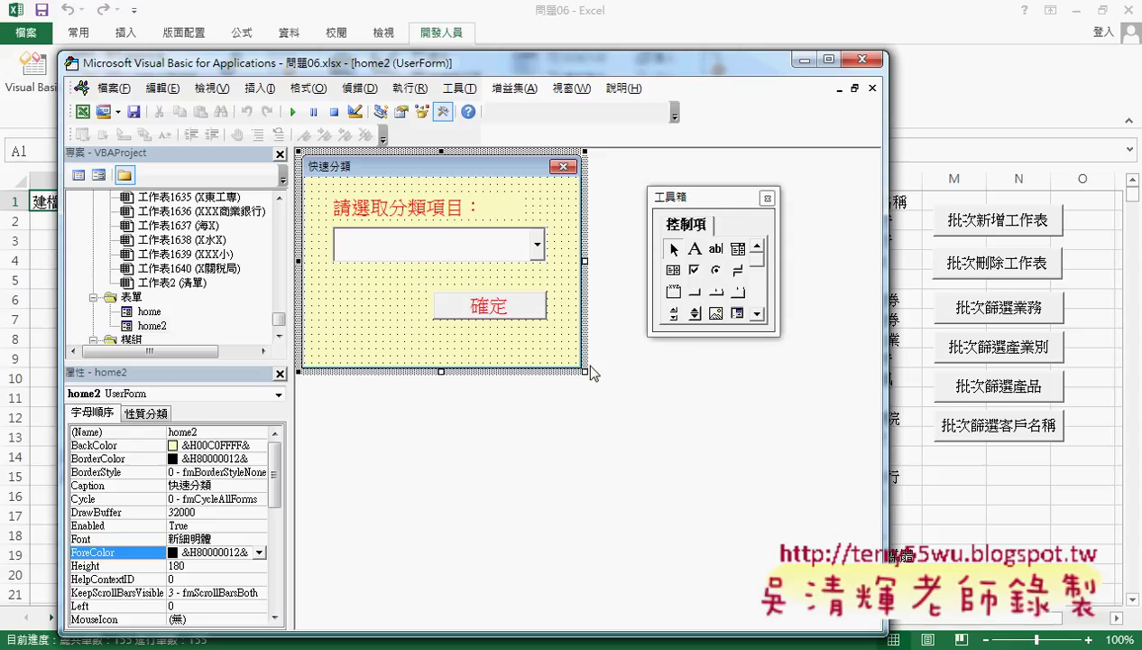
# Run the home2 UserForm to preview the 快速分類 form with its empty category list
pyautogui.click(293, 111)
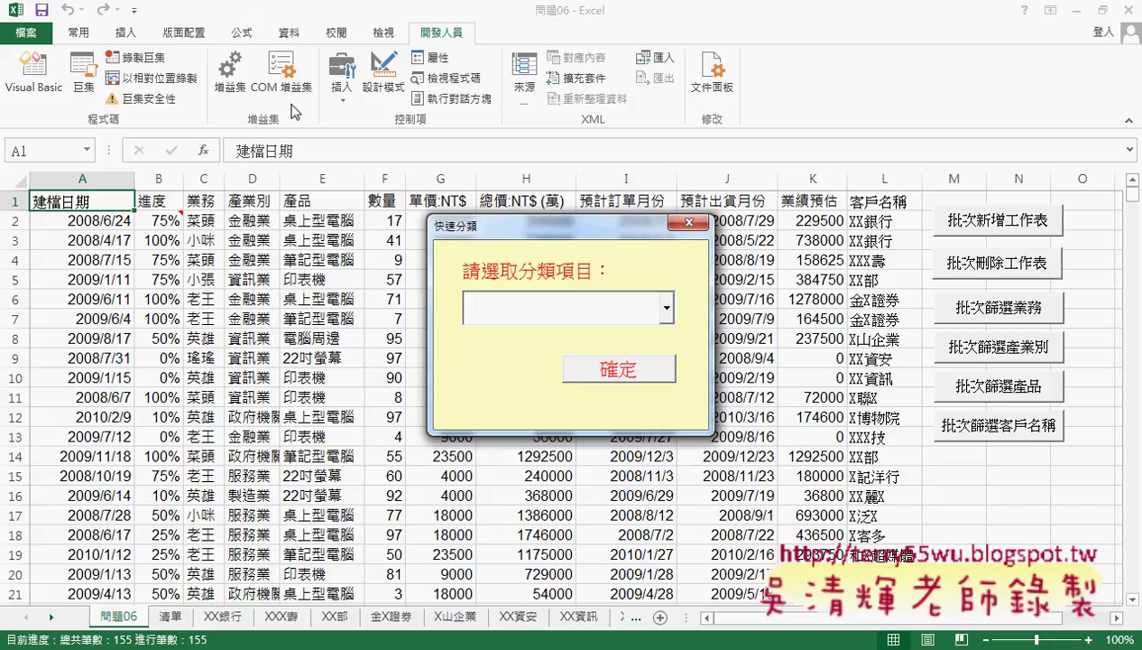
# Close the running 快速分類 form and open Module1's code
pyautogui.click(689, 222)
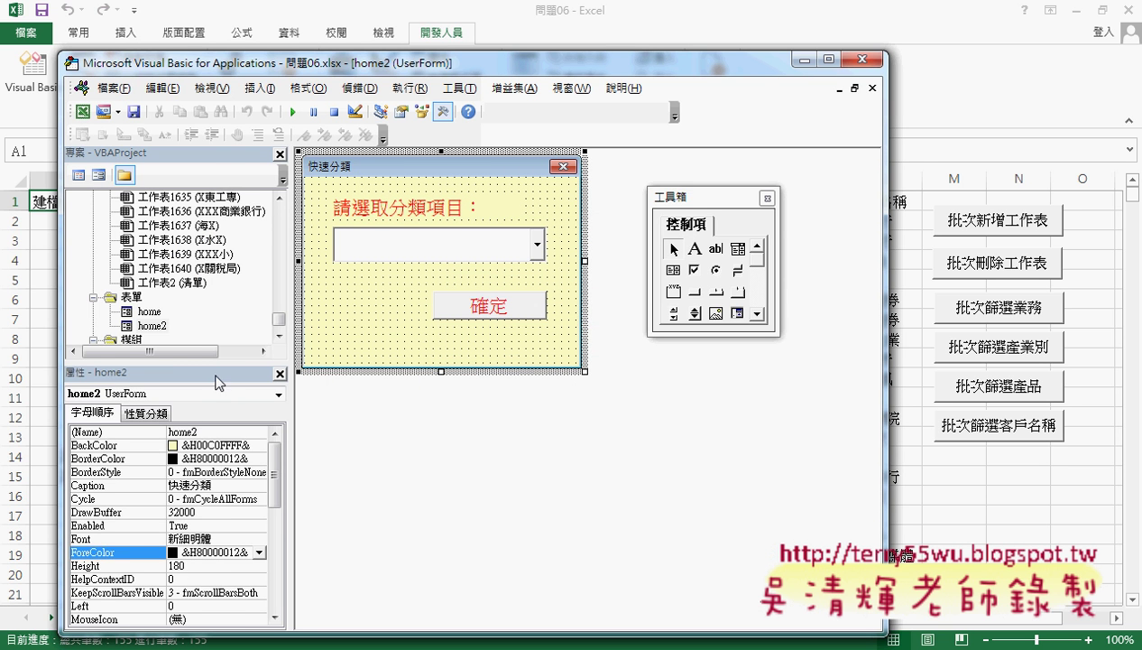
pyautogui.moveTo(217, 361); pyautogui.dragTo(217, 433)
pyautogui.doubleClick(155, 396)
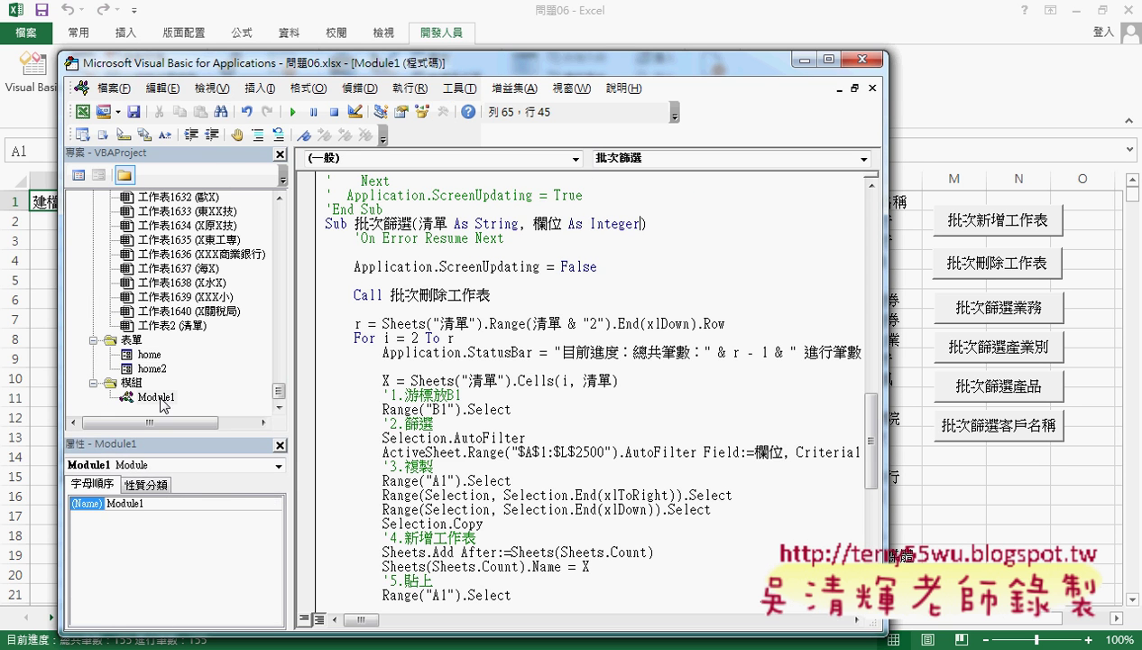
pyautogui.moveTo(870, 441); pyautogui.dragTo(870, 519)
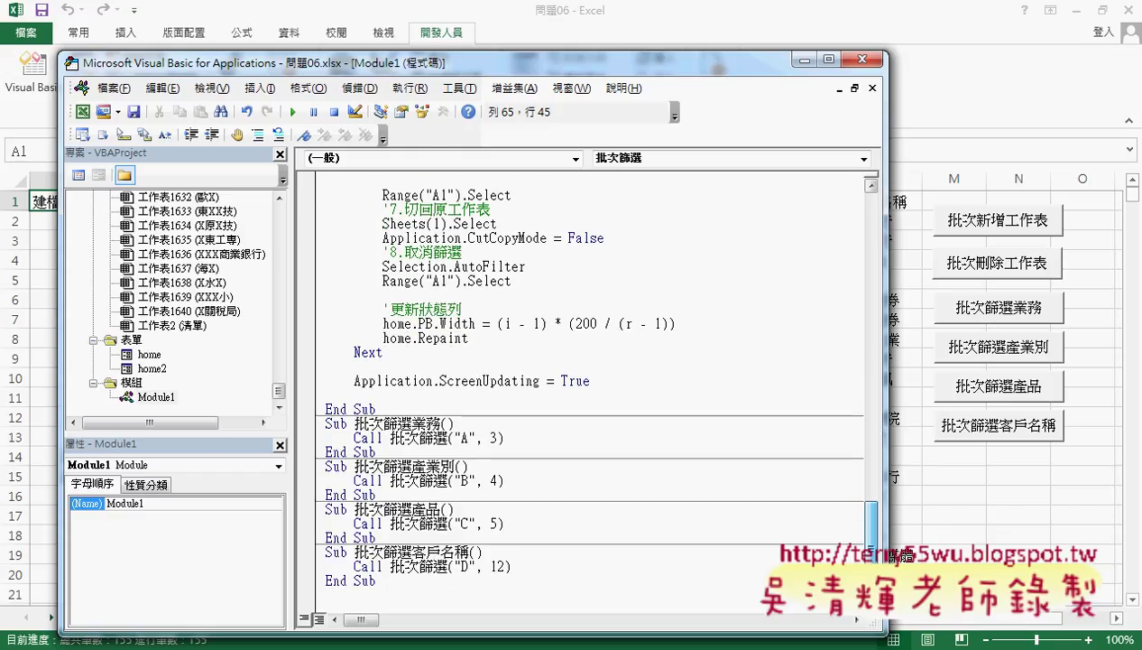
# Add Public Sub 啟動表單 at the end of Module1 with the line home2.Show
pyautogui.click(376, 598)
pyautogui.click(260, 88)
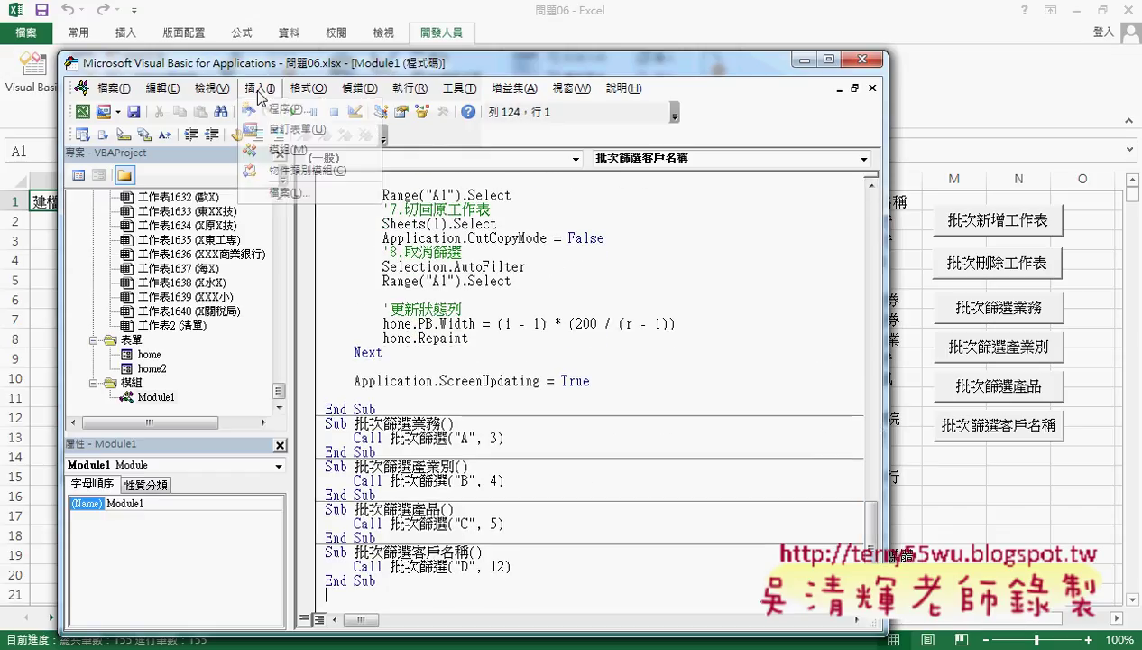
pyautogui.click(288, 106)
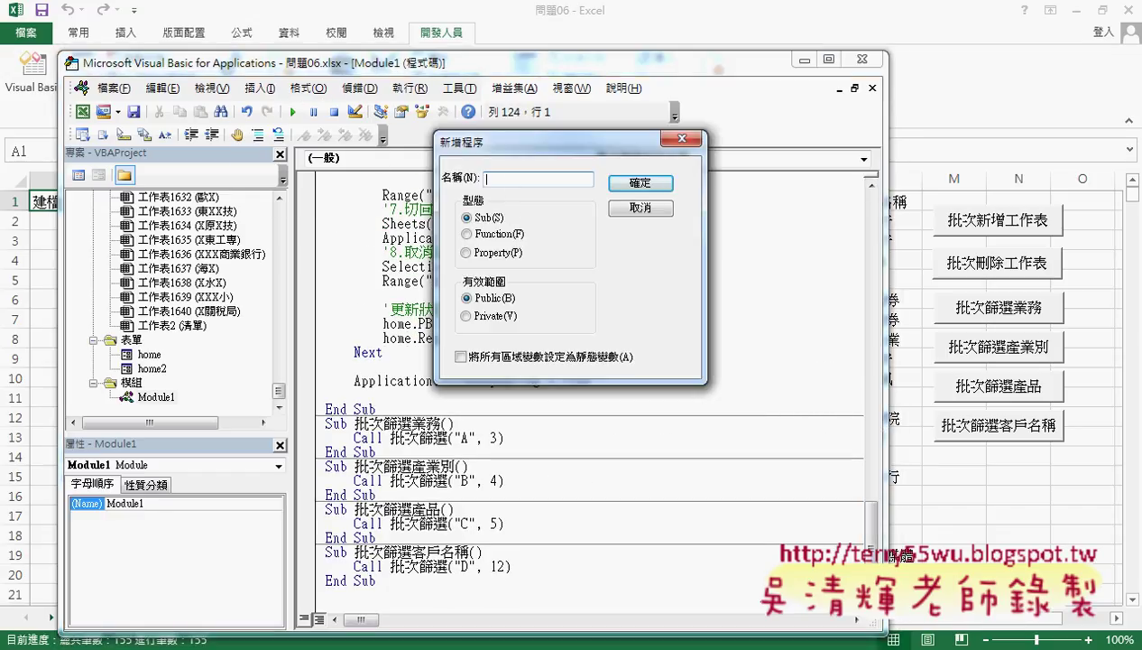
pyautogui.moveTo(189, 648)
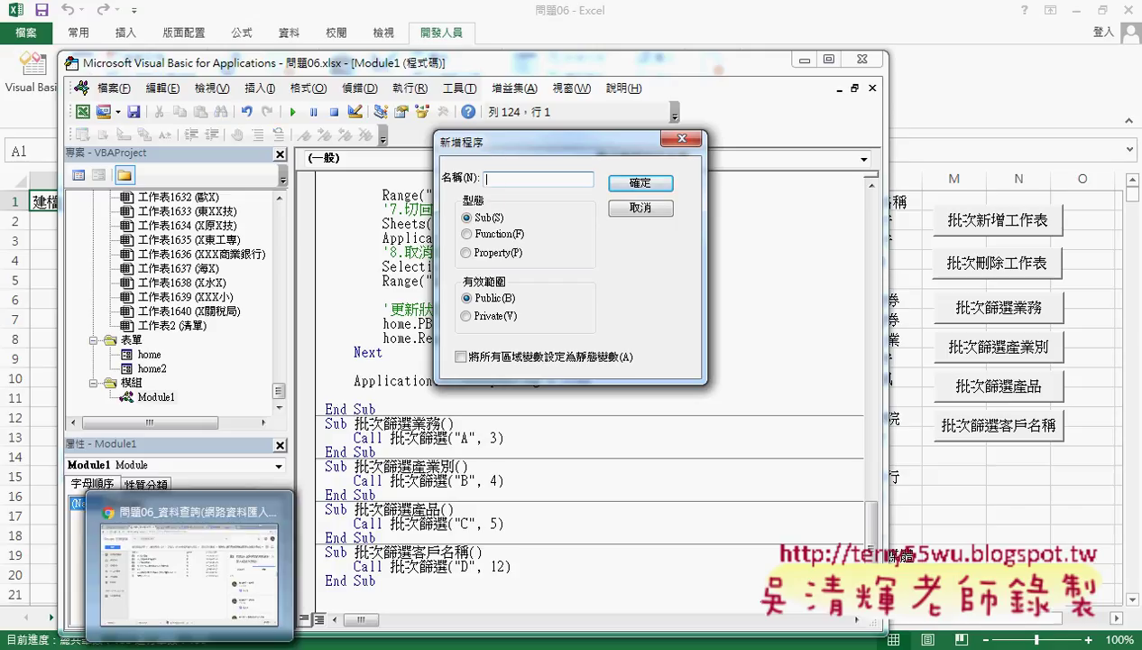
pyautogui.write('啟動表')
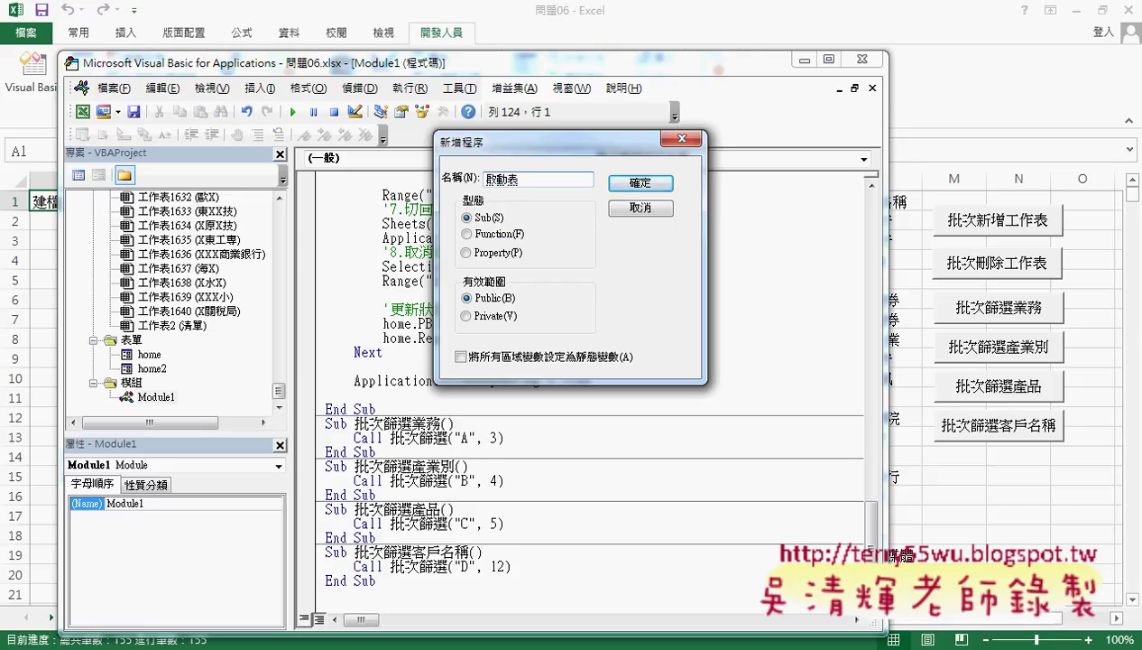
pyautogui.write('單')
pyautogui.press('Return')
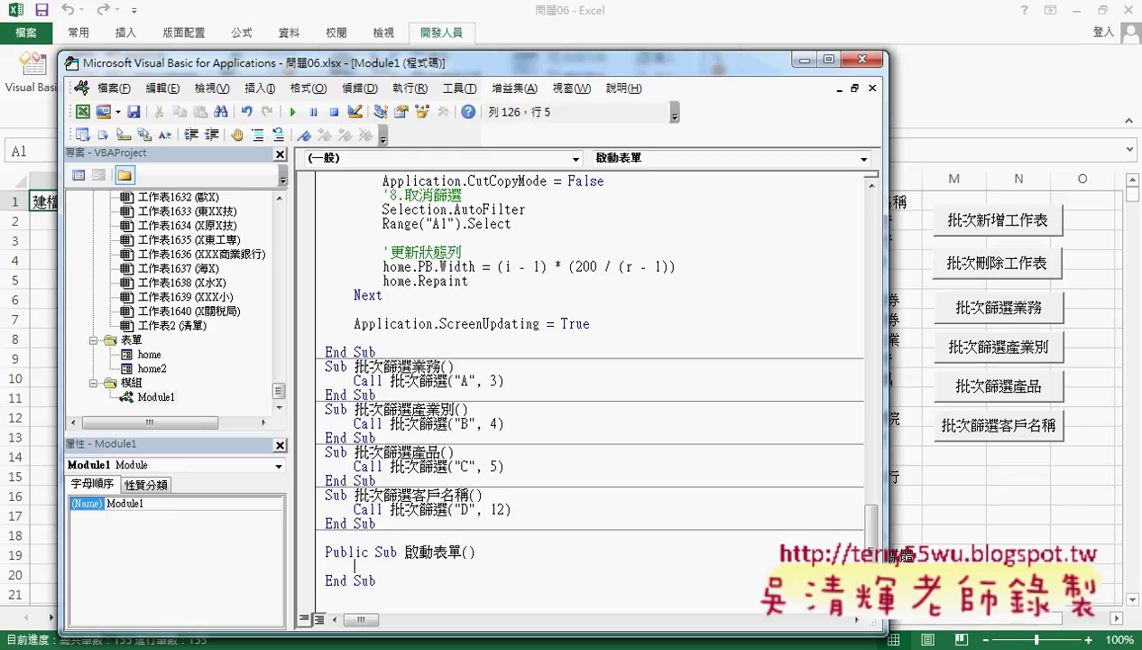
pyautogui.write('hom')
pyautogui.write('e2.')
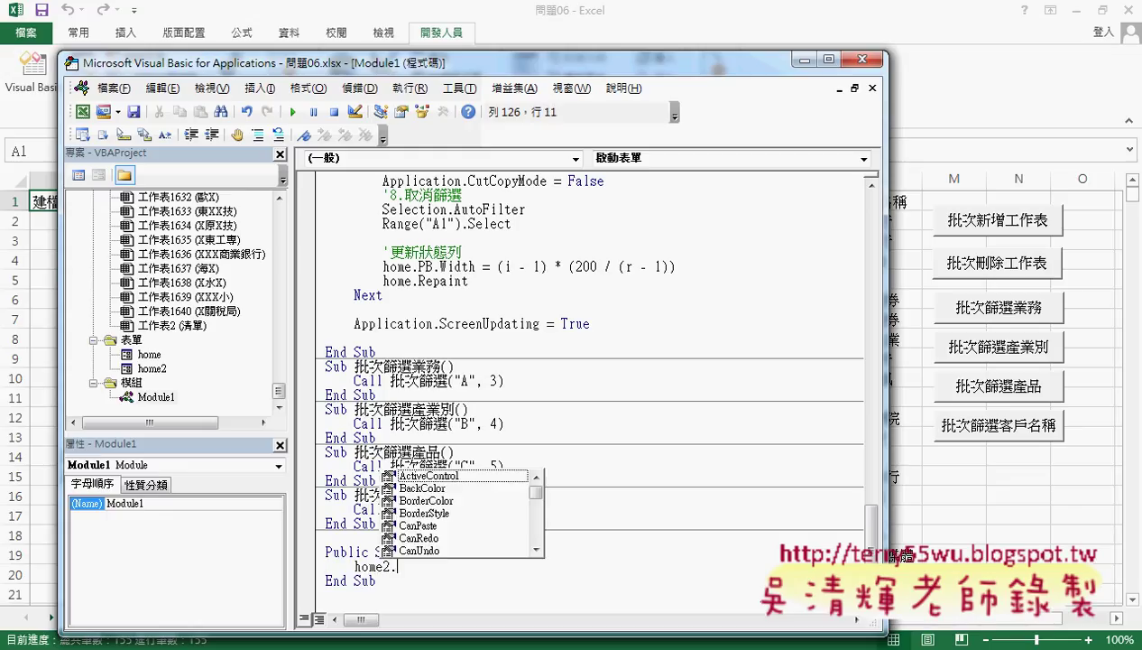
pyautogui.write('Show')
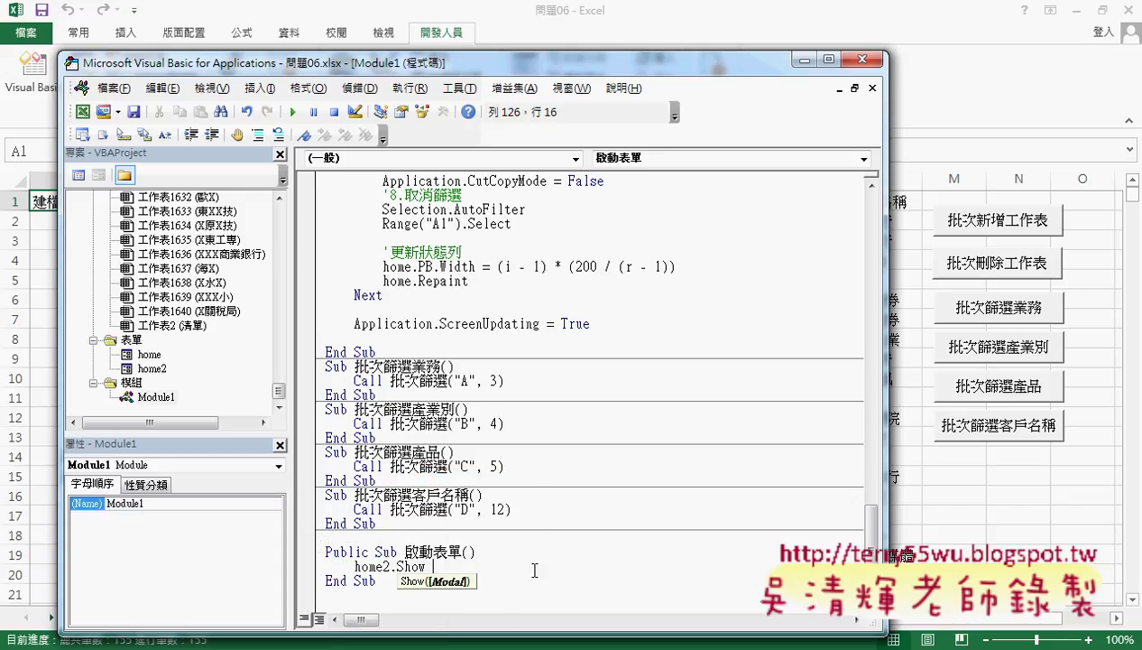
pyautogui.moveTo(392, 567); pyautogui.dragTo(439, 567)
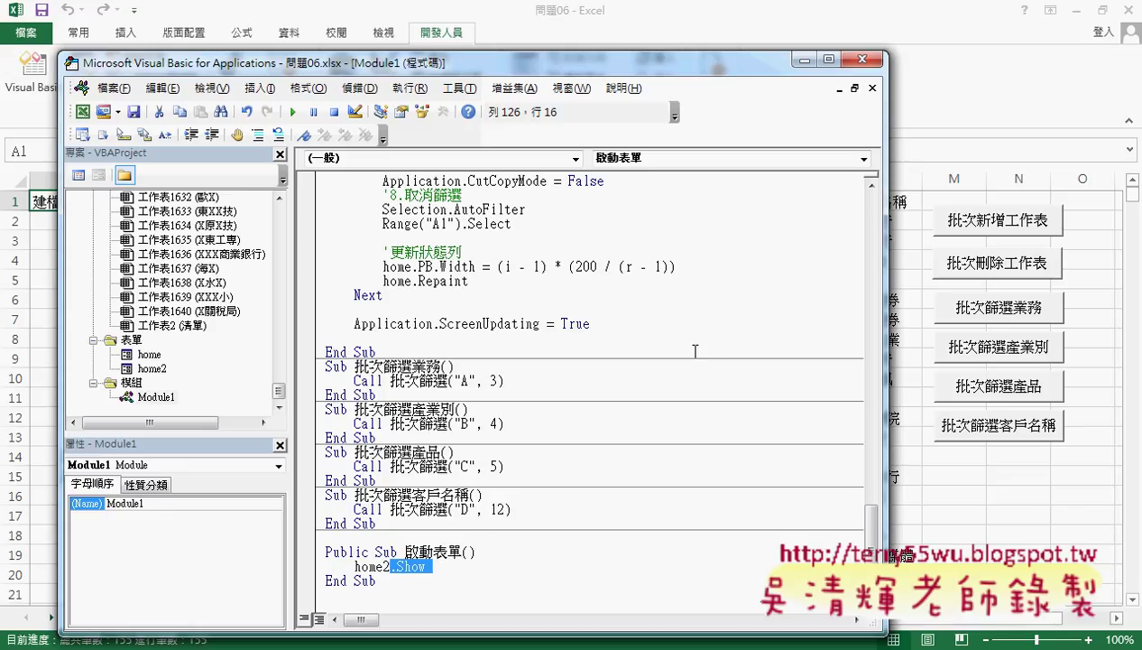
# Duplicate the 批次篩選客戶名稱 button below the original at cell M14
pyautogui.rightClick(986, 426)
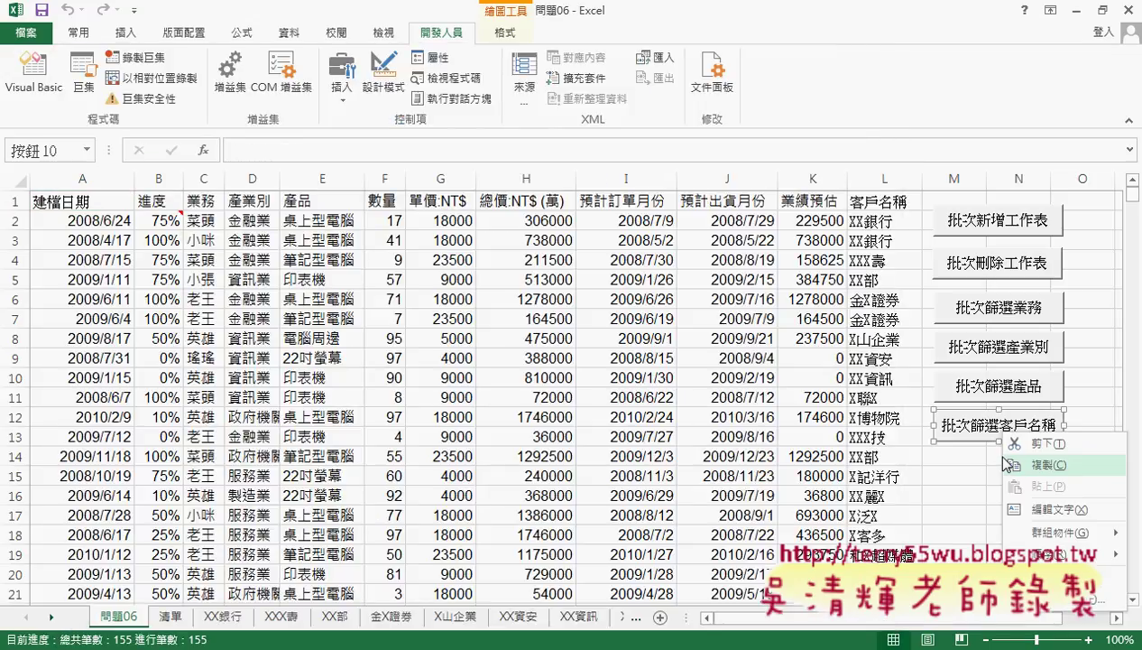
pyautogui.press('Escape')
pyautogui.click(946, 462)
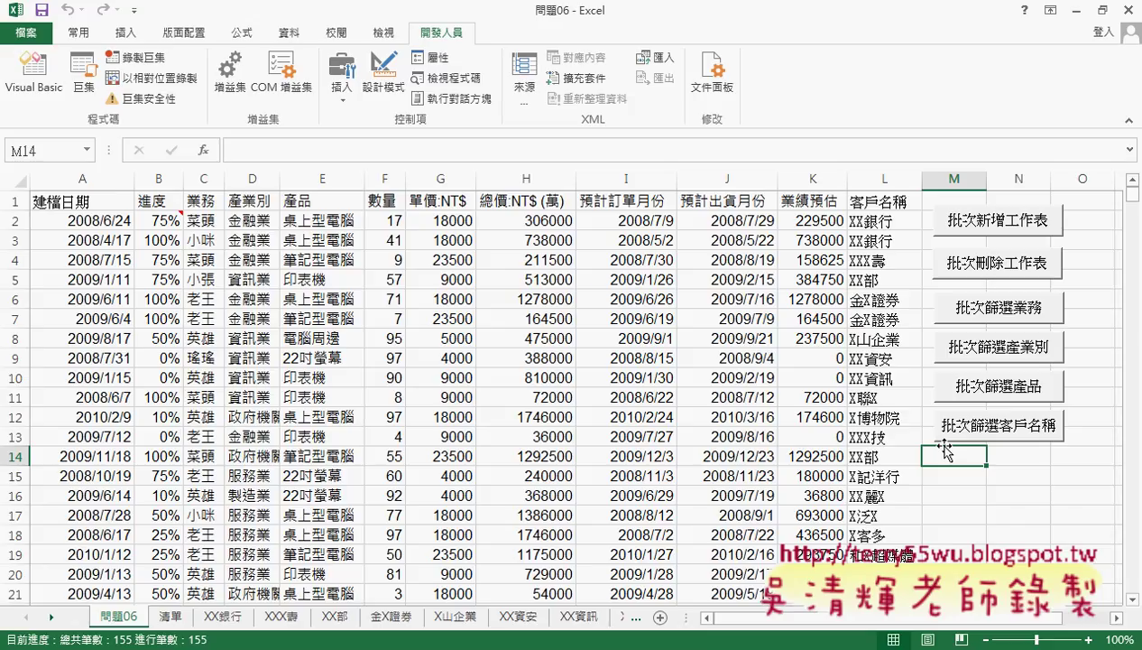
pyautogui.hotkey('ctrl', 'v')
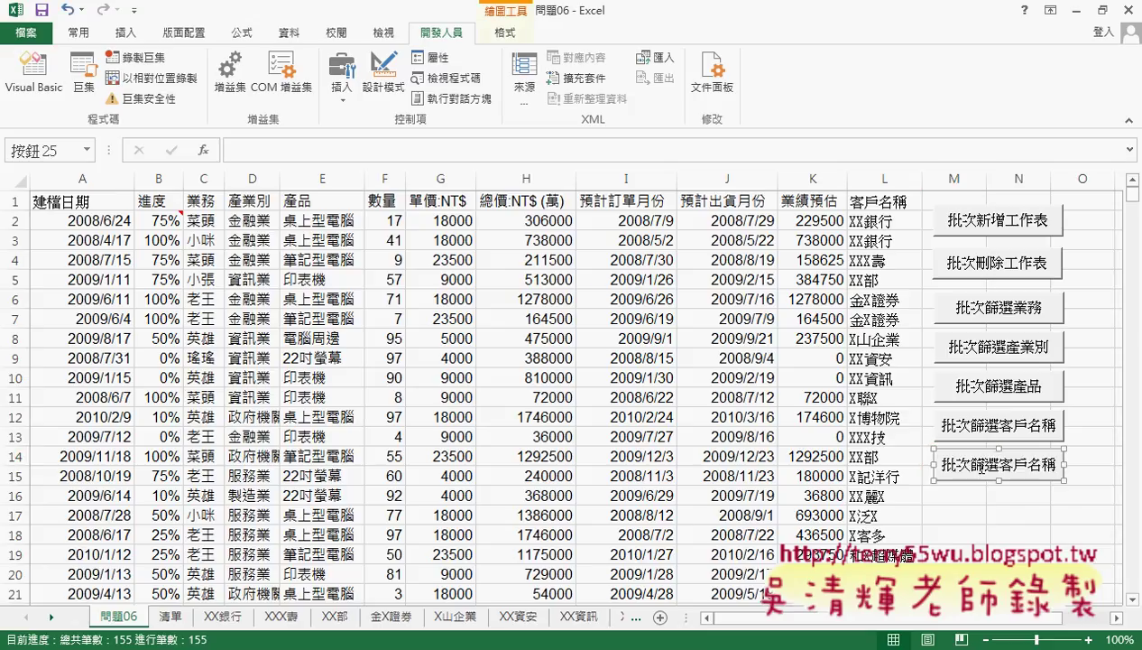
# Assign the 啟動表單 macro to the duplicate button and caption it 啟動表單
pyautogui.click(1010, 471)
pyautogui.rightClick(1011, 470)
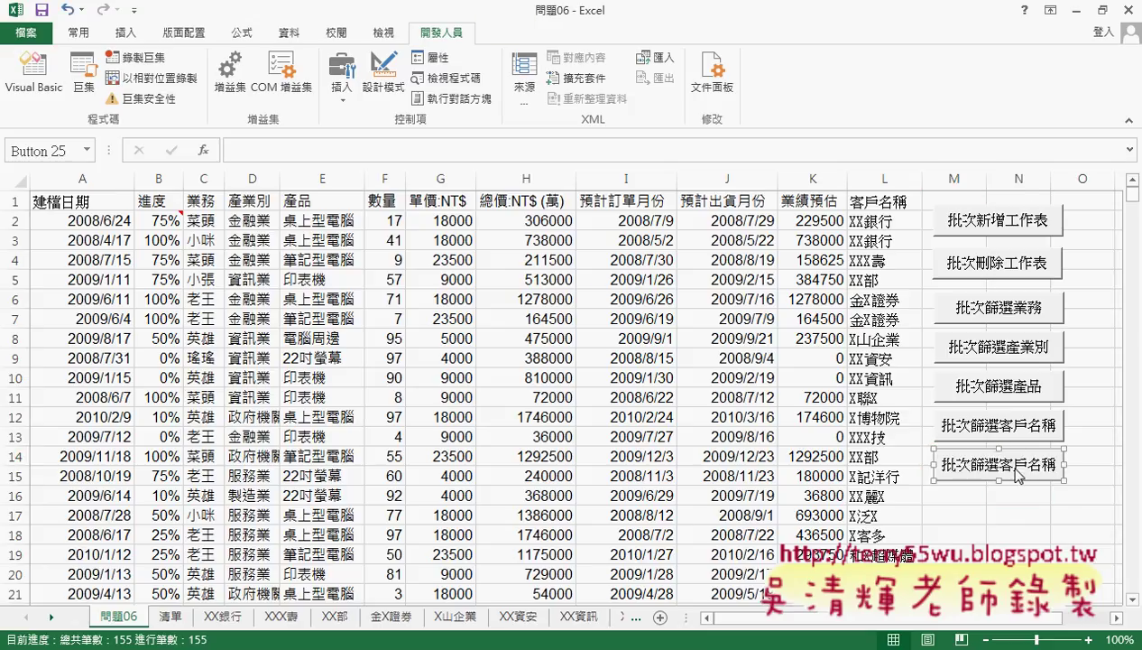
pyautogui.click(949, 434)
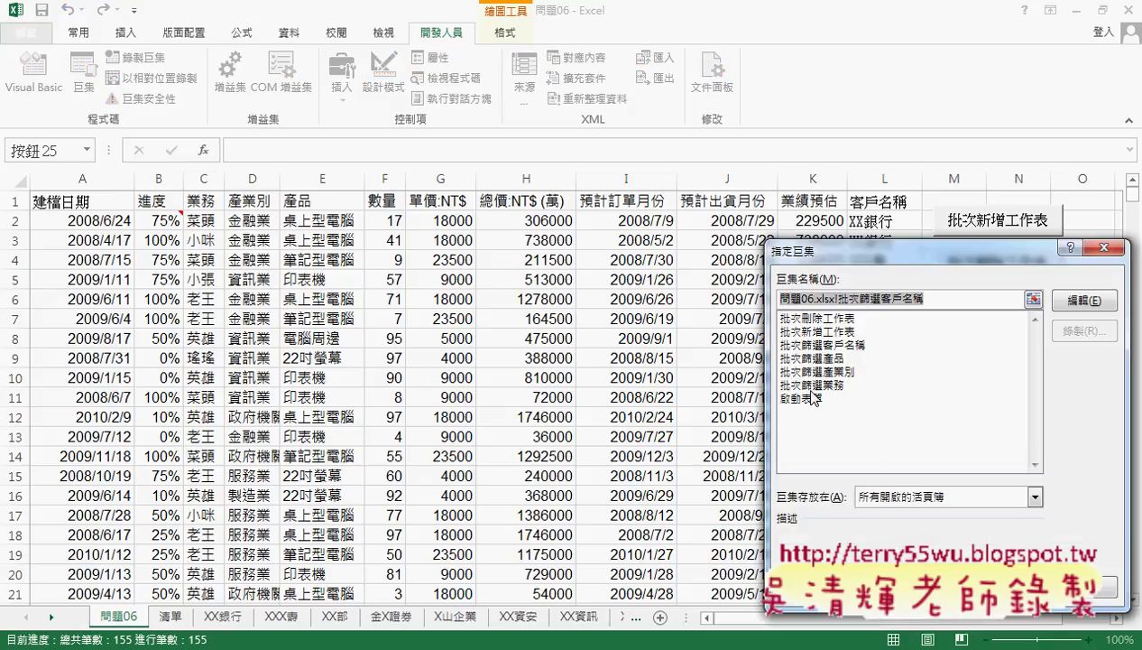
pyautogui.click(807, 397)
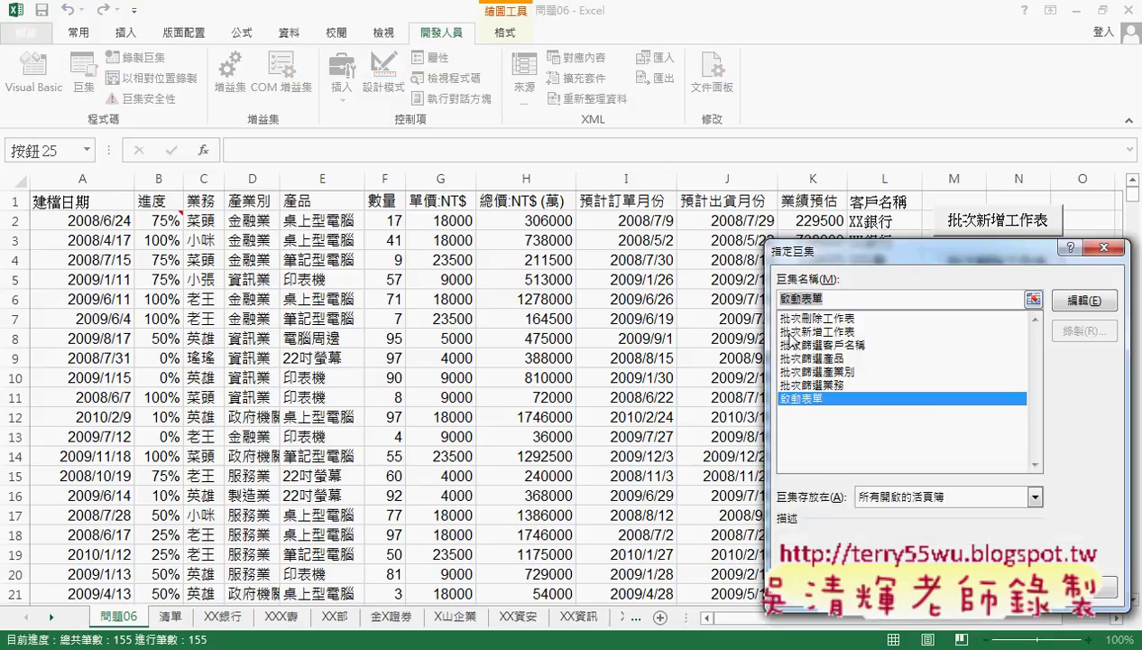
pyautogui.click(1010, 586)
pyautogui.click(944, 462)
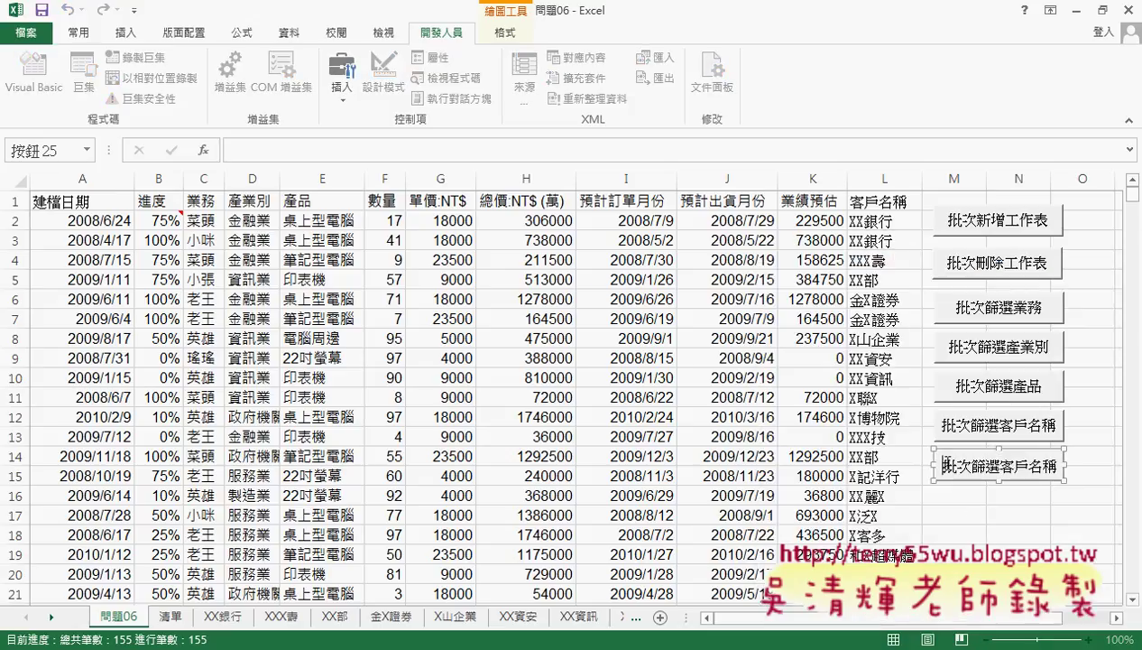
pyautogui.moveTo(943, 462); pyautogui.dragTo(1038, 462)
pyautogui.write('啟動表單')
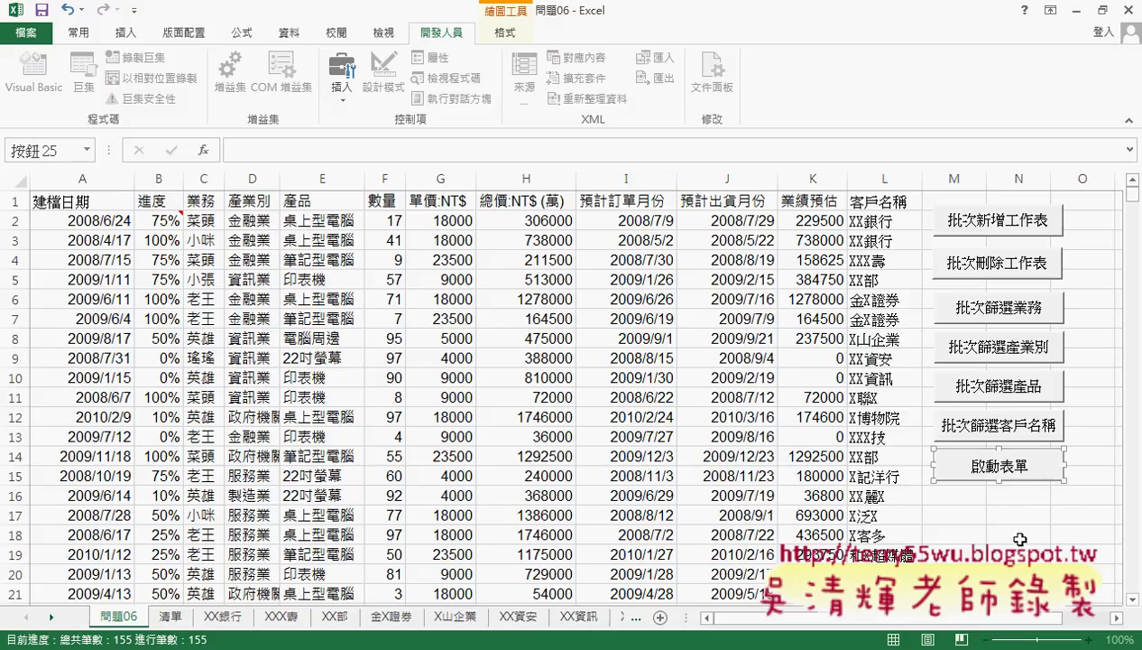
pyautogui.click(1020, 535)
# Test the 啟動表單 button, check the form's category list, then close the form
pyautogui.click(1010, 471)
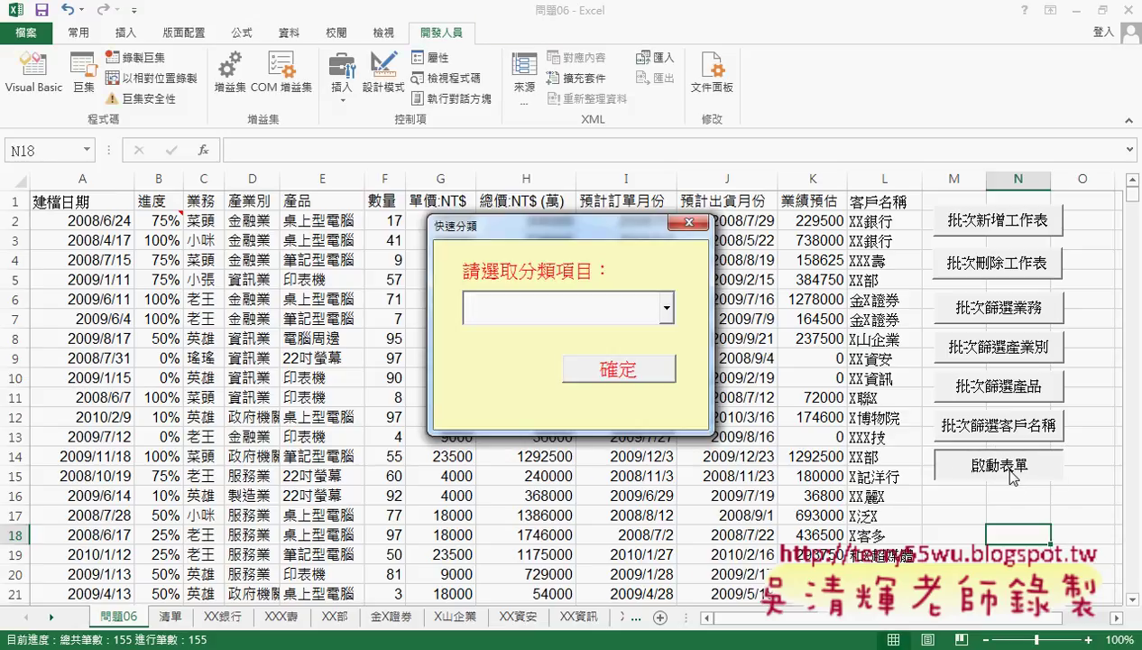
pyautogui.click(666, 311)
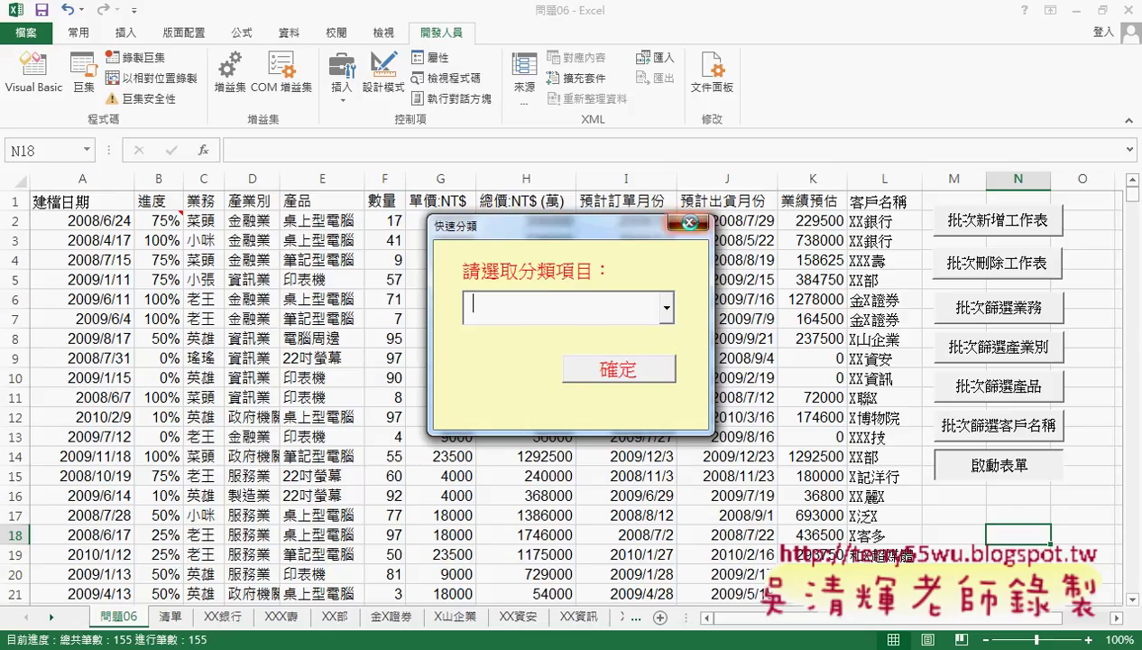
pyautogui.click(688, 222)
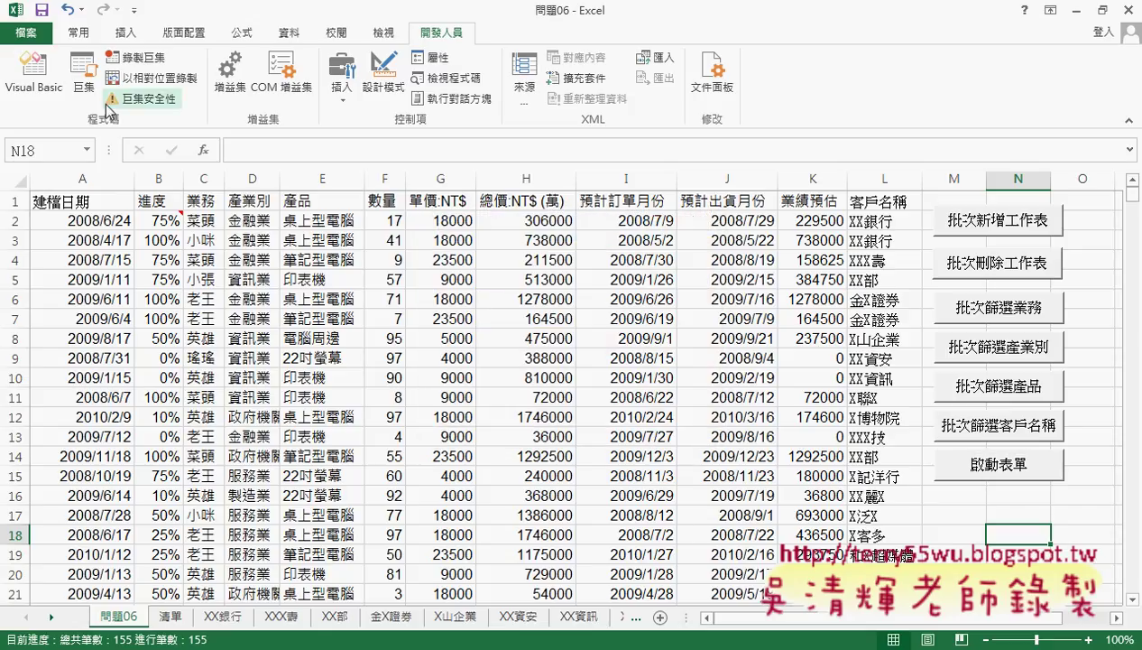
# In home2's code, add a UserForm_Activate stub and delete the empty UserForm_Click procedure
pyautogui.click(33, 72)
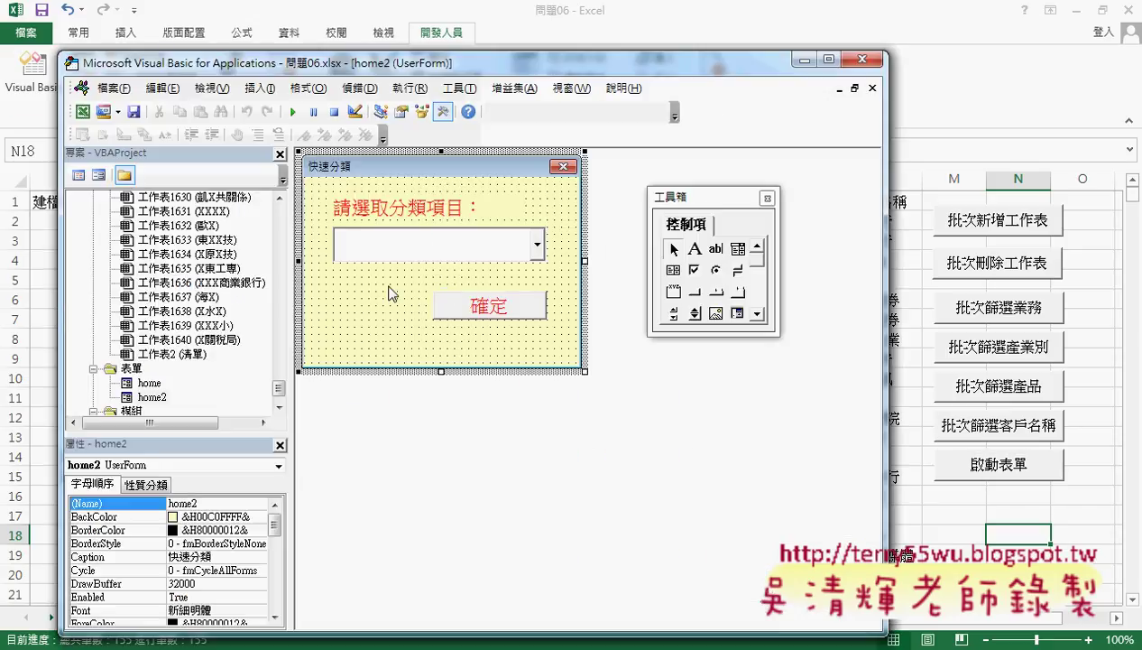
pyautogui.doubleClick(390, 319)
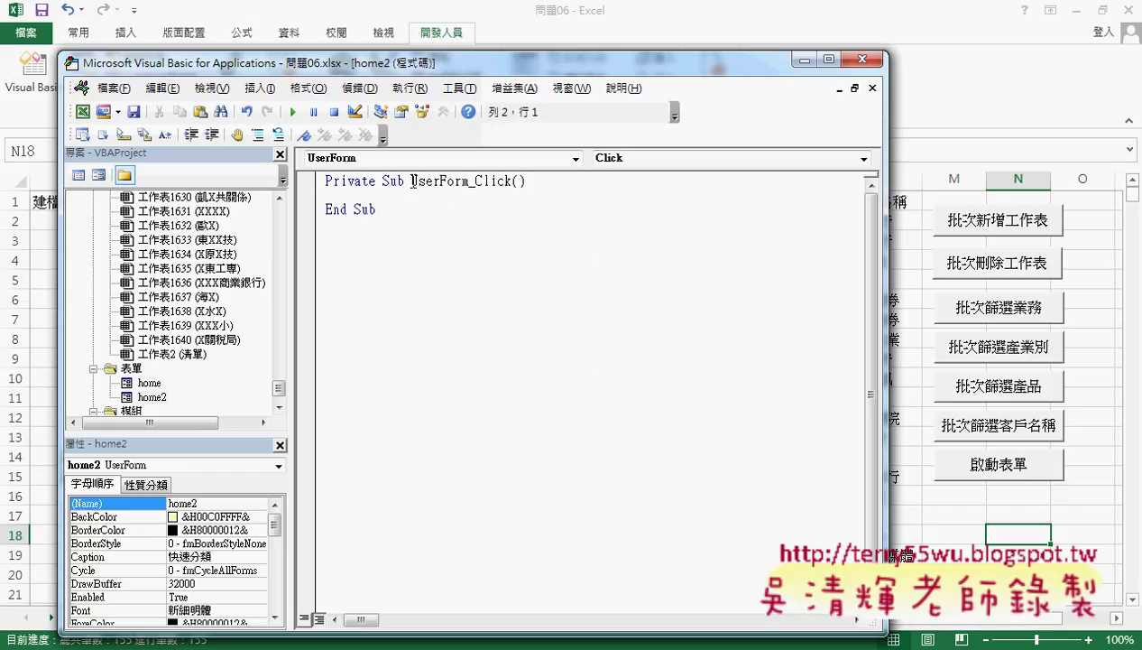
pyautogui.moveTo(411, 181); pyautogui.dragTo(508, 182)
pyautogui.click(637, 158)
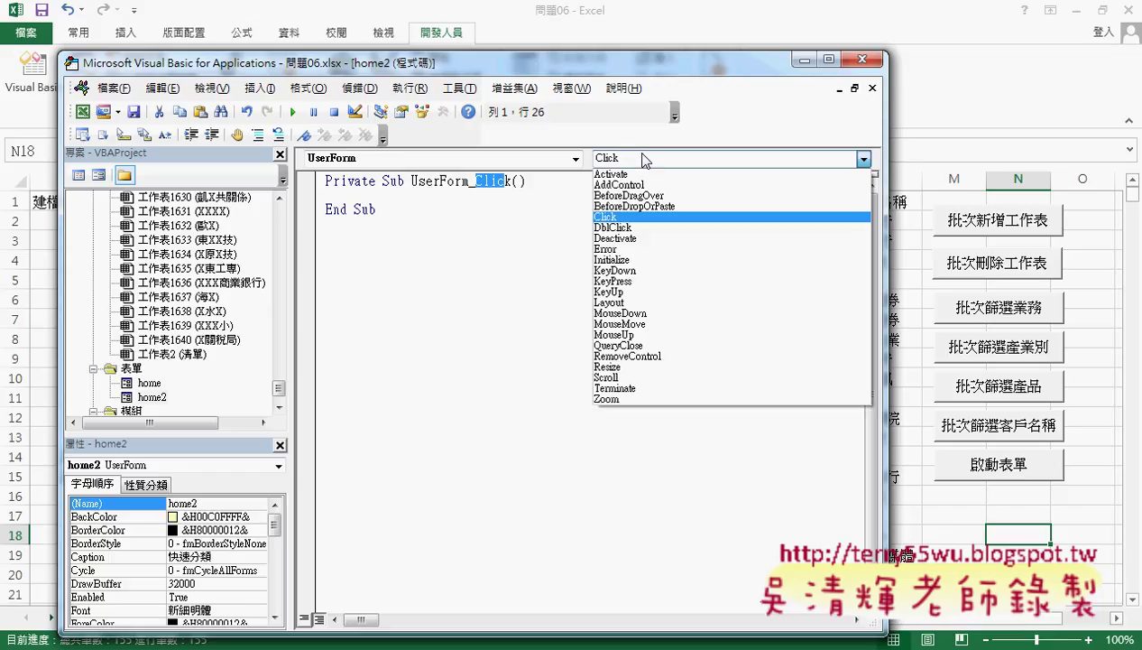
pyautogui.click(640, 174)
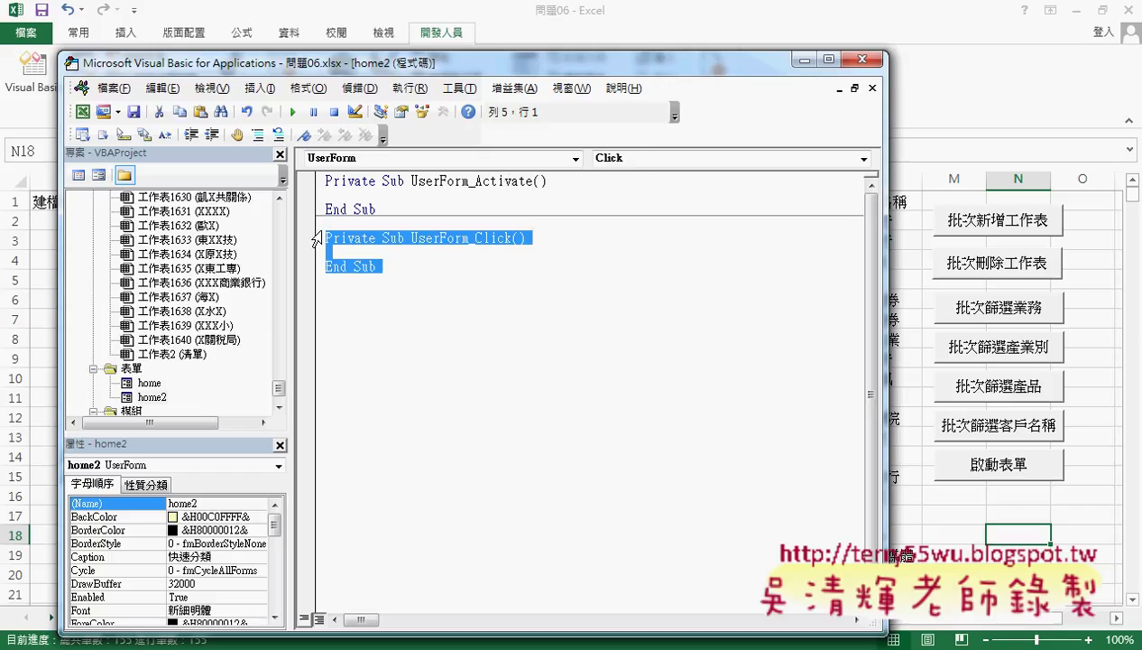
pyautogui.press('Delete')
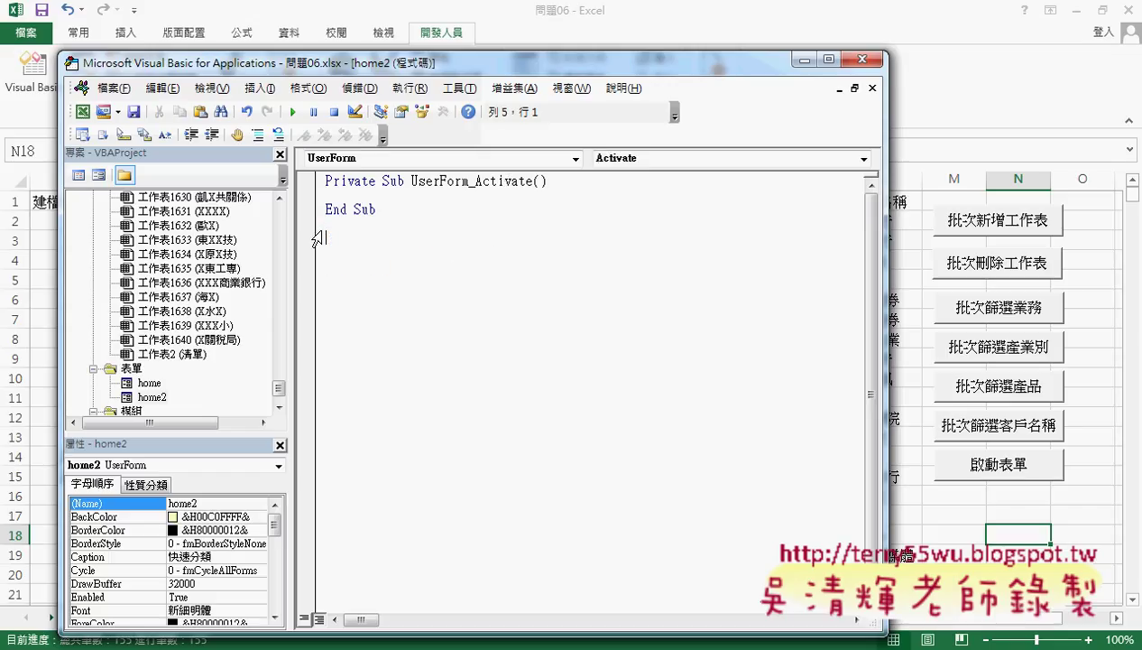
# Open home2's design and select the combo box's (Name) property for renaming
pyautogui.moveTo(298, 282); pyautogui.dragTo(316, 284)
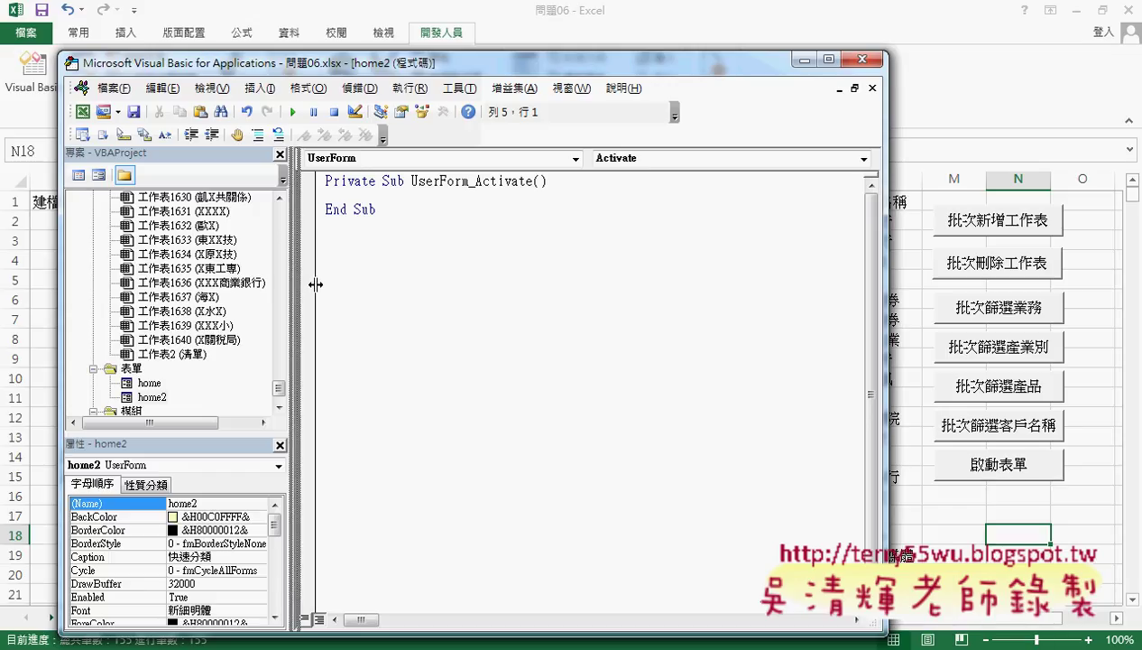
pyautogui.doubleClick(151, 397)
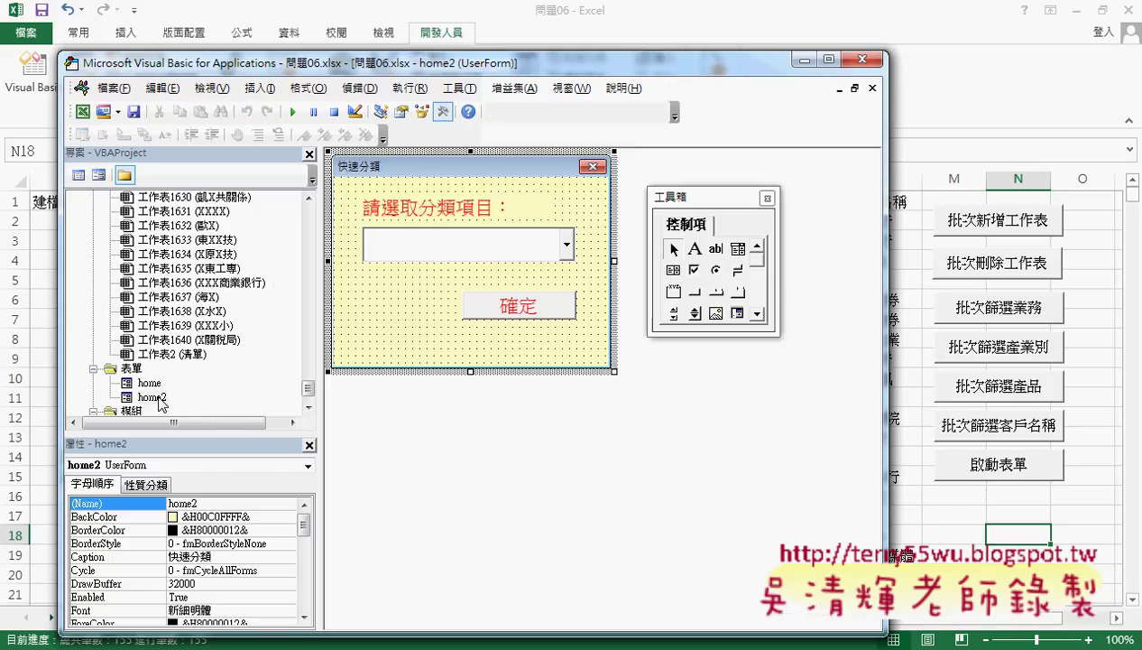
pyautogui.click(465, 249)
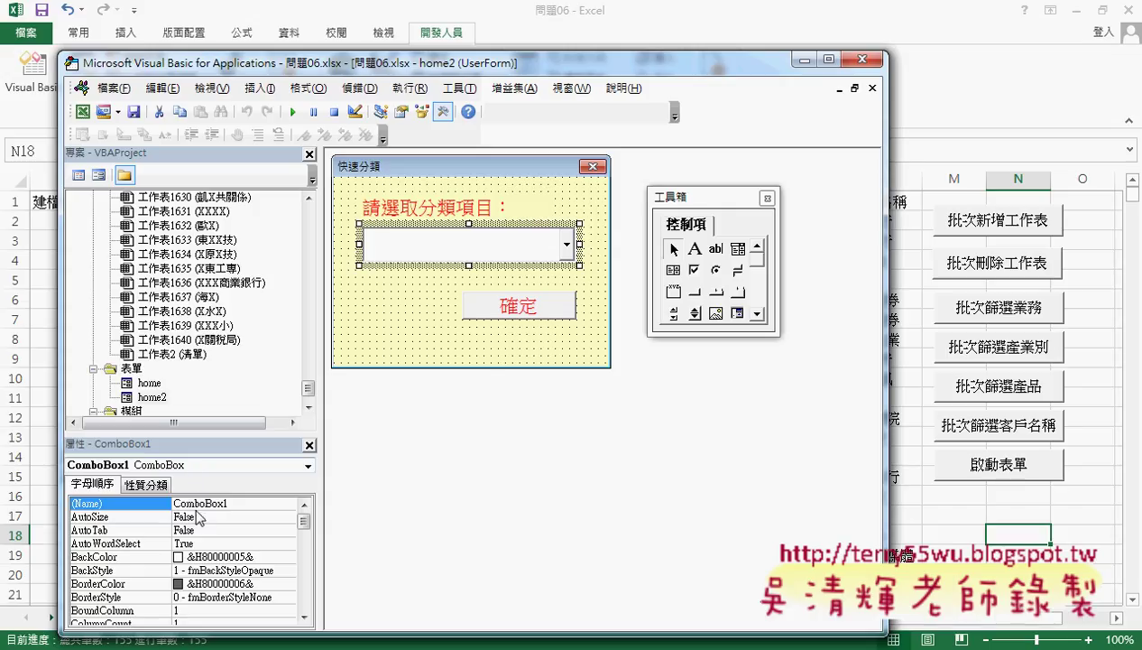
pyautogui.click(200, 504)
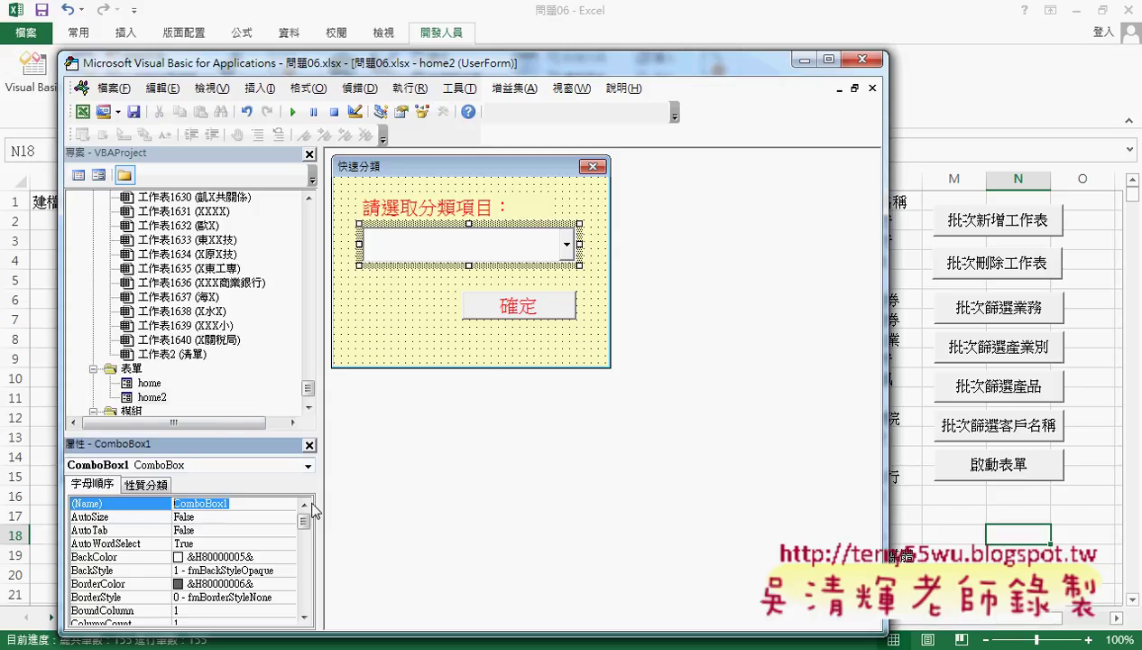
pyautogui.hotkey('alt', 'Tab')
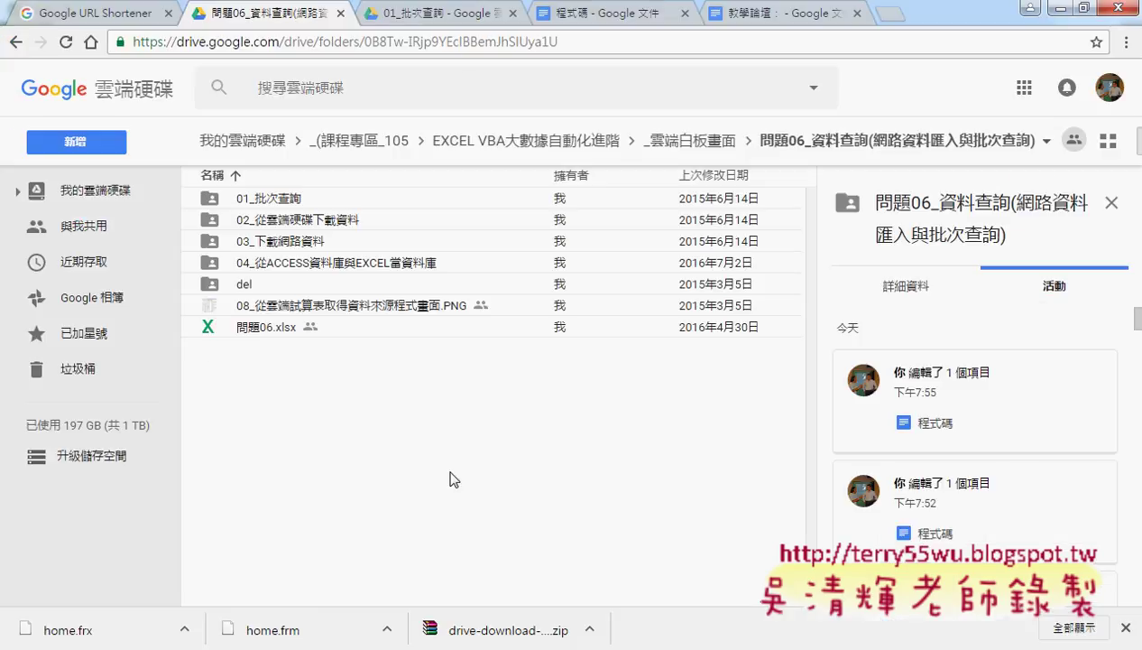
# Find the UserForm_Activate reference code in the 程式碼 notes, then return to the VBA editor
pyautogui.click(591, 12)
pyautogui.scroll(-2, 613, 253)
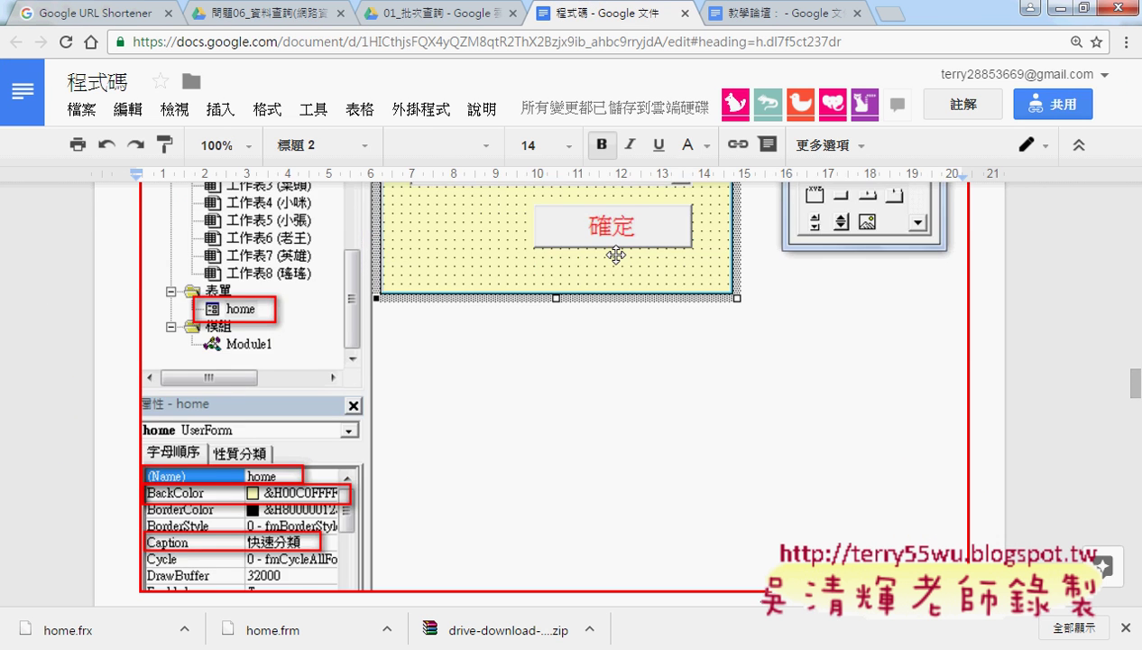
pyautogui.scroll(-4, 615, 255)
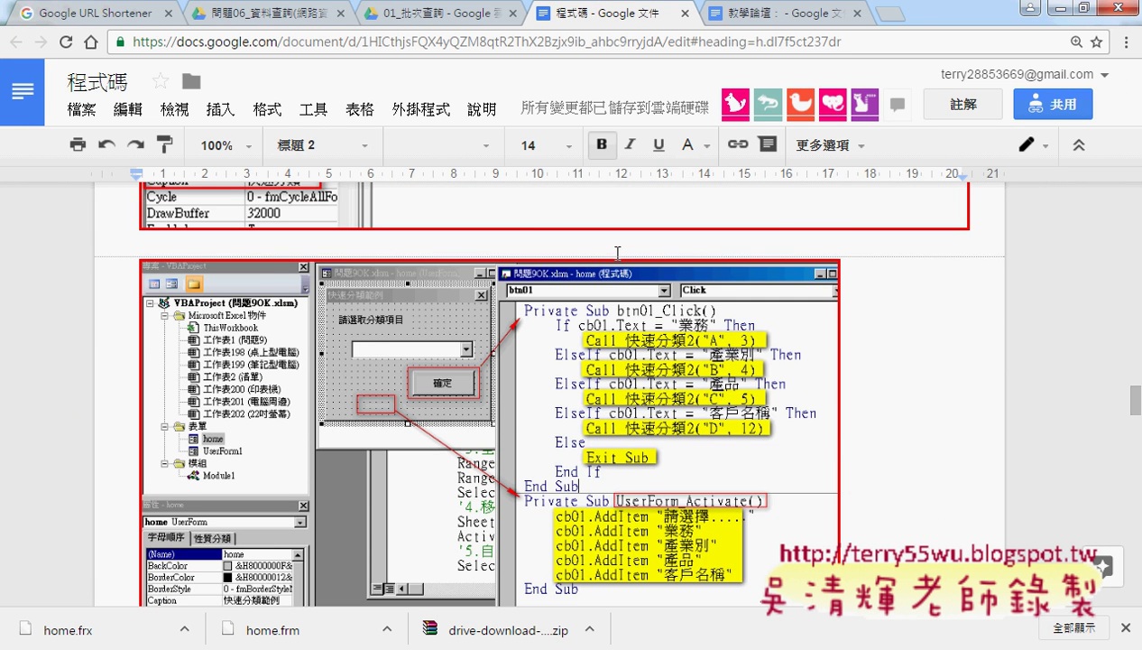
pyautogui.scroll(-2, 617, 254)
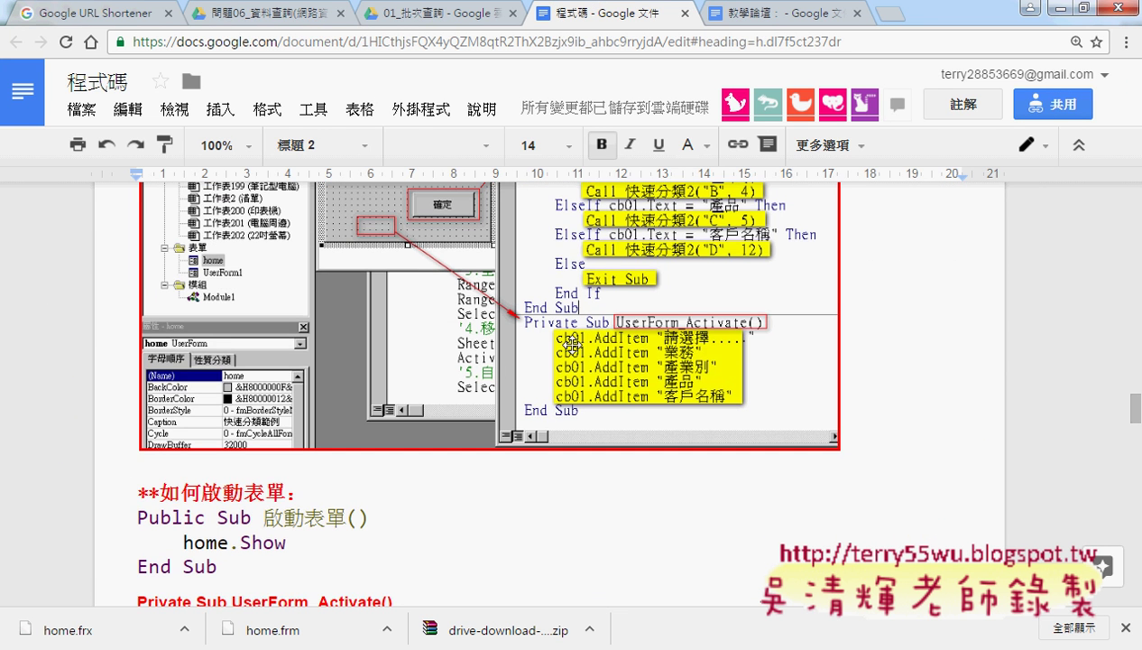
pyautogui.moveTo(313, 646)
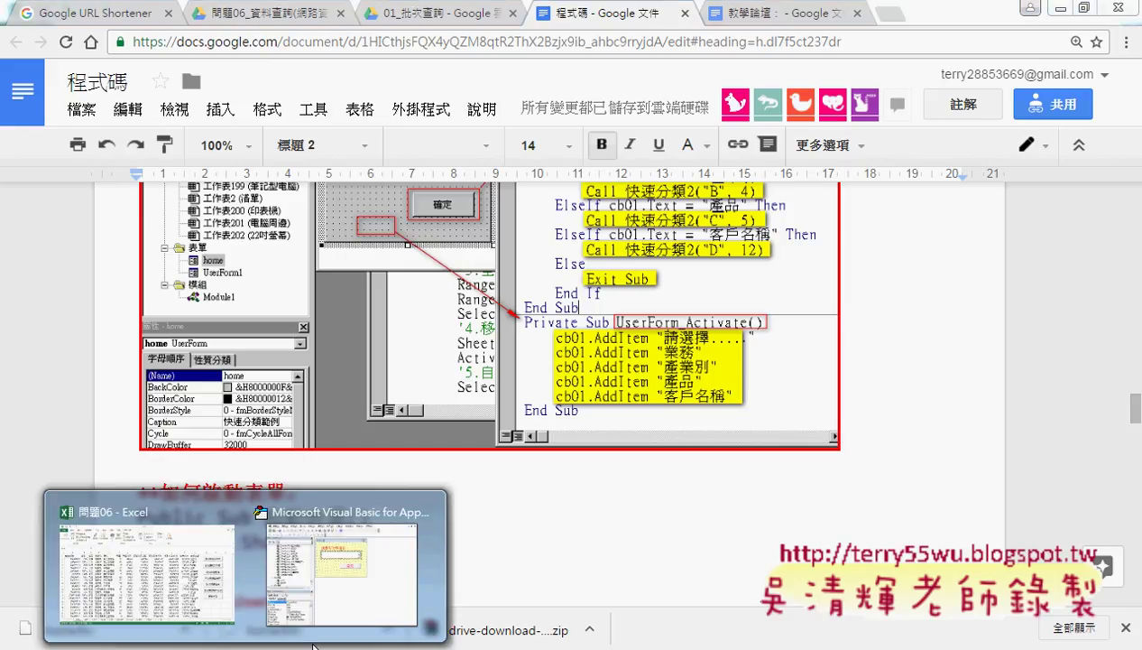
pyautogui.click(341, 595)
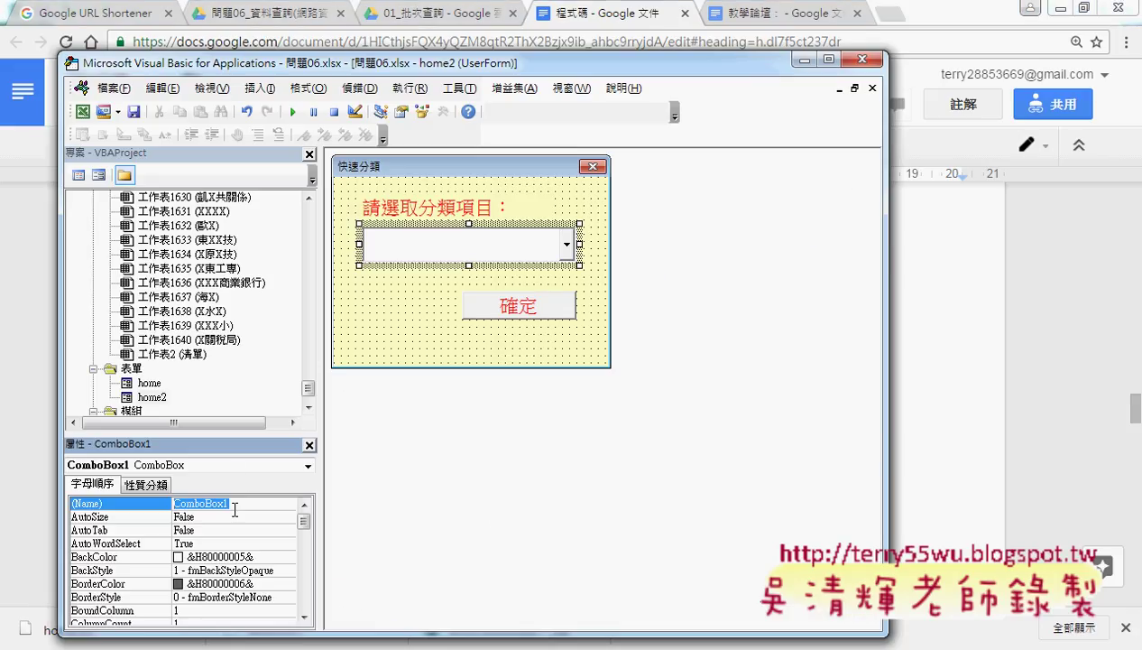
# Name the combo box cb01 and open the empty UserForm_Activate procedure of home2
pyautogui.write('cb')
pyautogui.write('01')
pyautogui.press('Return')
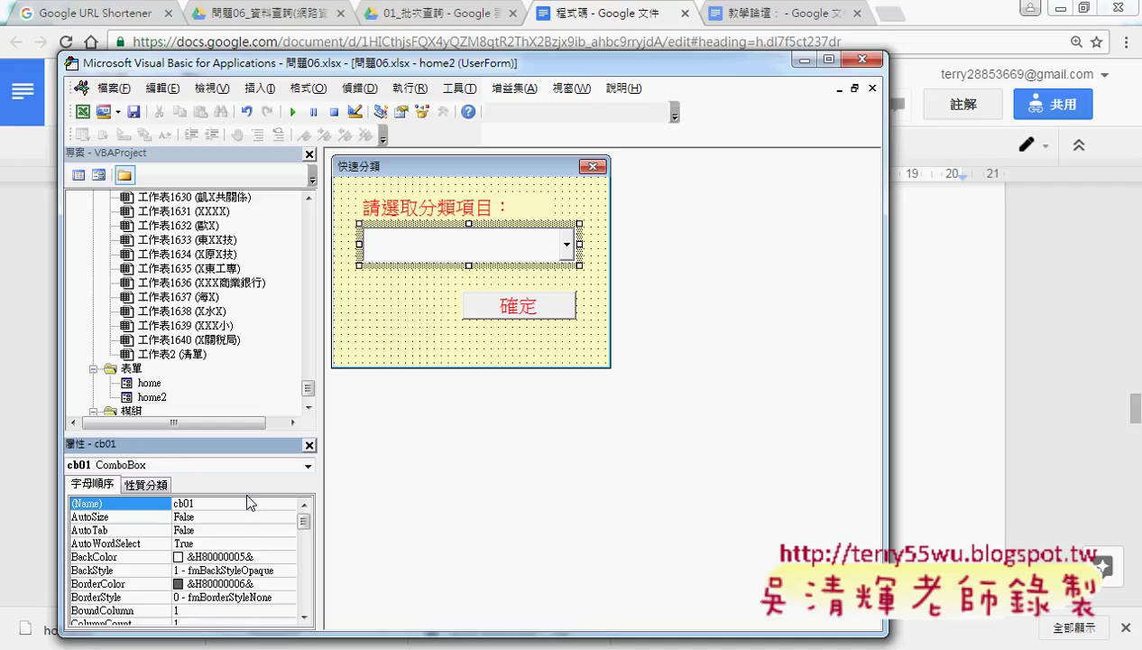
pyautogui.doubleClick(395, 341)
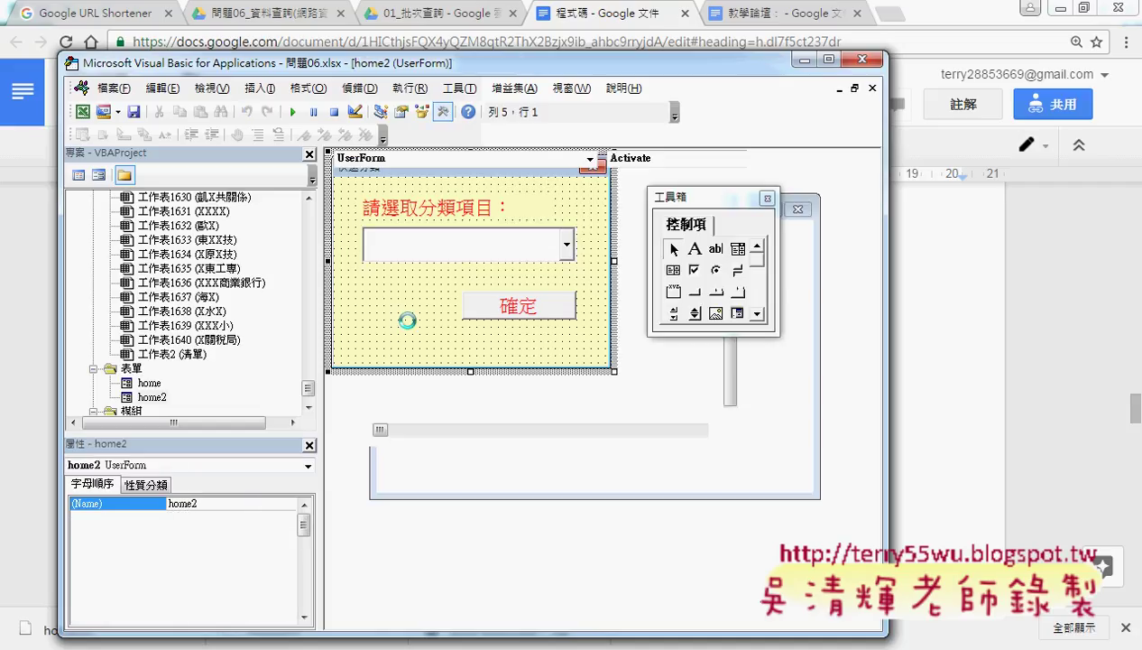
pyautogui.doubleClick(506, 184)
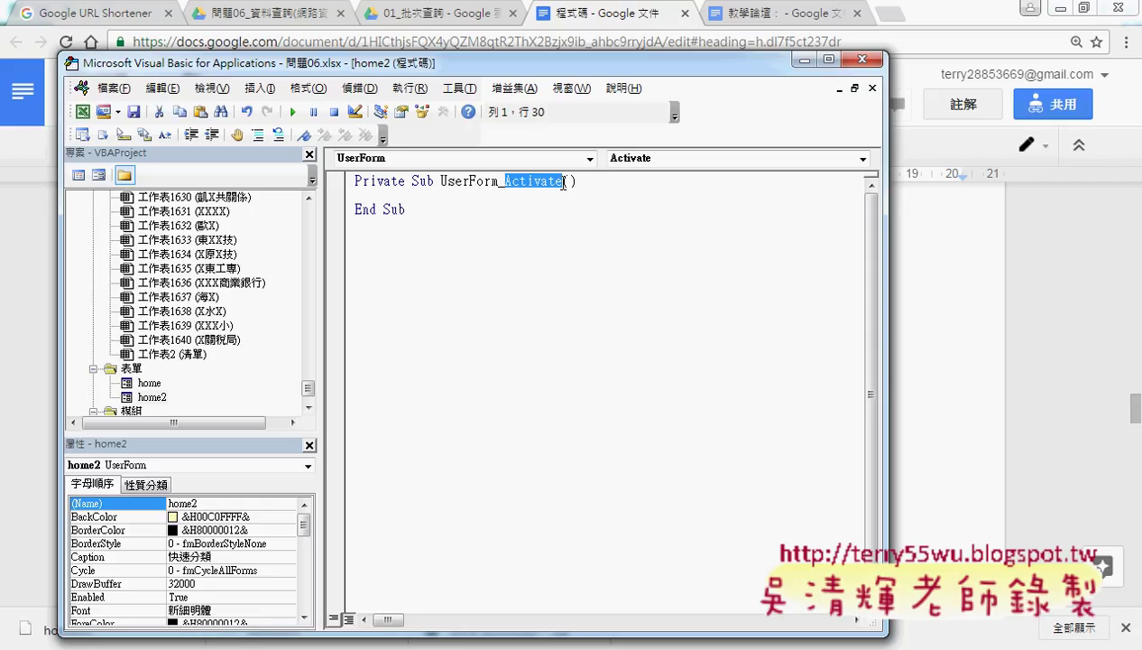
pyautogui.press('Down')
# Copy the five cb01.AddItem lines from the 程式碼 reference notes and return to VBA
pyautogui.hotkey('alt', 'Tab')
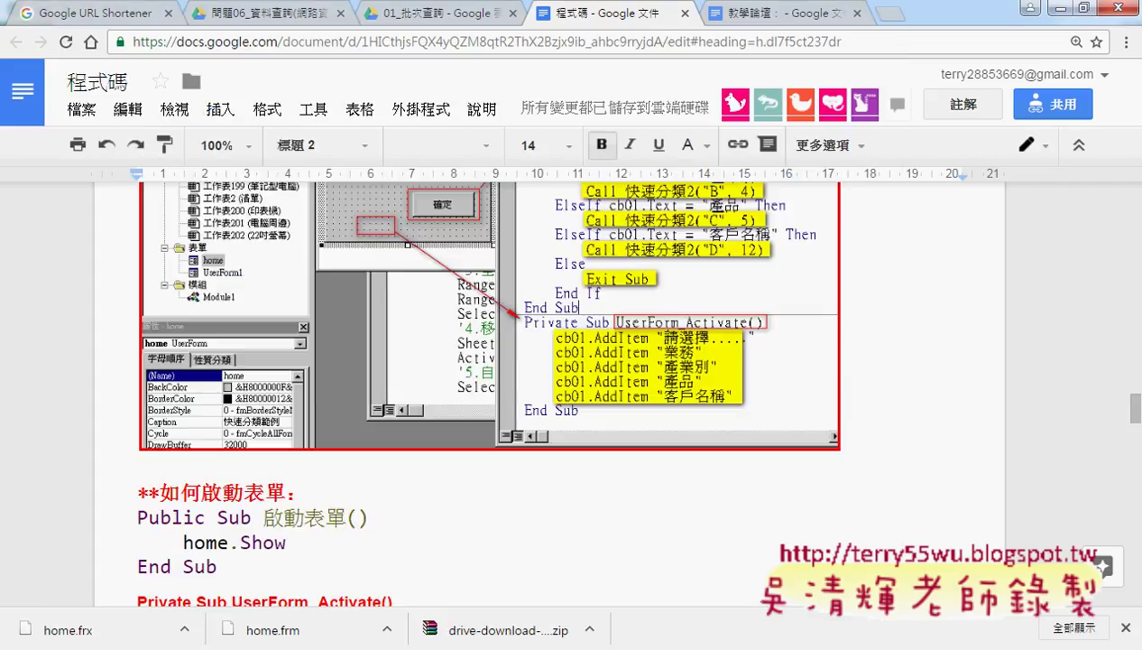
pyautogui.scroll(-3, 197, 488)
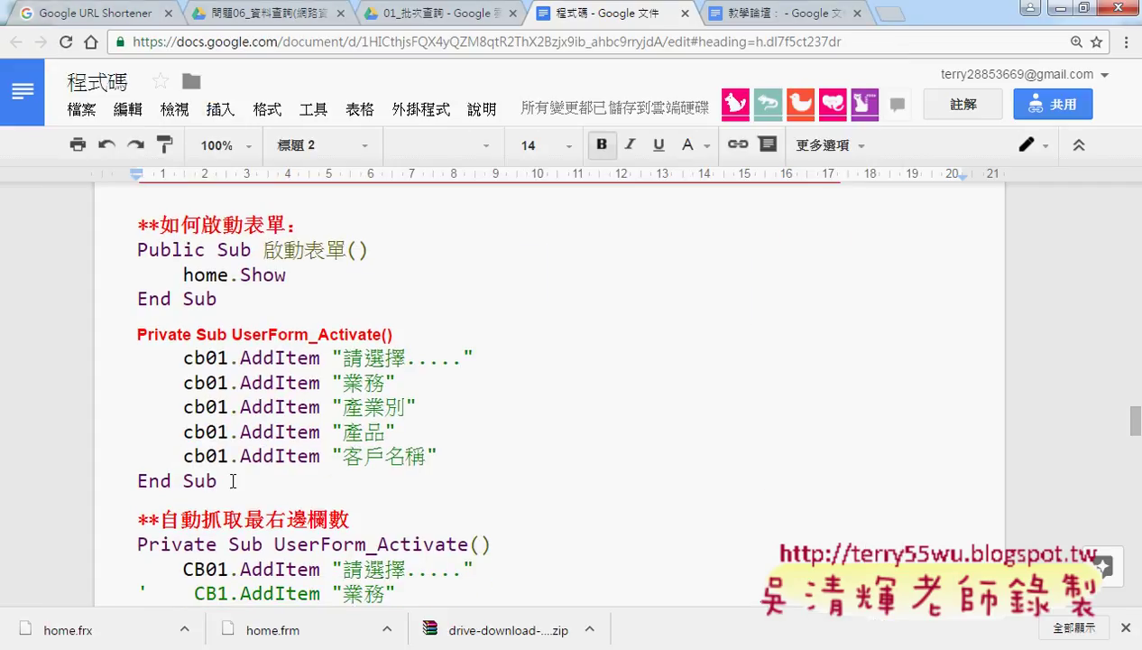
pyautogui.moveTo(230, 478); pyautogui.dragTo(133, 334)
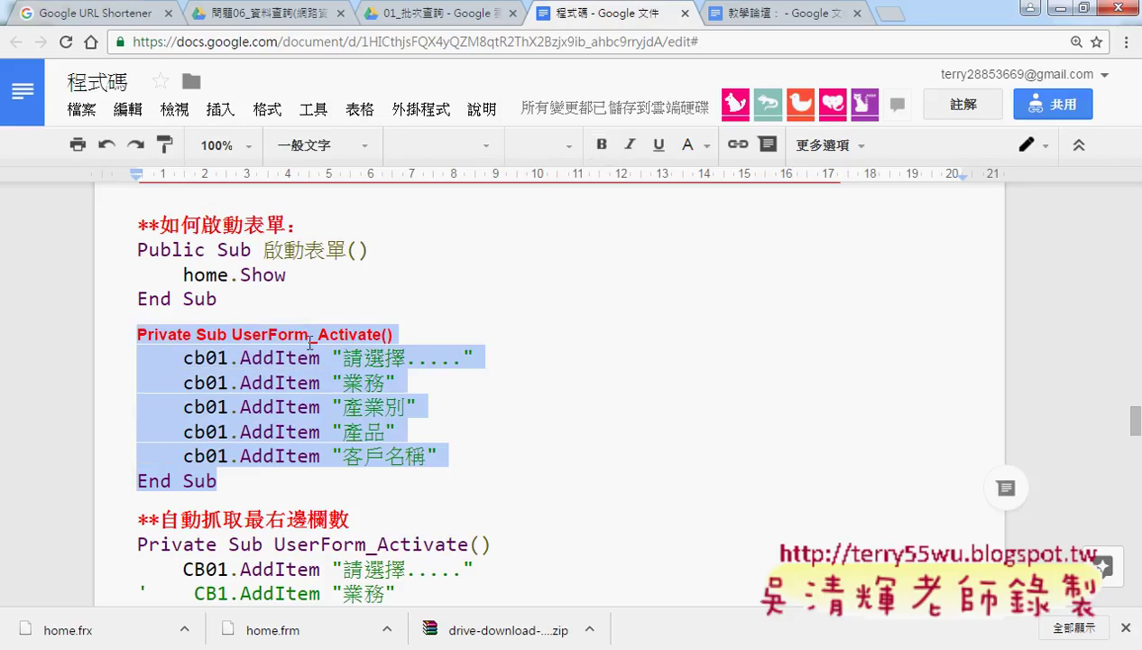
pyautogui.click(249, 427)
pyautogui.moveTo(464, 460)
pyautogui.mouseDown()
pyautogui.moveTo(178, 389)
pyautogui.moveTo(121, 360)
pyautogui.mouseUp()
pyautogui.hotkey('ctrl', 'c')
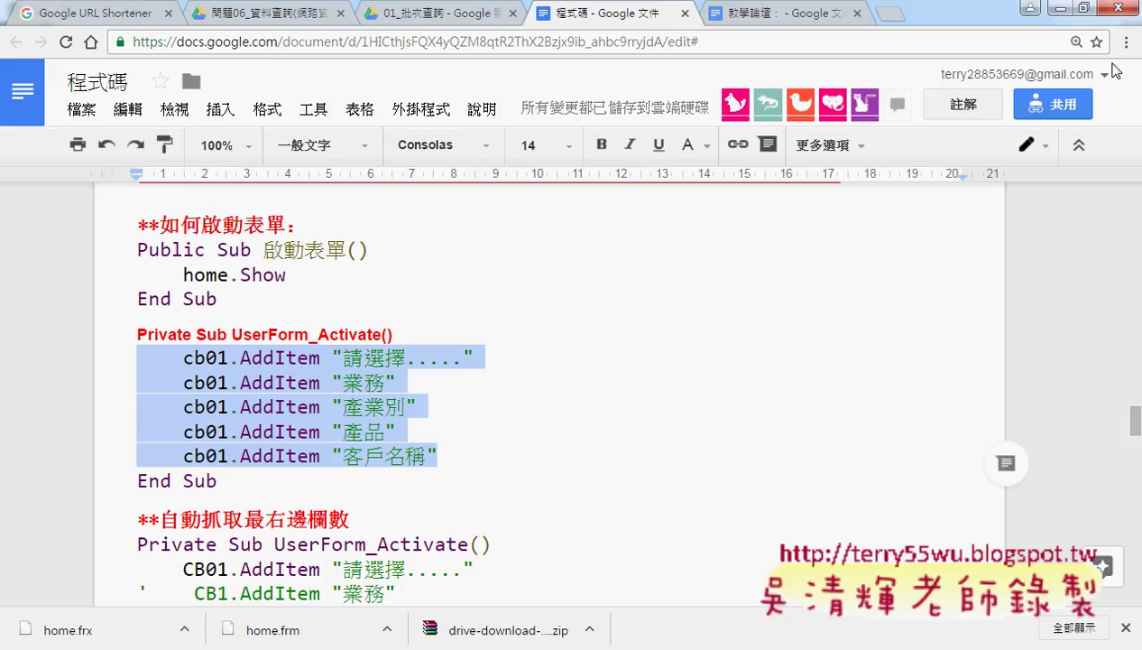
pyautogui.click(1058, 8)
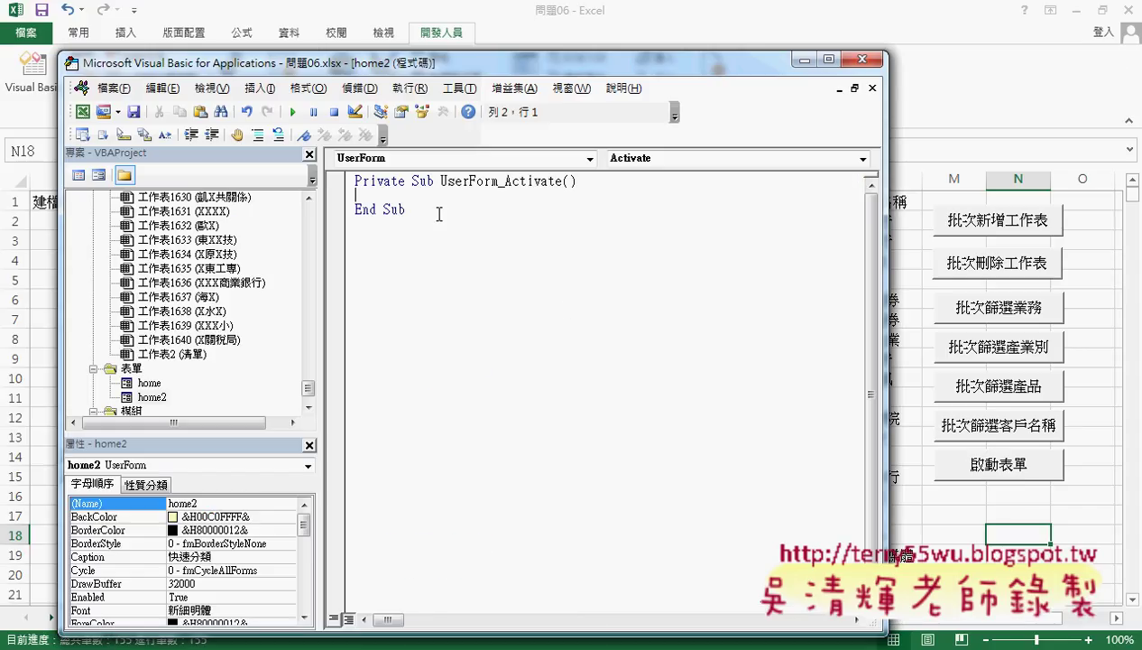
# Paste the cb01.AddItem lines for 請選擇....., 業務, 產業別, 產品, 客戶名稱 into UserForm_Activate
pyautogui.hotkey('ctrl', 'v')
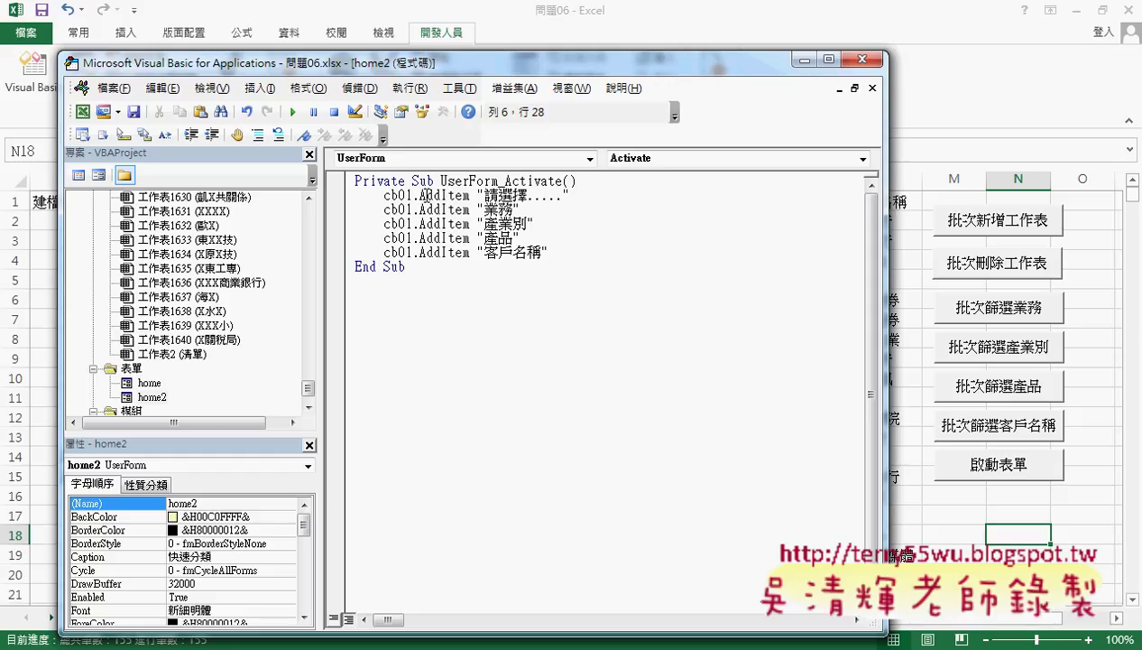
pyautogui.moveTo(412, 194); pyautogui.dragTo(565, 194)
pyautogui.write('.')
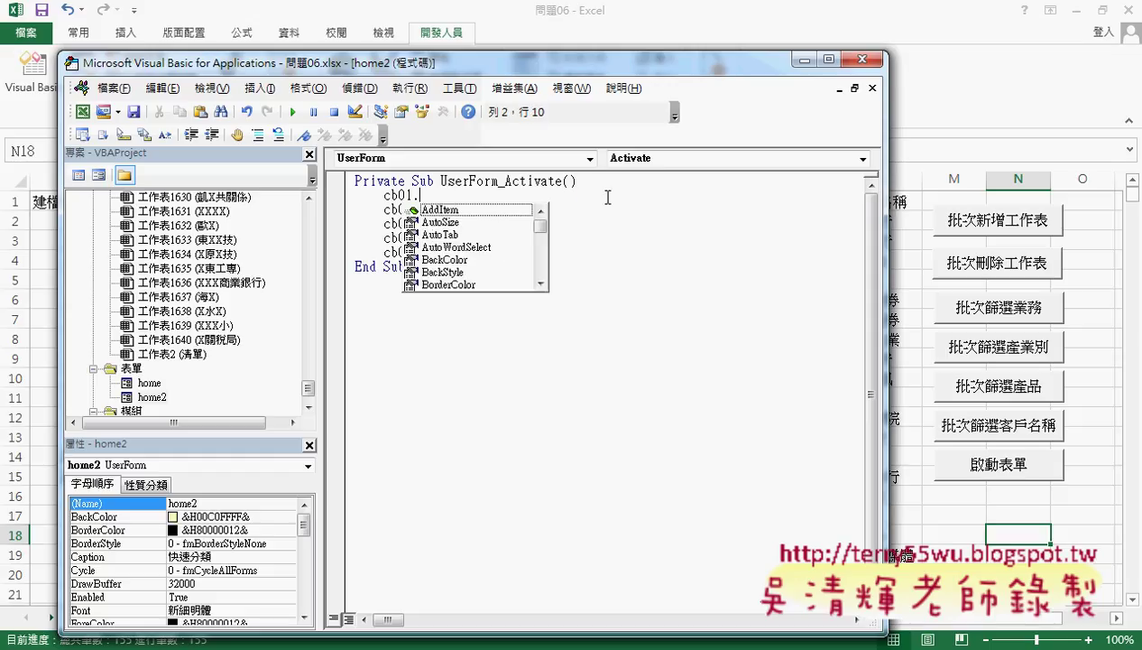
pyautogui.press('Down')
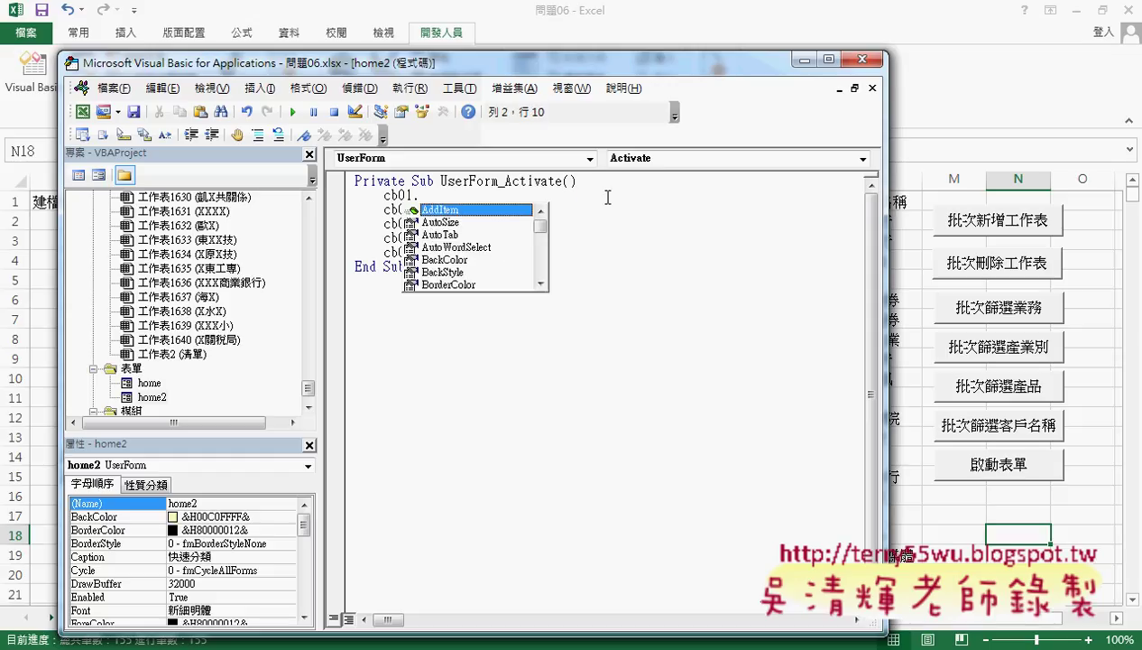
pyautogui.press('space')
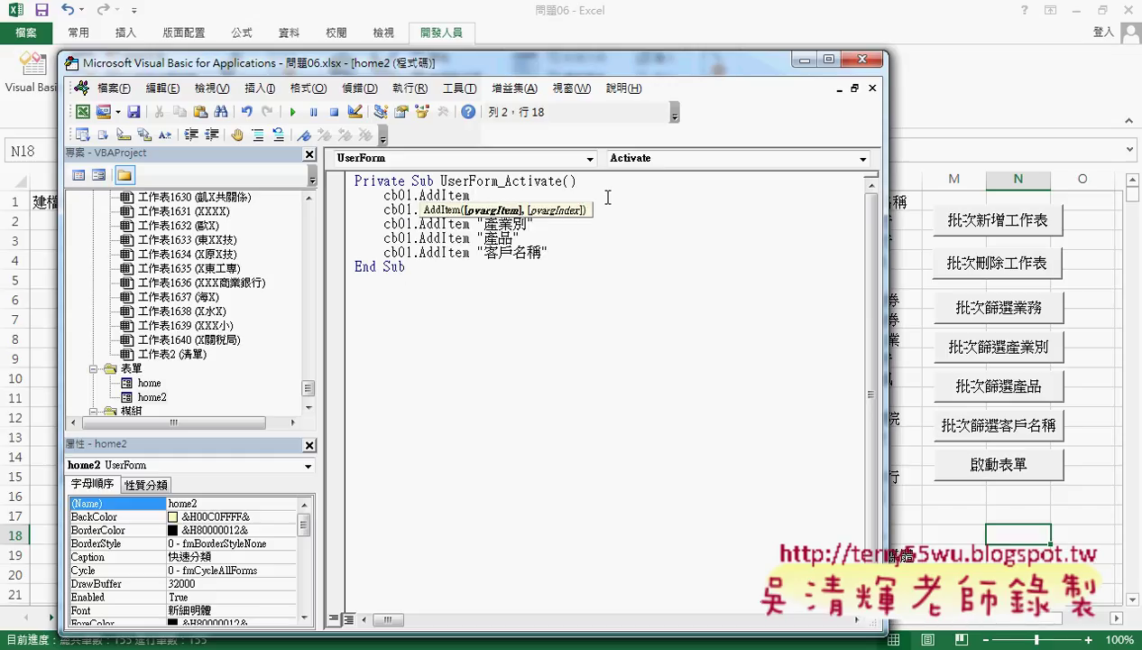
pyautogui.write('""')
pyautogui.click(656, 341)
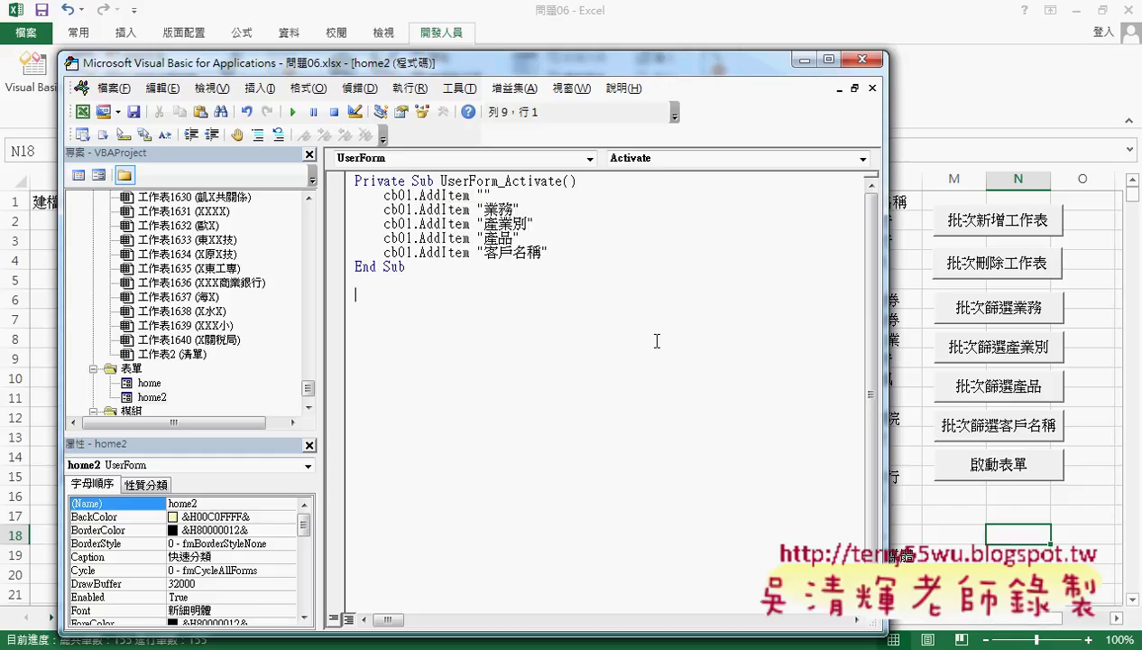
pyautogui.hotkey('ctrl', 'z')
pyautogui.hotkey('ctrl', 'z')
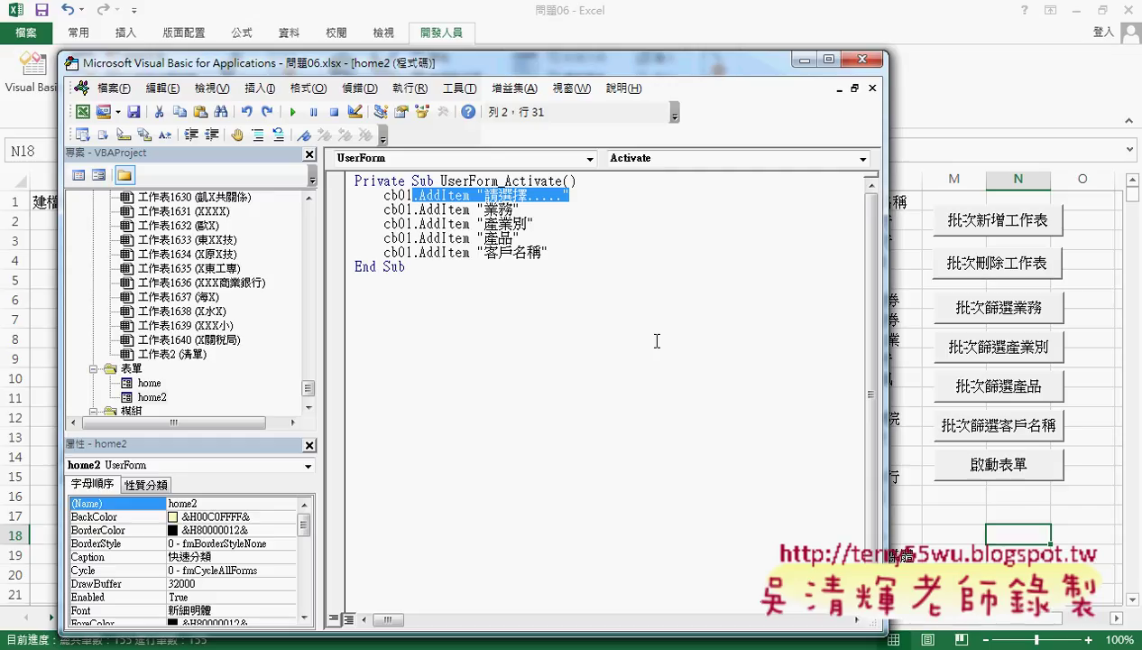
pyautogui.click(687, 344)
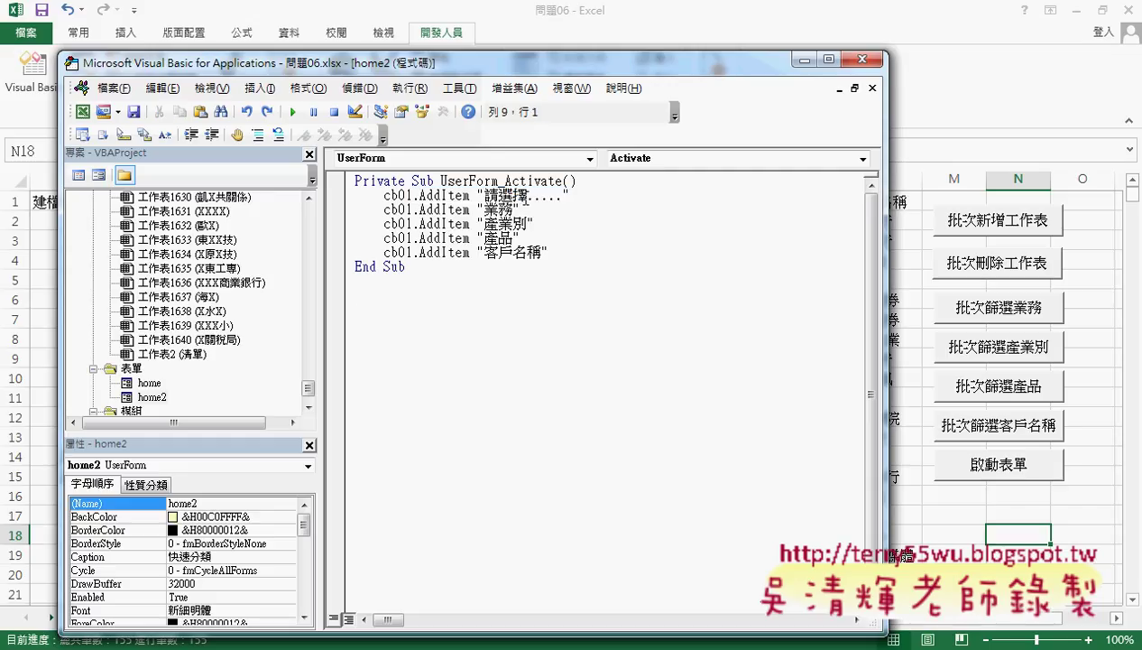
pyautogui.click(516, 207)
pyautogui.click(508, 222)
# Run the 快速分類 form, choose 業務 from the cb01 list, and close it
pyautogui.click(295, 112)
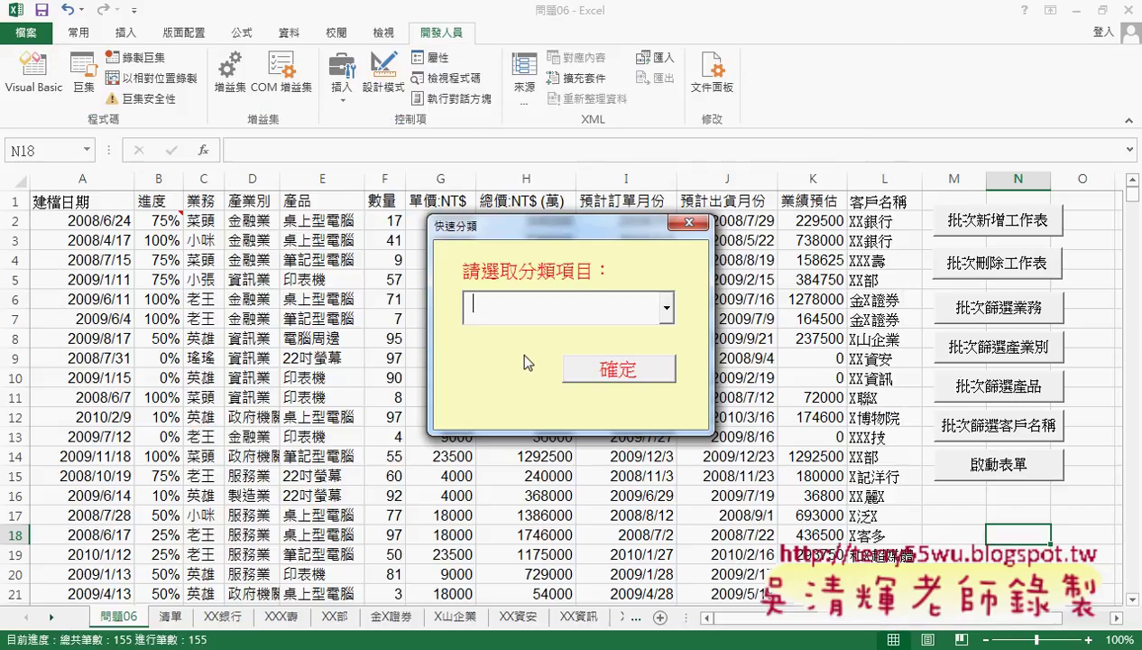
pyautogui.click(667, 308)
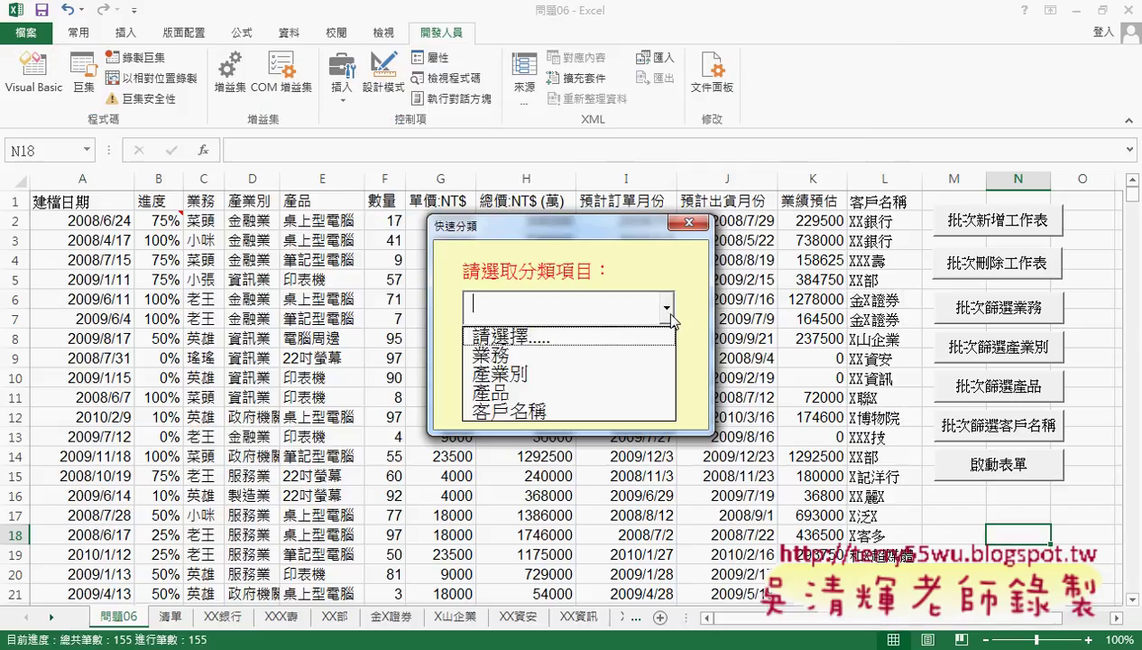
pyautogui.click(654, 355)
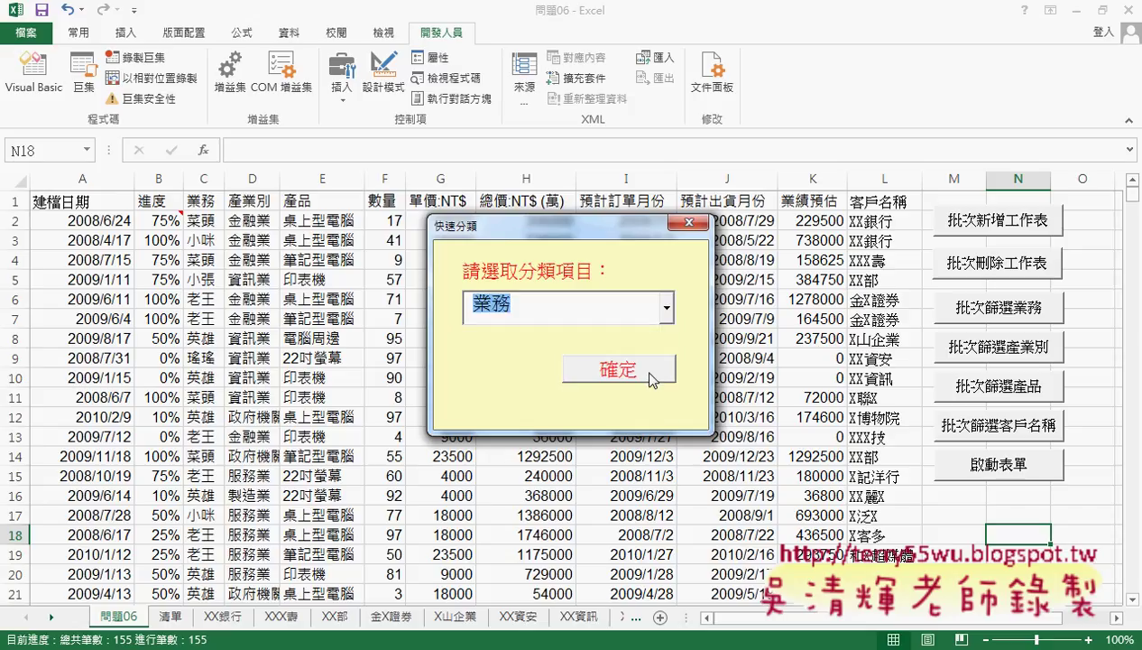
pyautogui.click(687, 223)
# Show home2's code and select the four hard-coded category AddItem lines
pyautogui.press('F7')
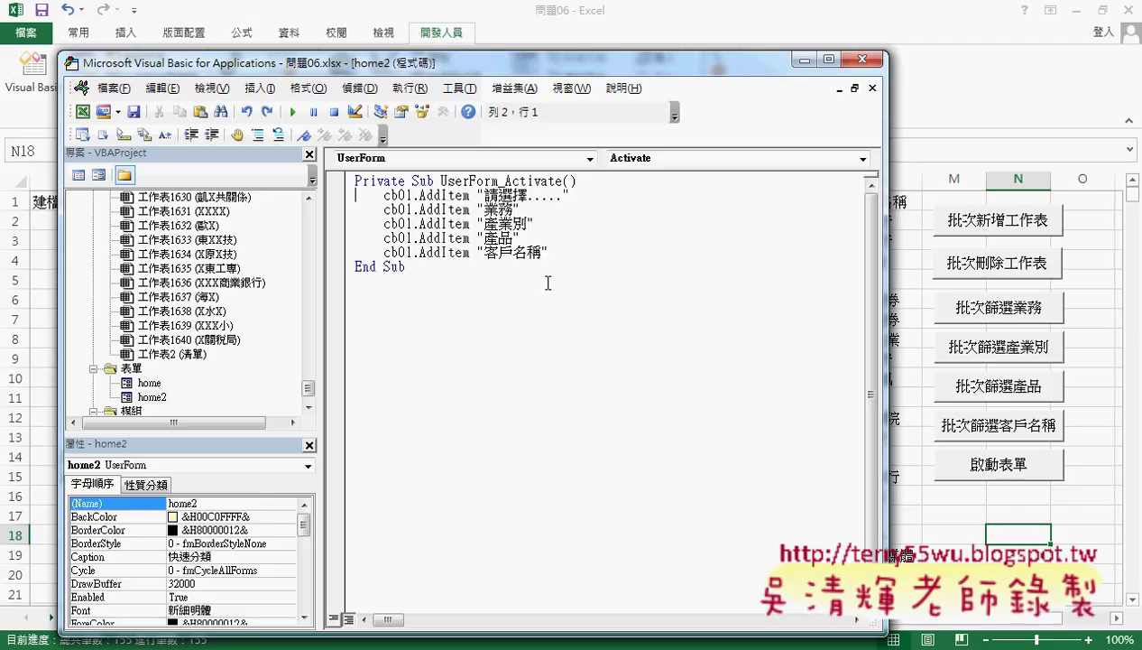
pyautogui.moveTo(546, 252); pyautogui.dragTo(294, 216)
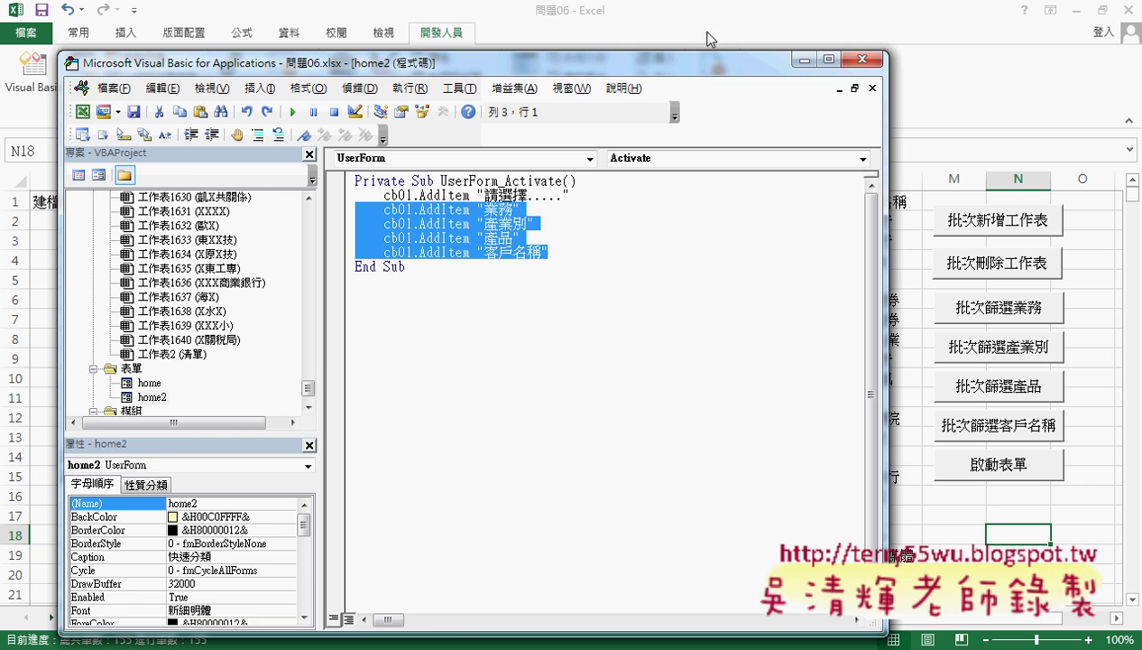
# Count the four 清單 headers in A1:D1 (業務, 產業別, 產品, 客戶名稱), then return to the VBA editor
pyautogui.click(742, 11)
pyautogui.click(165, 620)
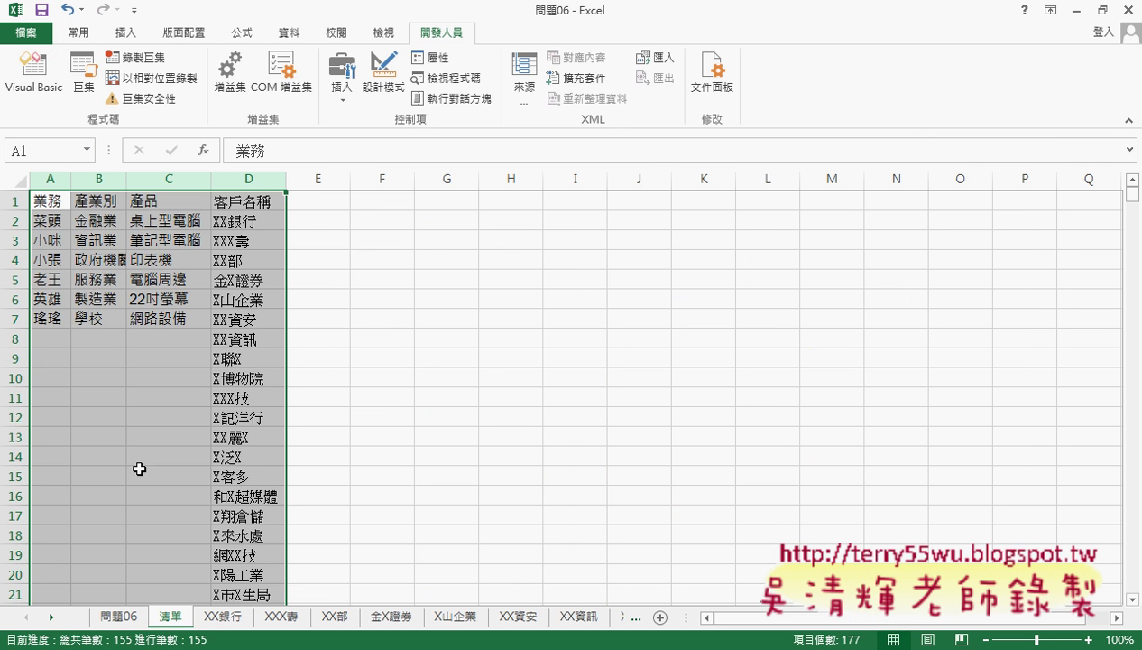
pyautogui.moveTo(46, 201); pyautogui.dragTo(259, 206)
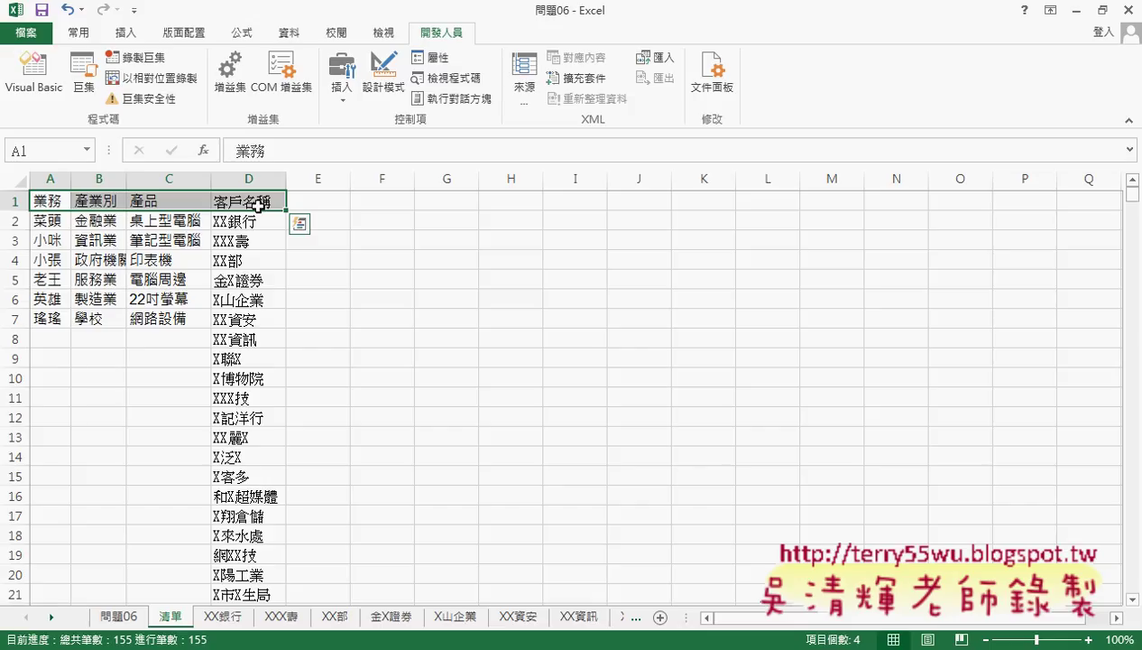
pyautogui.click(318, 205)
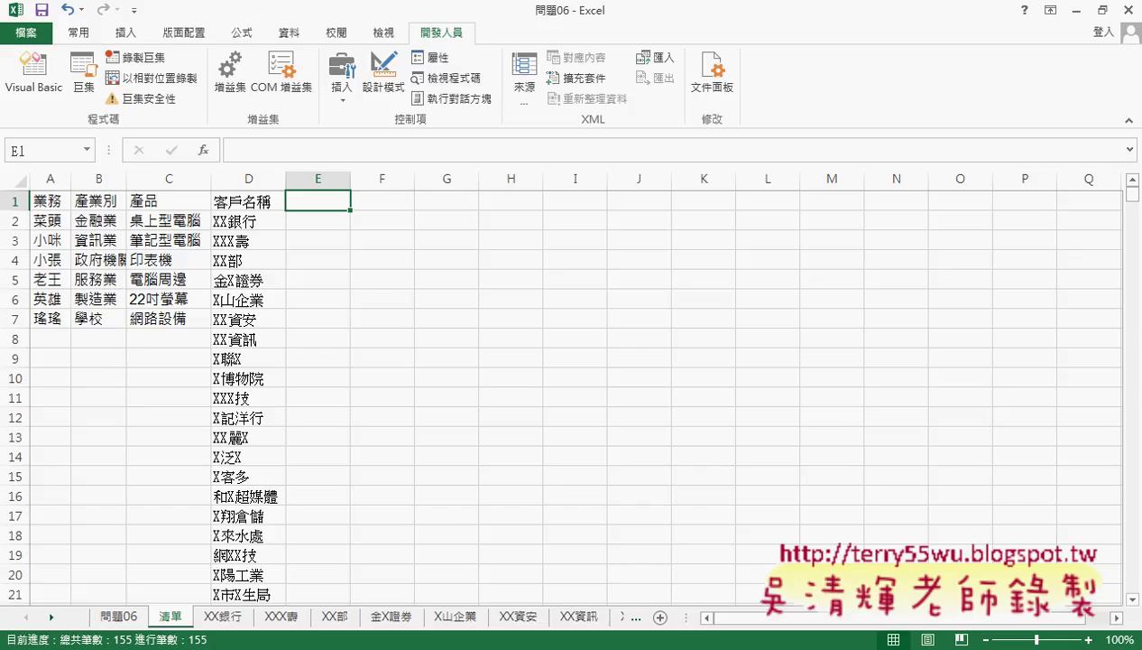
pyautogui.click(331, 611)
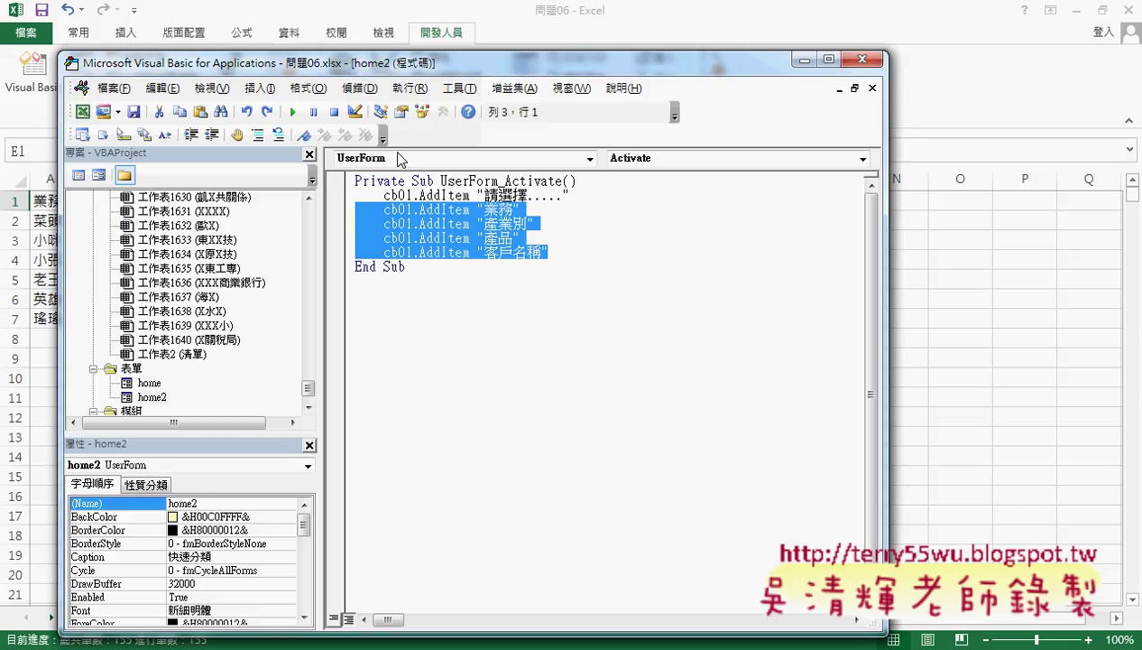
# Comment out the four AddItem lines and add For j = 1 To Range("A1").End(xlToRight).Column below them
pyautogui.click(257, 134)
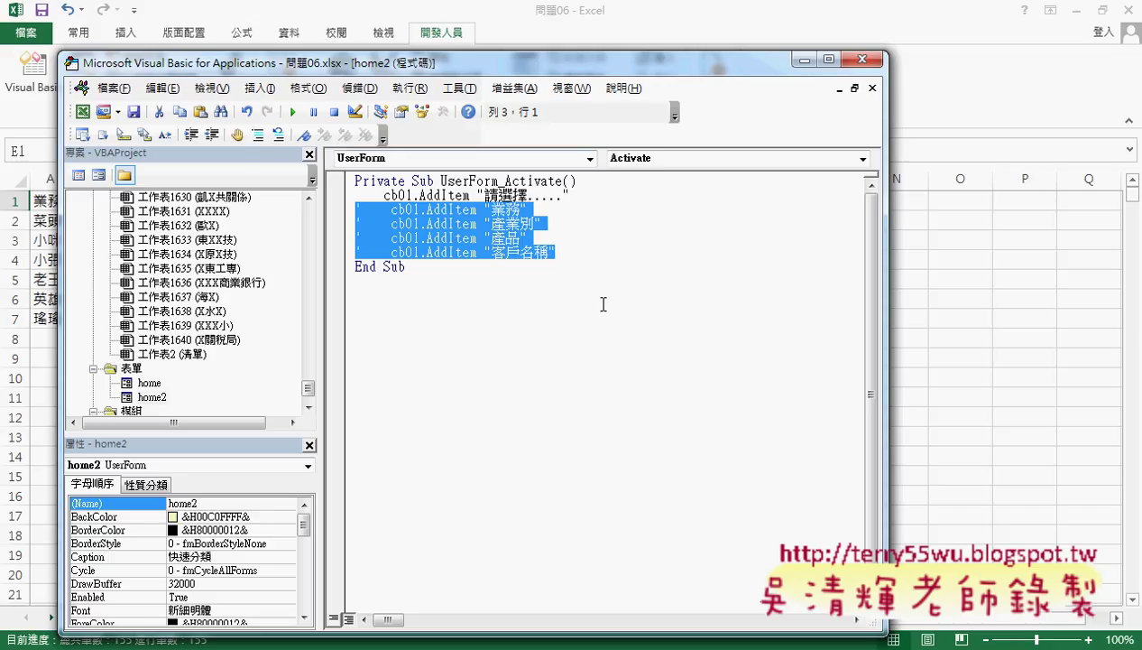
pyautogui.click(586, 252)
pyautogui.press('Return')
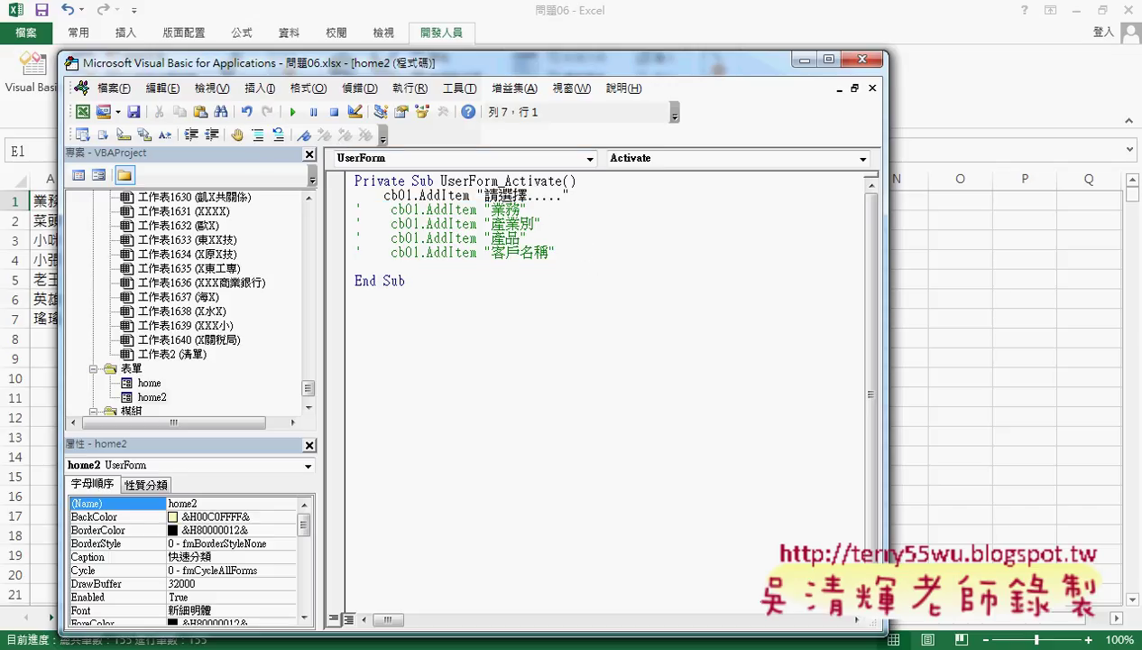
pyautogui.press('Tab')
pyautogui.write('f')
pyautogui.write('or')
pyautogui.moveTo(484, 52); pyautogui.dragTo(502, 263)
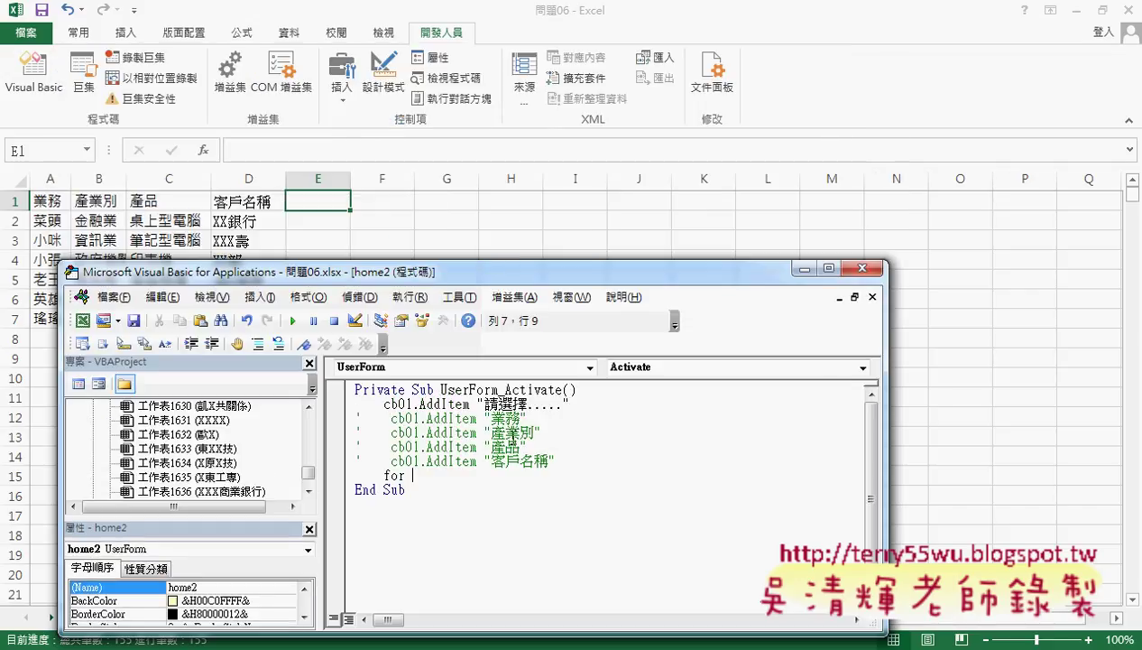
pyautogui.write('j')
pyautogui.write('=1')
pyautogui.write(' to')
pyautogui.write('ran')
pyautogui.write('ge(')
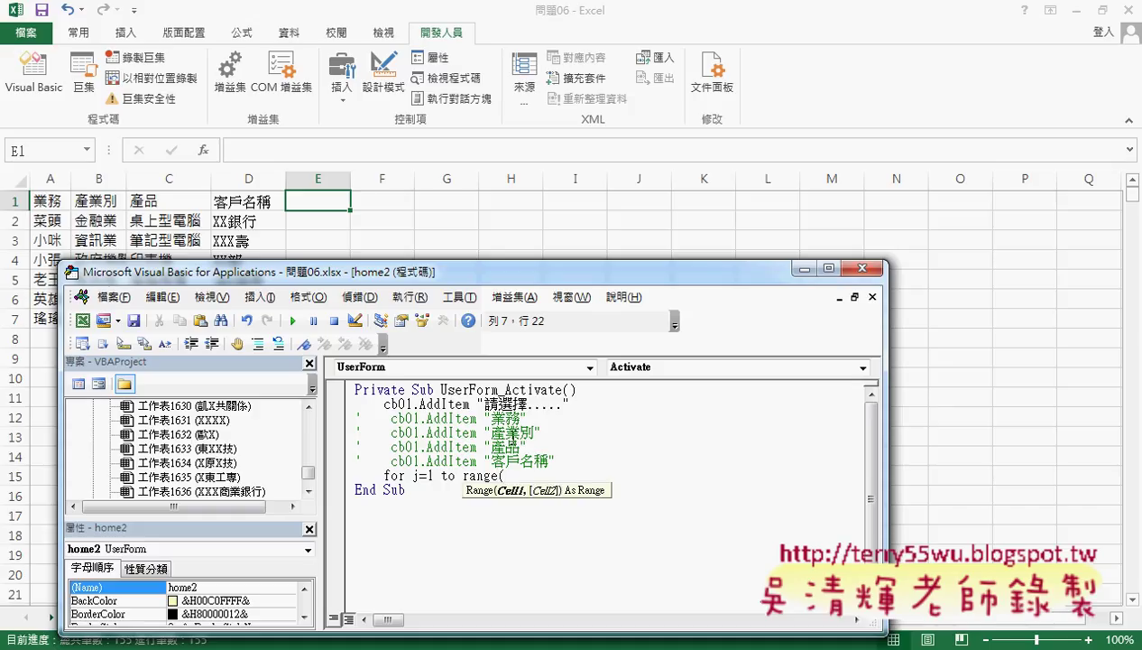
pyautogui.write('"A1')
pyautogui.write('").E')
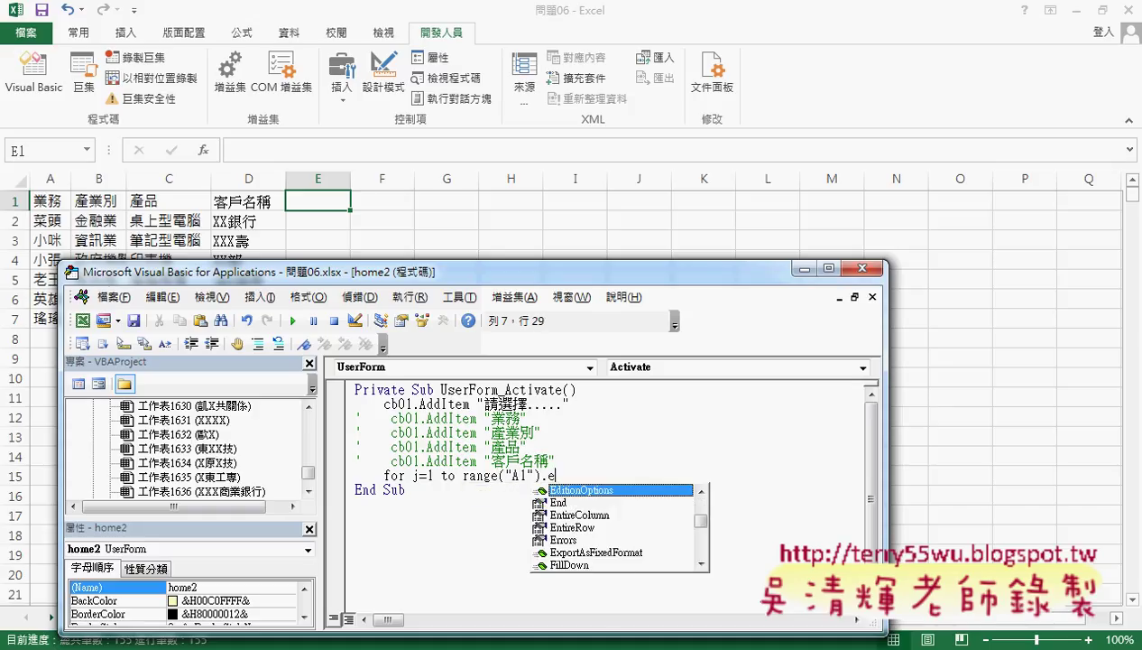
pyautogui.write('nd (xl')
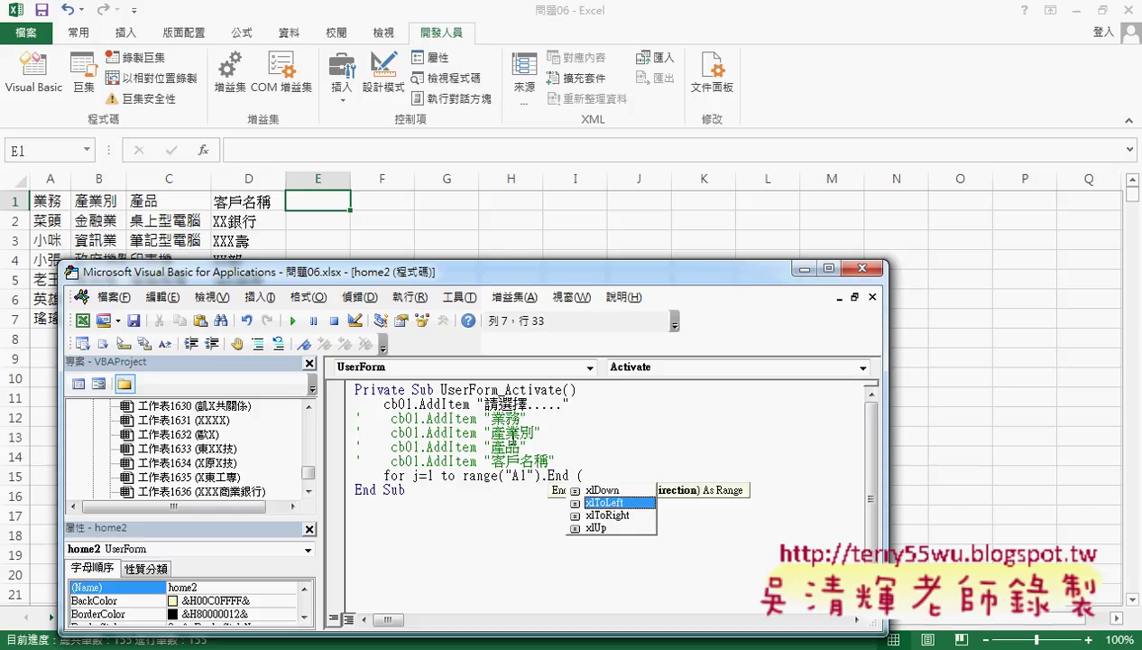
pyautogui.write('ToRight ).')
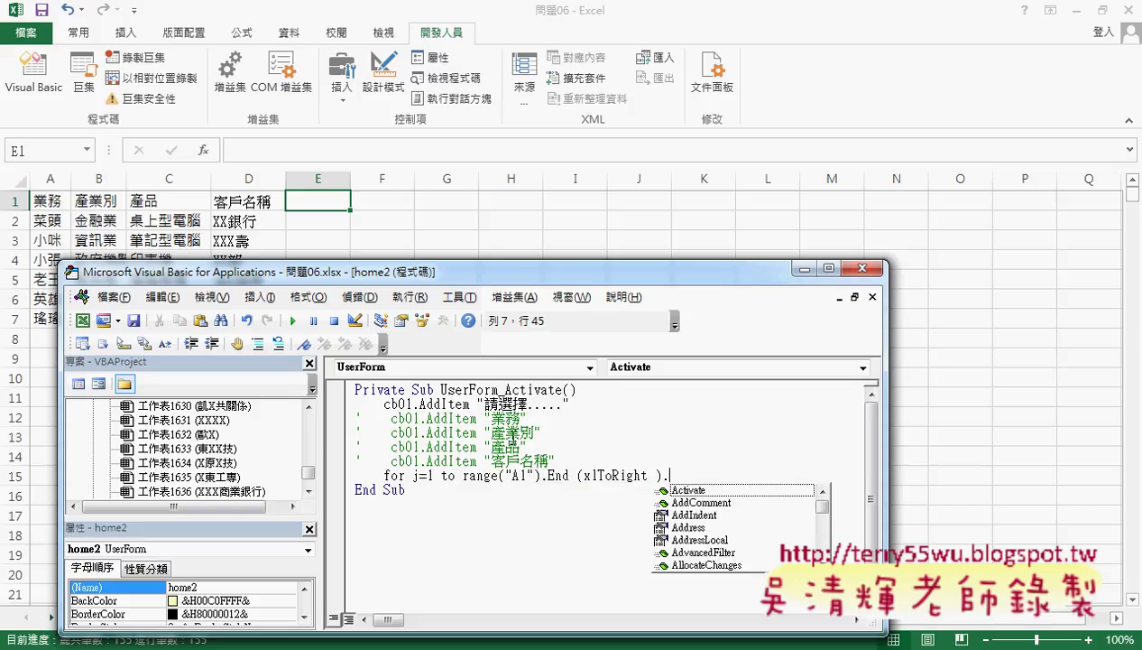
pyautogui.write('c')
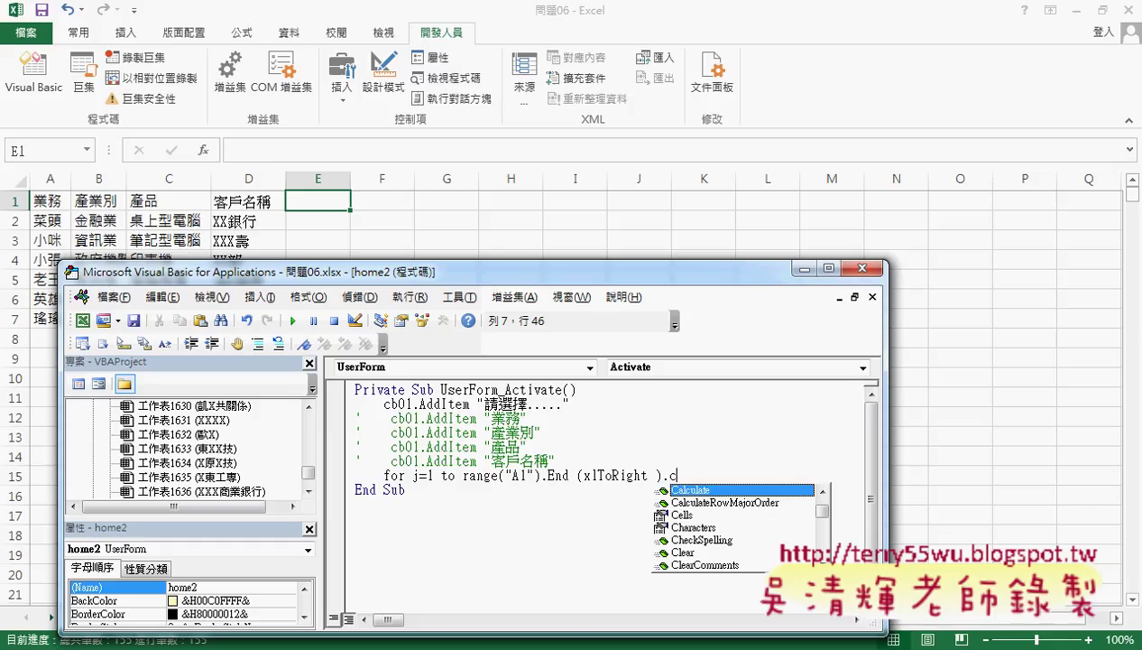
pyautogui.write('olumn')
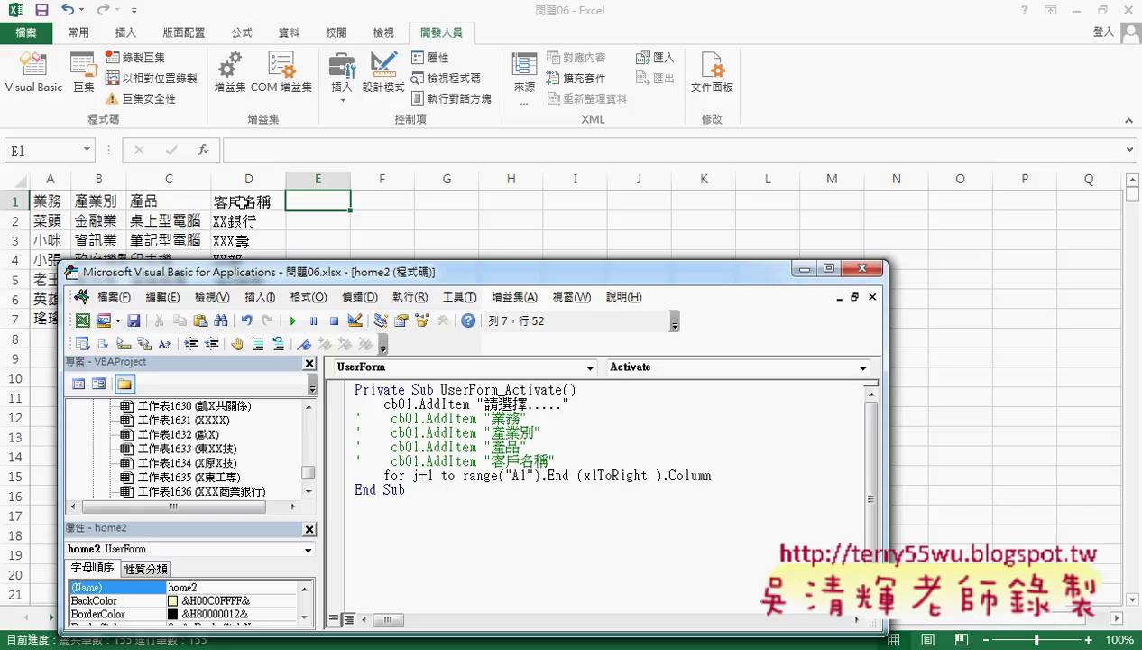
pyautogui.click(631, 491)
# Close the loop with Next and select the loop's end-column expression
pyautogui.click(735, 474)
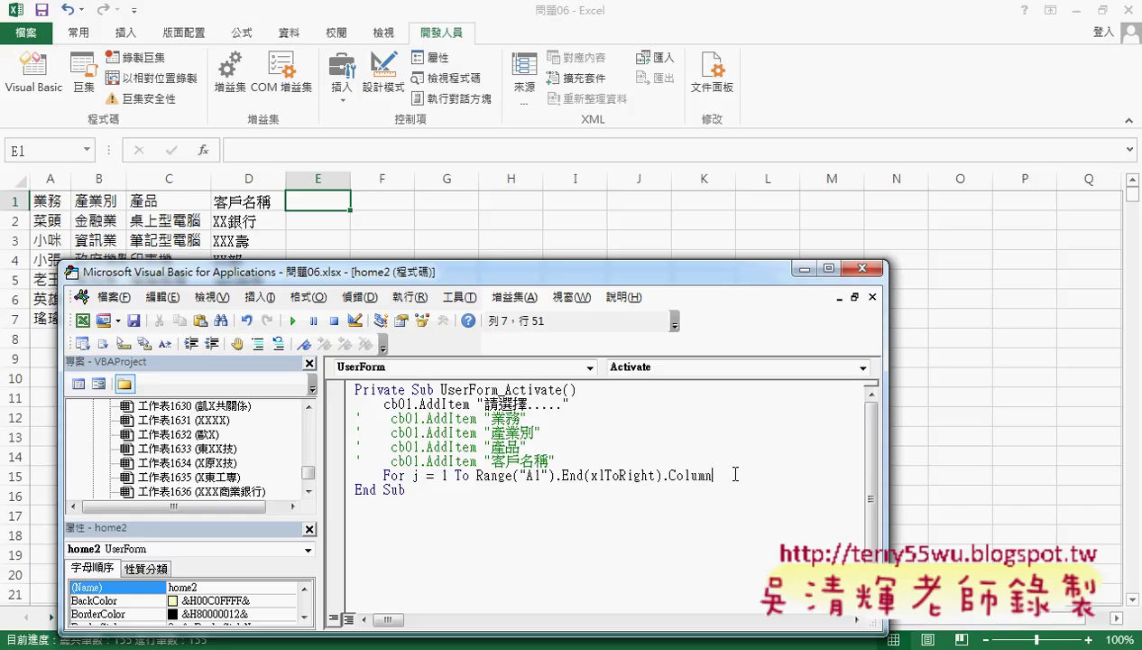
pyautogui.press('Return')
pyautogui.press('Return')
pyautogui.write('nex')
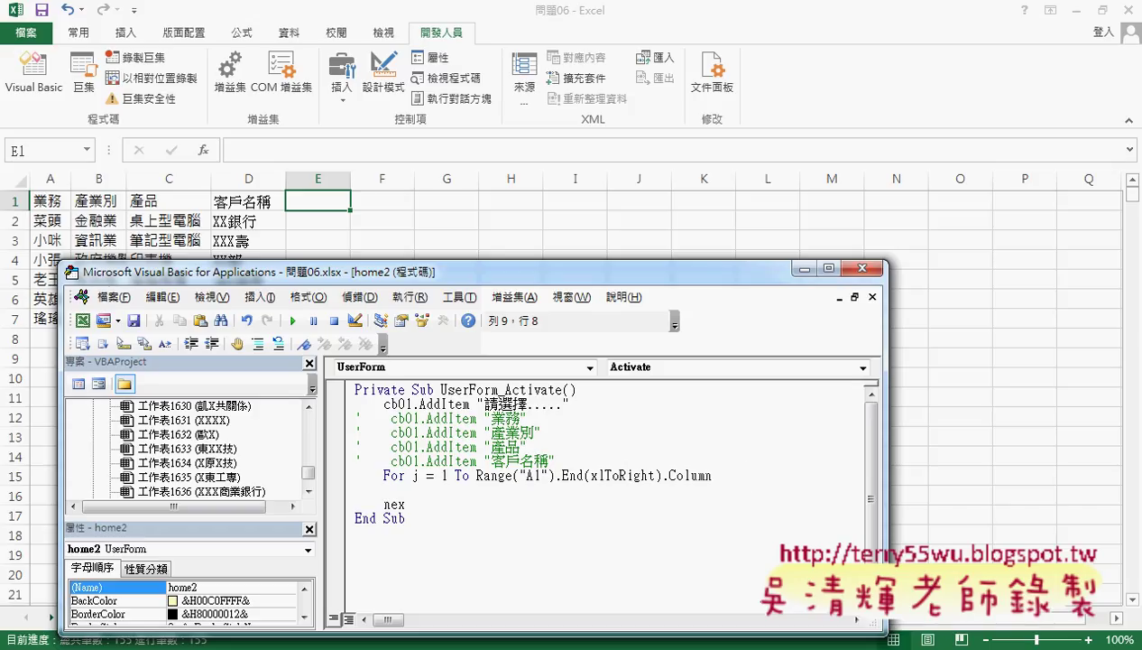
pyautogui.write('t')
pyautogui.moveTo(712, 475); pyautogui.dragTo(477, 477)
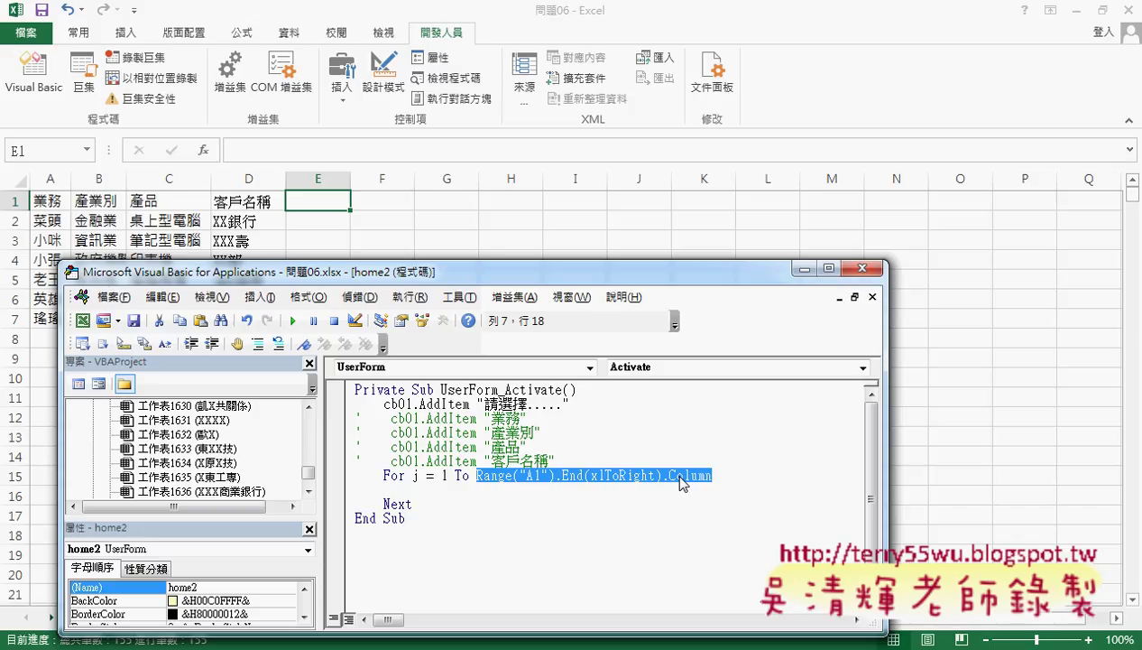
# Indent the empty loop line and prefix the For bound with Sheets("清單")
pyautogui.click(470, 489)
pyautogui.press('Tab')
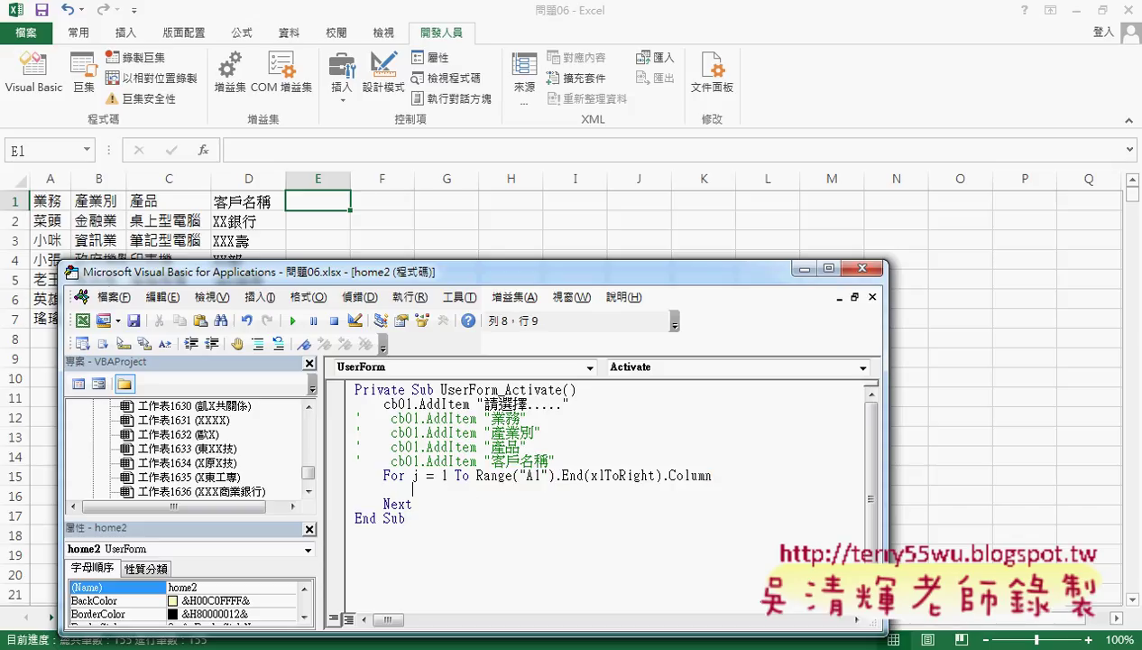
pyautogui.click(477, 476)
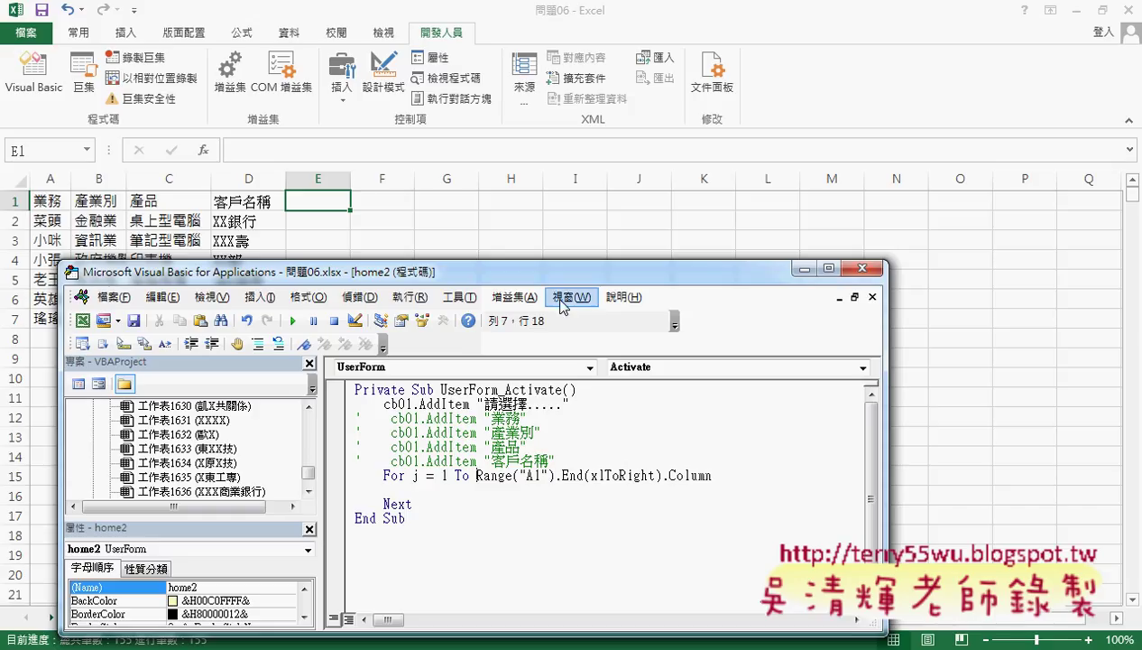
pyautogui.moveTo(573, 272); pyautogui.dragTo(681, 242)
pyautogui.write('sh')
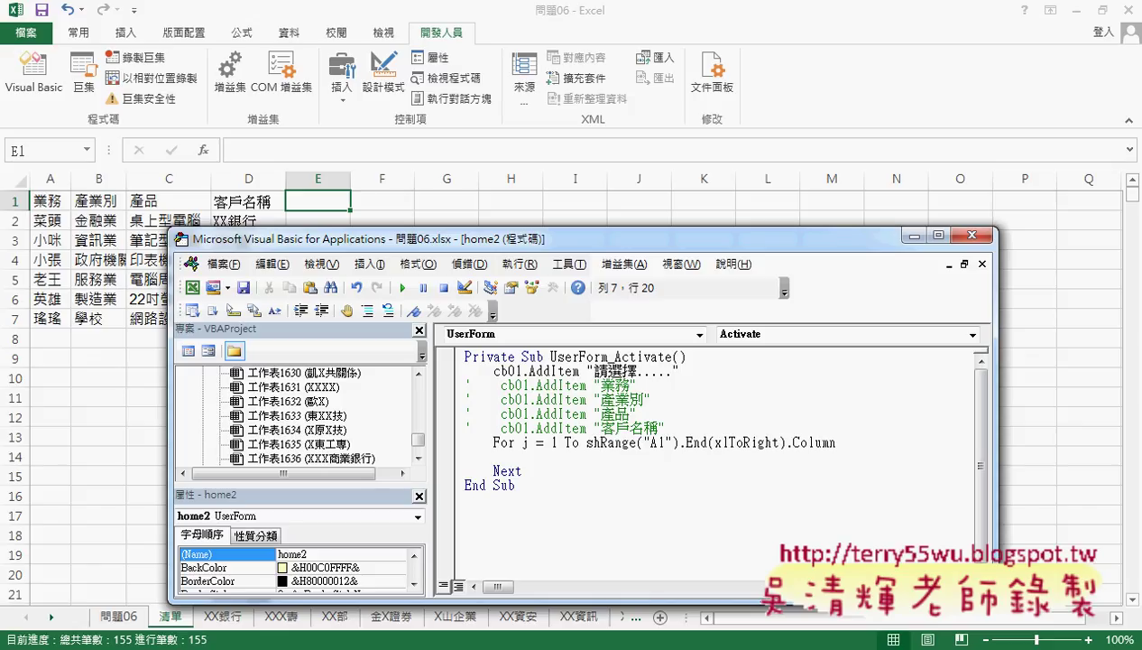
pyautogui.write('eets')
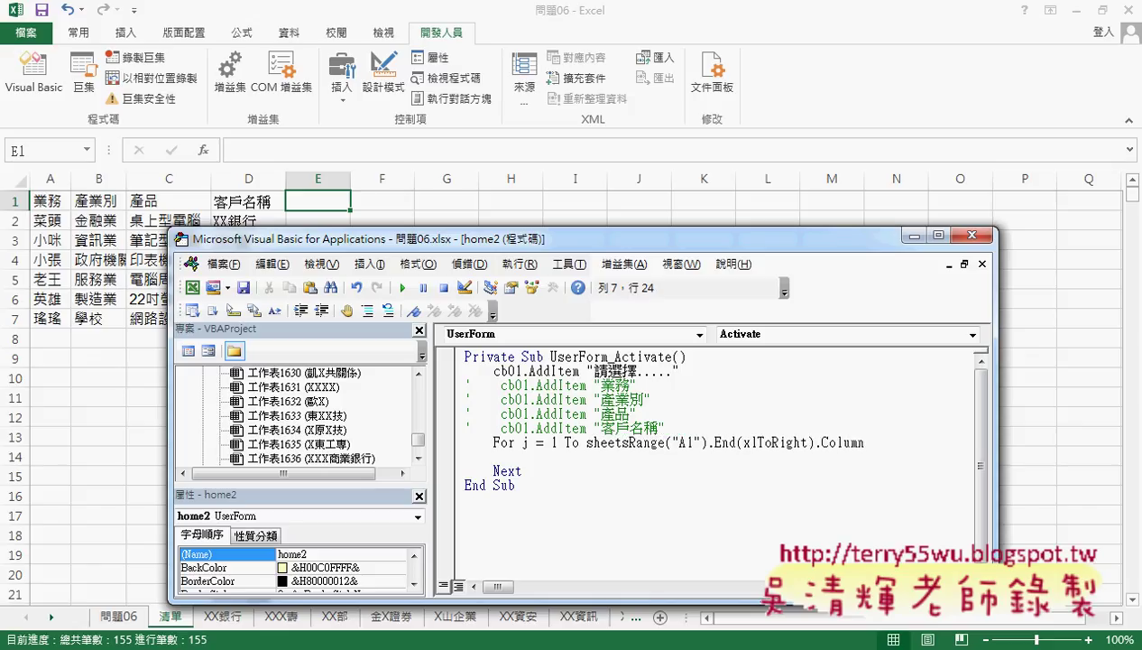
pyautogui.write('(')
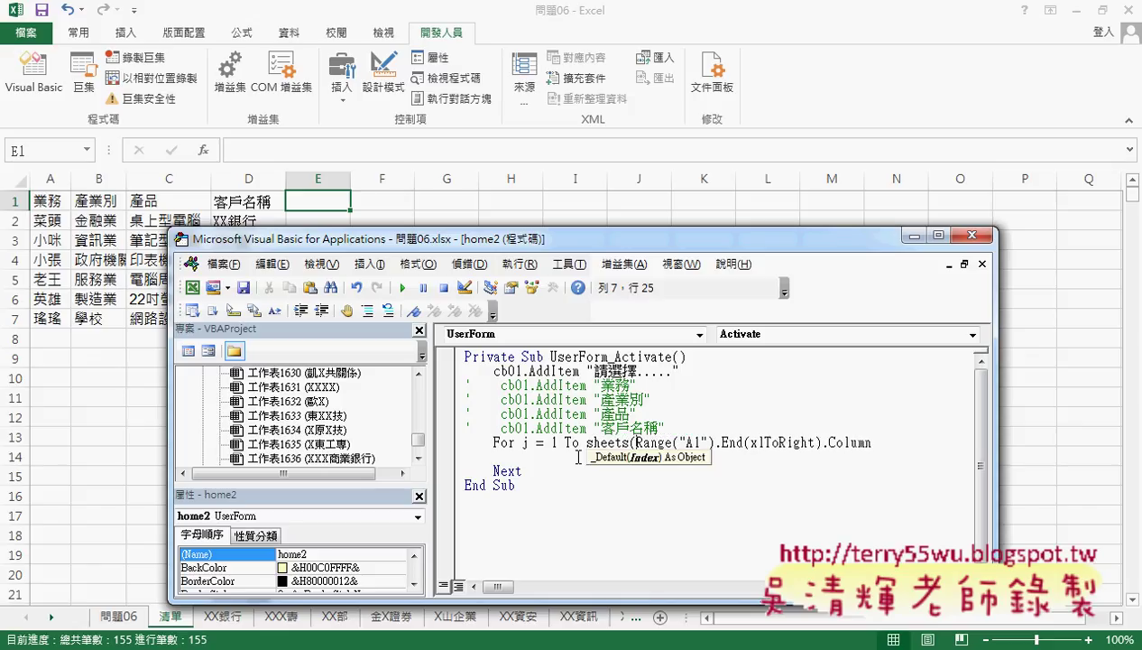
pyautogui.write('"")')
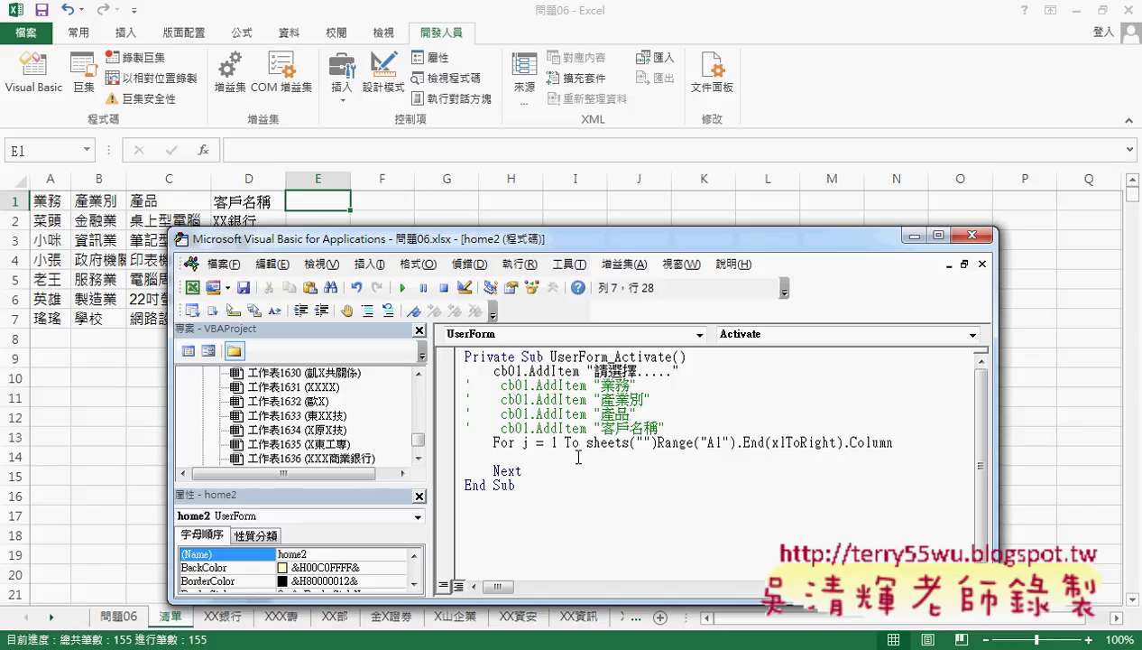
pyautogui.write('.')
pyautogui.press('Left')
pyautogui.press('Left')
pyautogui.press('Left')
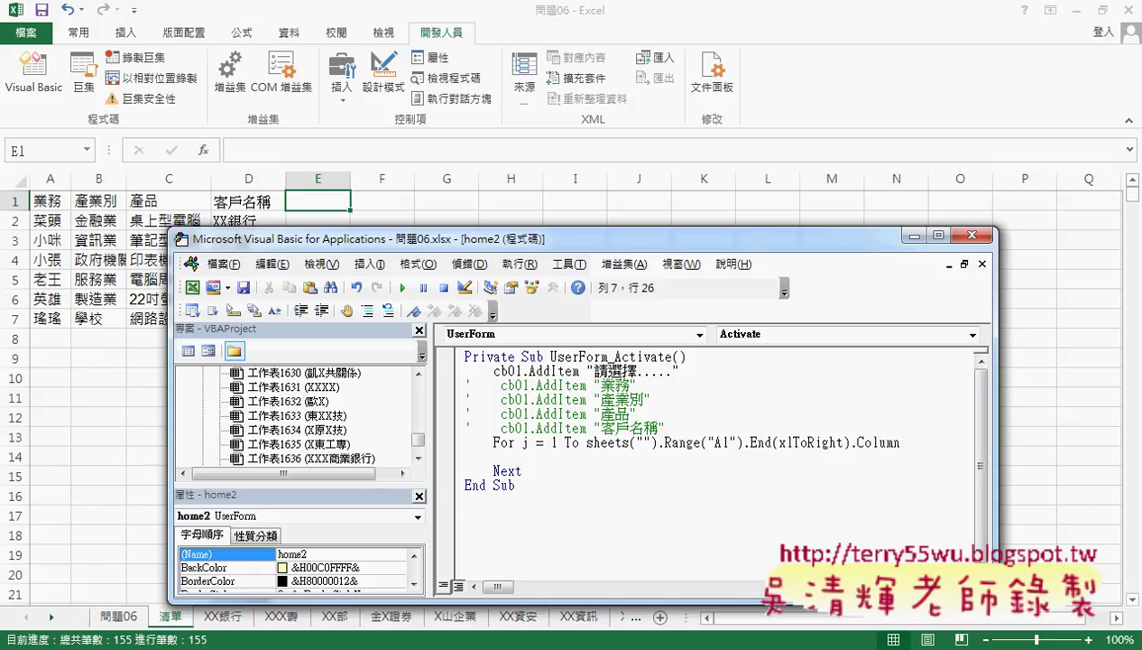
pyautogui.write('清單')
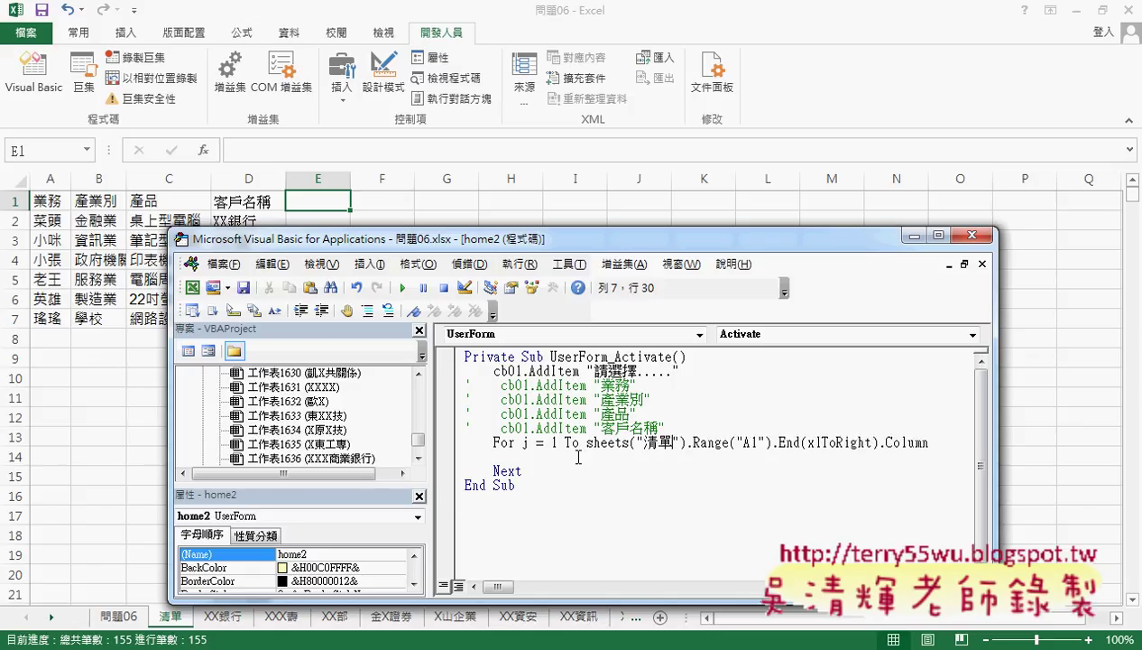
pyautogui.click(641, 533)
pyautogui.click(583, 442)
pyautogui.moveTo(583, 442); pyautogui.dragTo(693, 443)
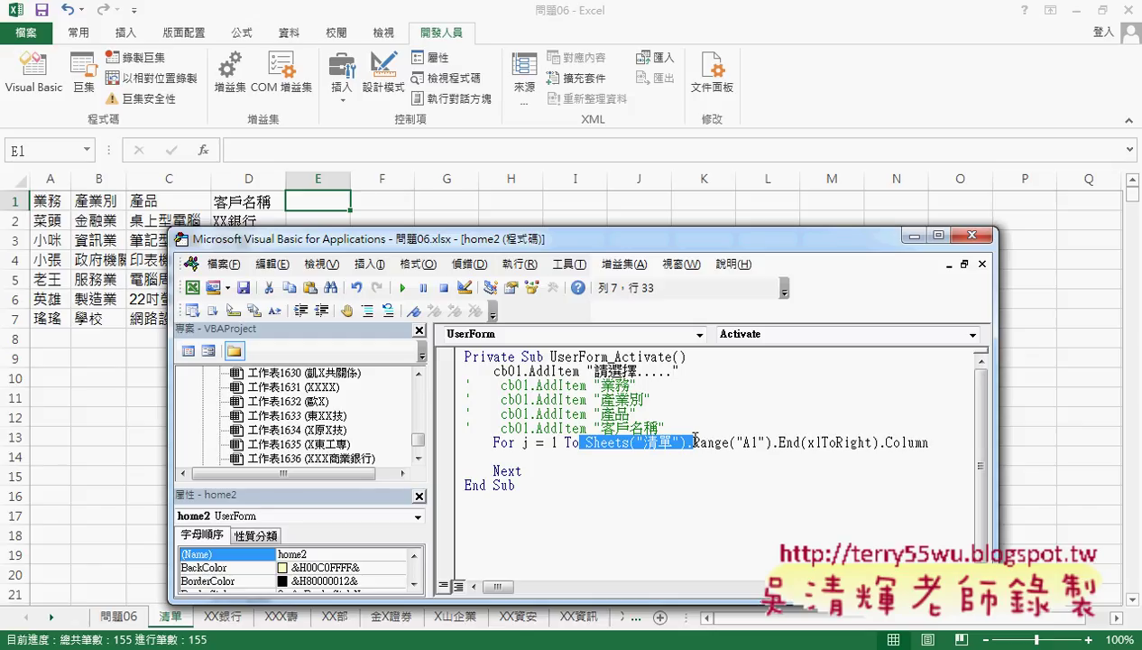
pyautogui.click(683, 454)
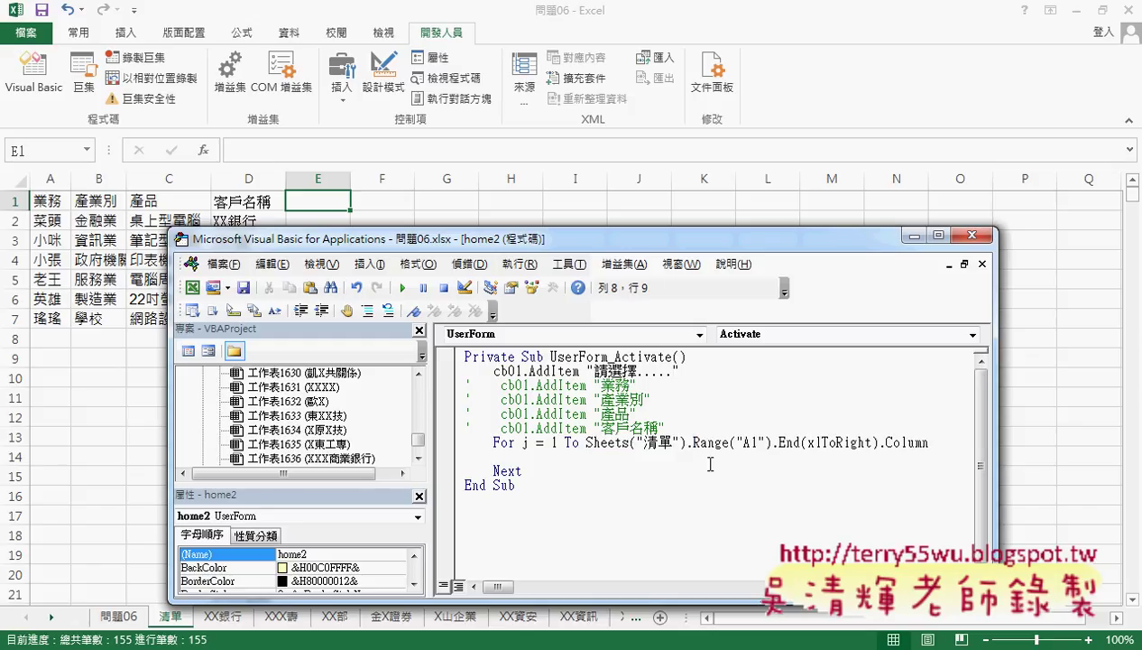
# Inside the loop, type cb01.AddItem Sheets("清單").Cells(1,j), reusing the copied sheet reference
pyautogui.hotkey('ctrl', 'space')
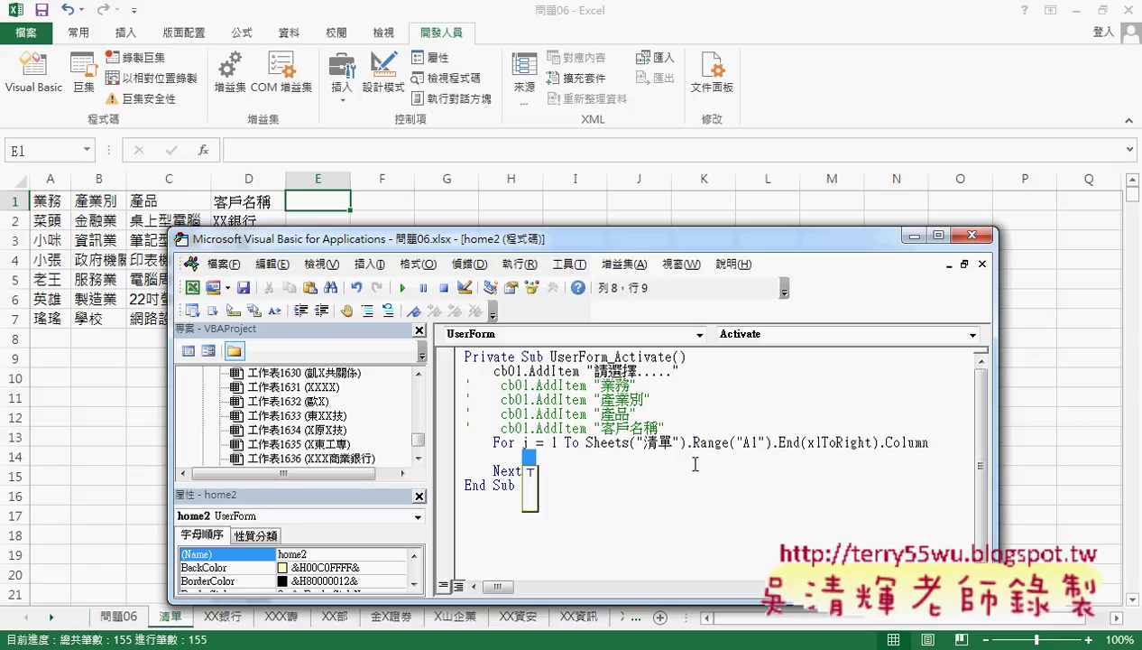
pyautogui.press('Escape')
pyautogui.write('cb0')
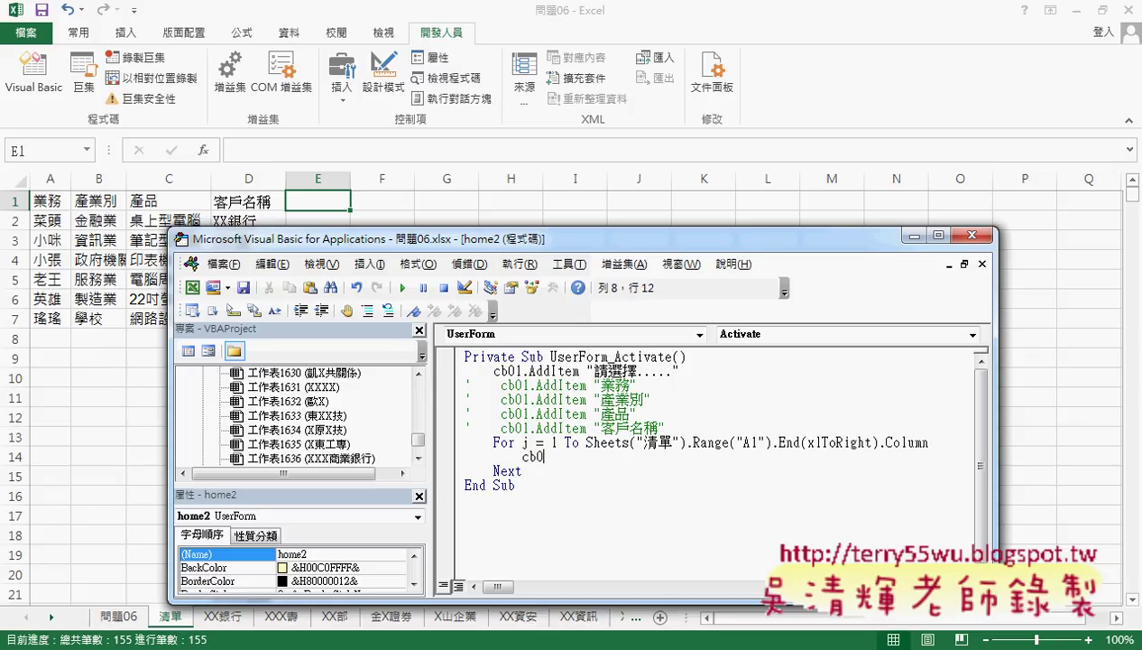
pyautogui.write('1.A')
pyautogui.press('space')
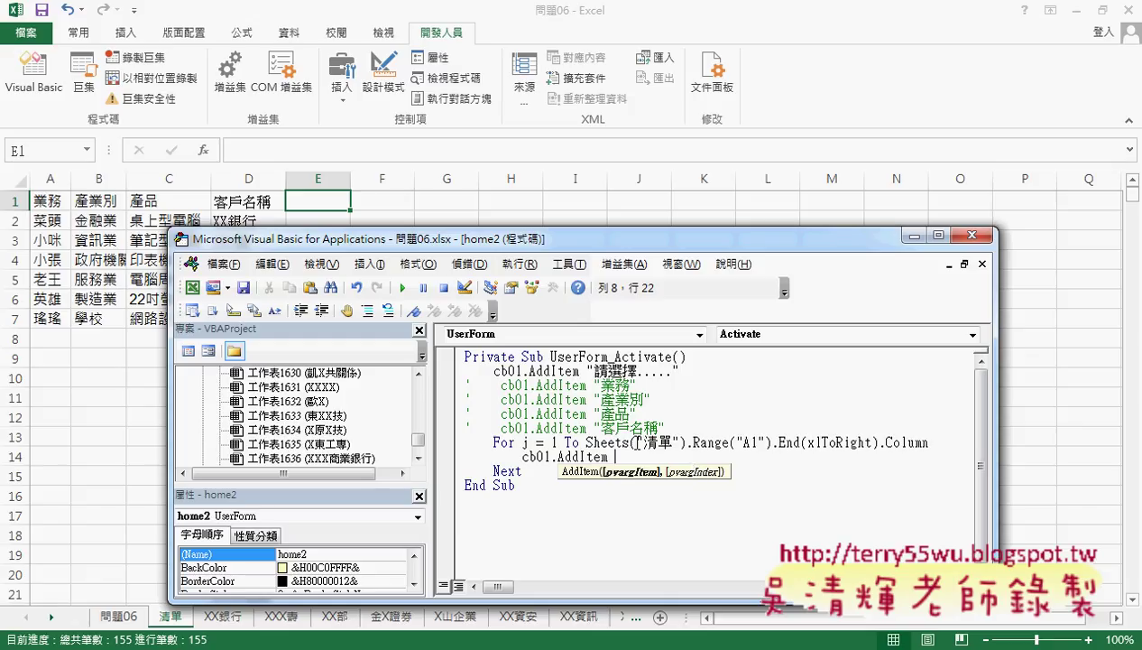
pyautogui.moveTo(586, 442); pyautogui.dragTo(692, 444)
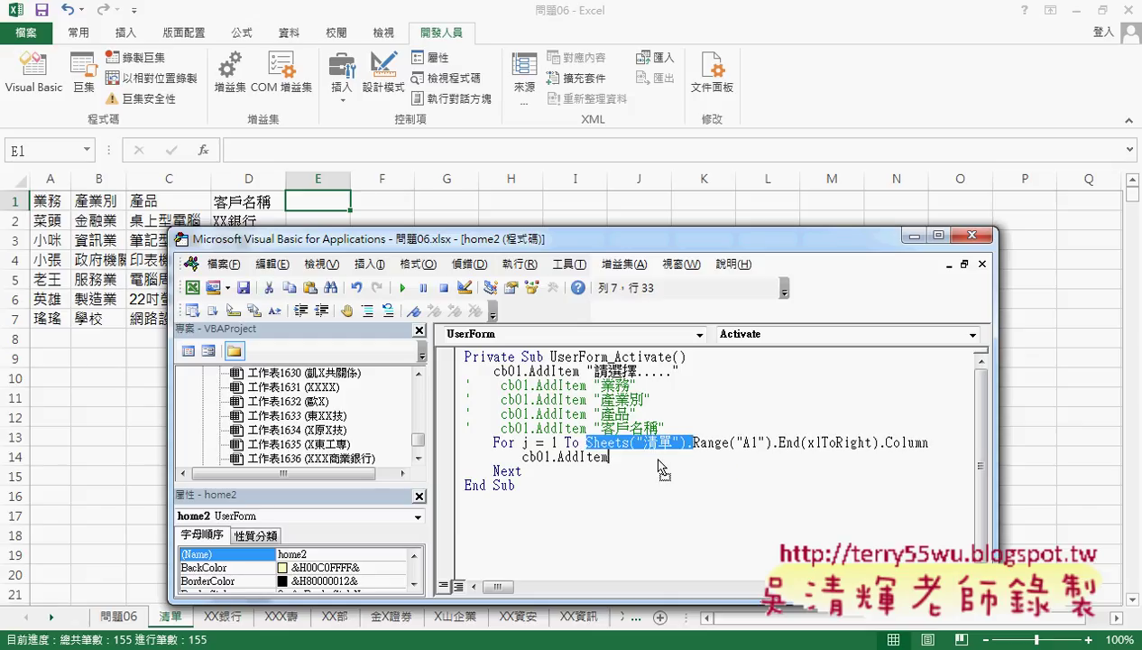
pyautogui.moveTo(660, 462); pyautogui.dragTo(661, 463)
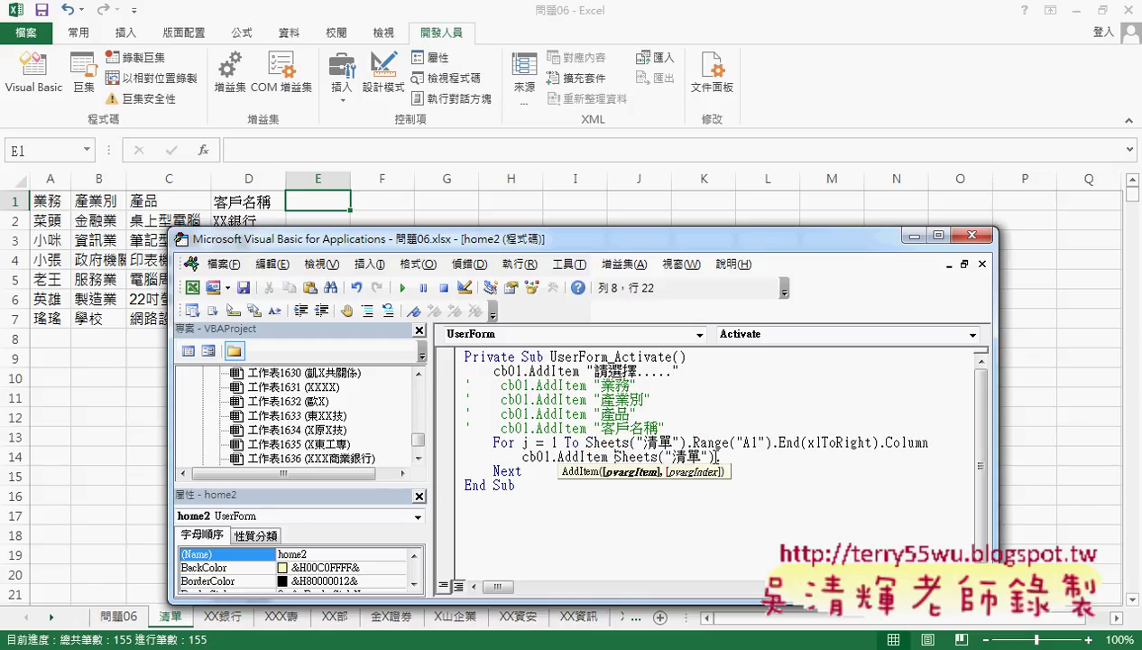
pyautogui.write('.cell')
pyautogui.write('s')
pyautogui.write('(1')
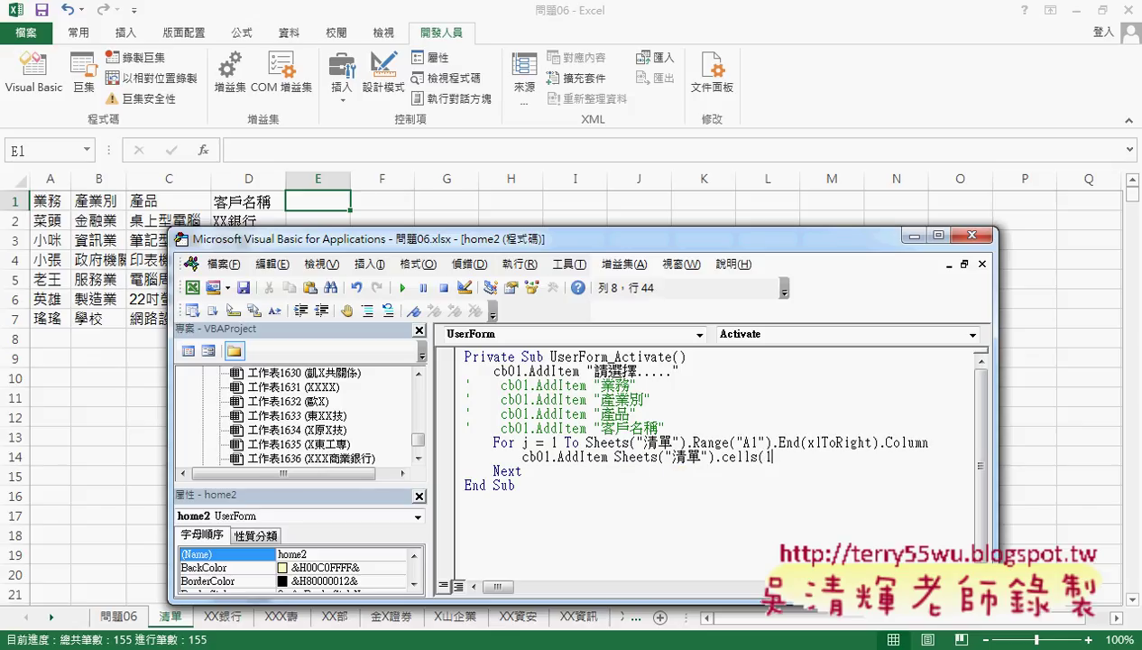
pyautogui.write(',')
pyautogui.write('j')
pyautogui.write(')')
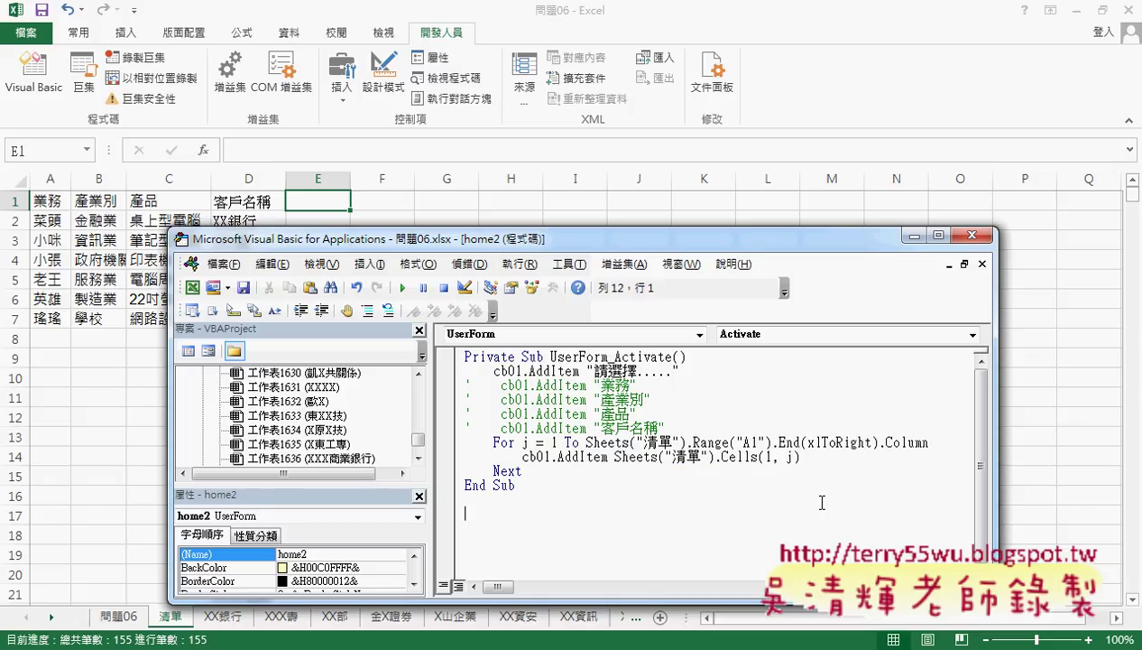
pyautogui.hotkey('ctrl', 'z')
pyautogui.hotkey('ctrl', 'z')
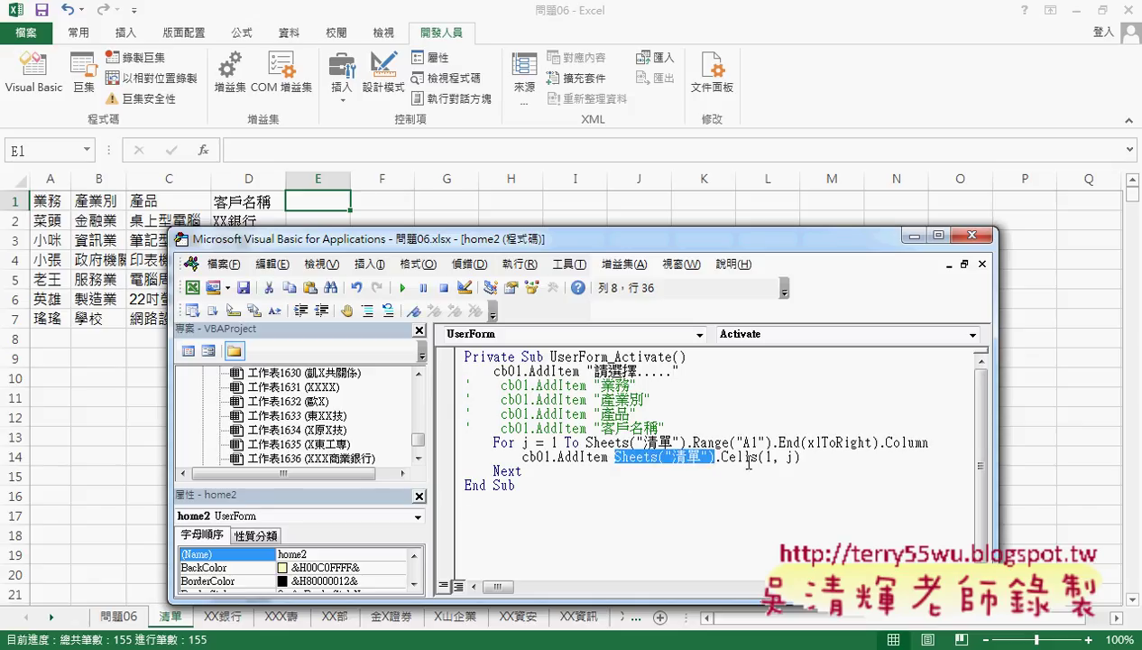
pyautogui.doubleClick(769, 458)
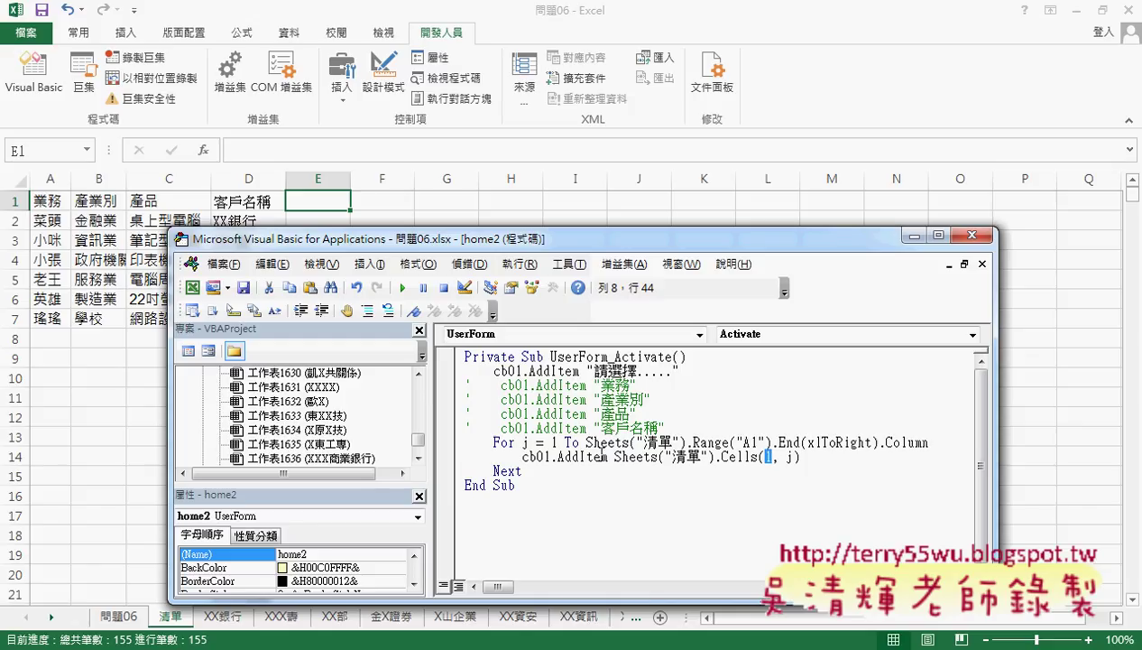
pyautogui.doubleClick(553, 443)
pyautogui.doubleClick(790, 457)
pyautogui.click(824, 444)
pyautogui.moveTo(679, 371); pyautogui.dragTo(495, 373)
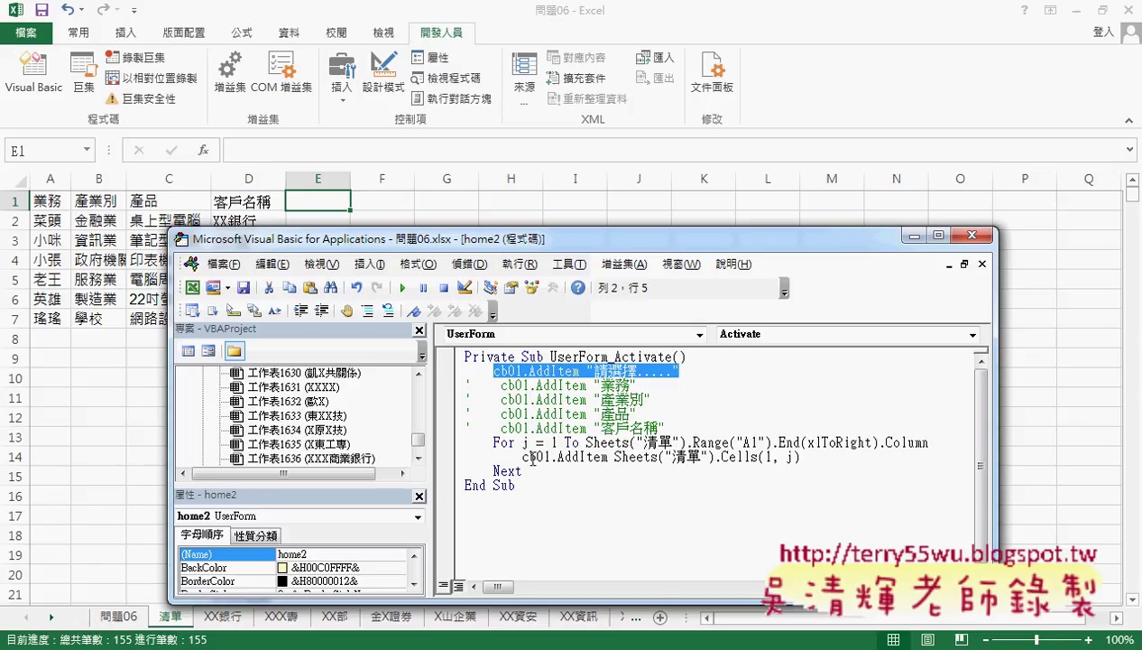
# Test-run the form, confirm cb01 lists the four 清單 headers, then switch to the 問題06 sheet
pyautogui.click(404, 289)
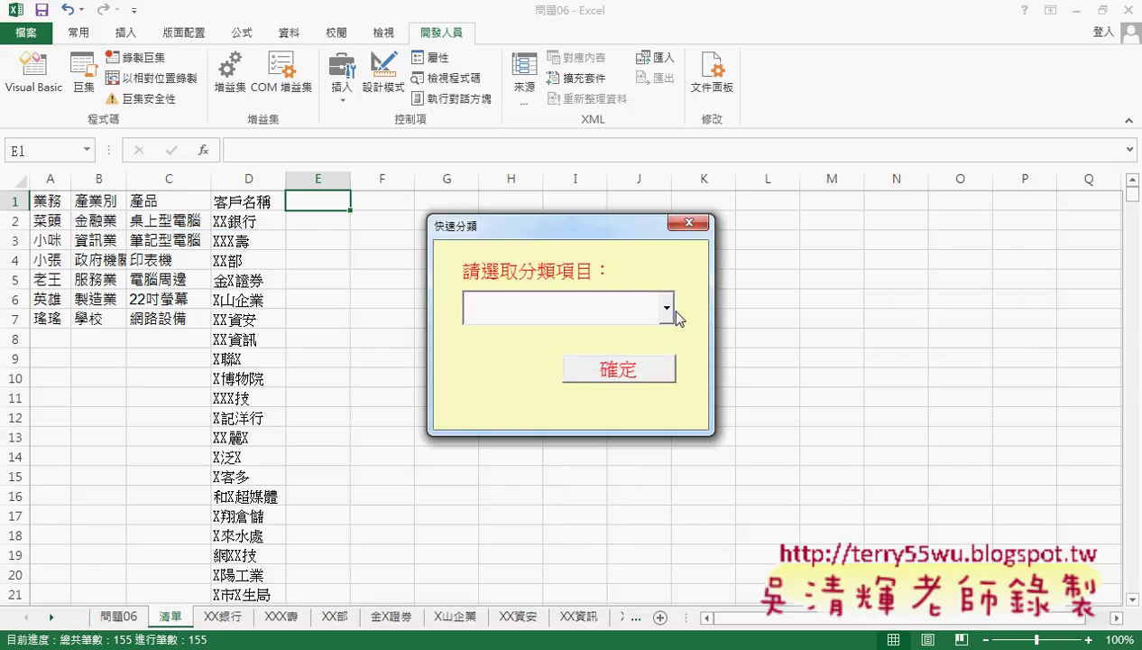
pyautogui.click(668, 311)
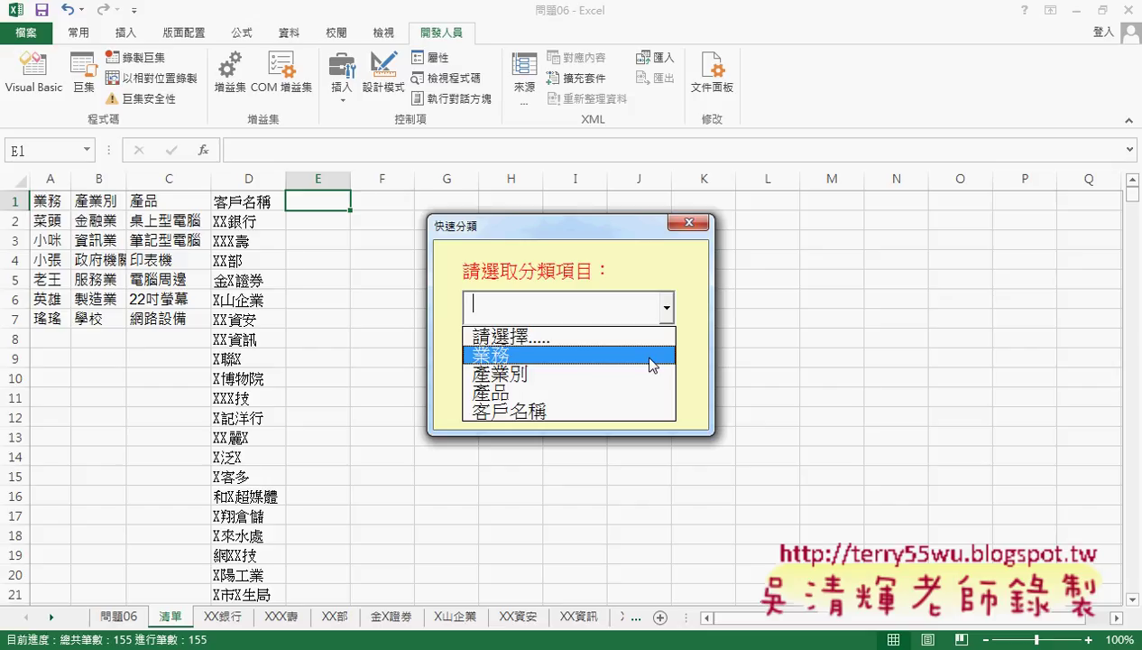
pyautogui.click(689, 222)
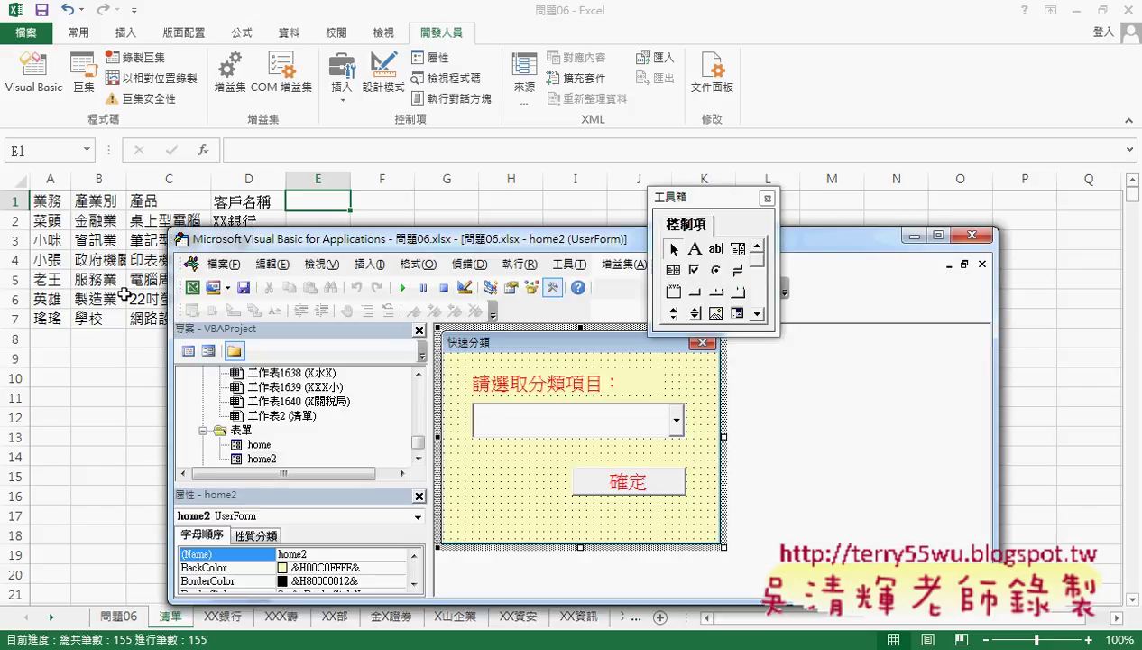
pyautogui.click(120, 616)
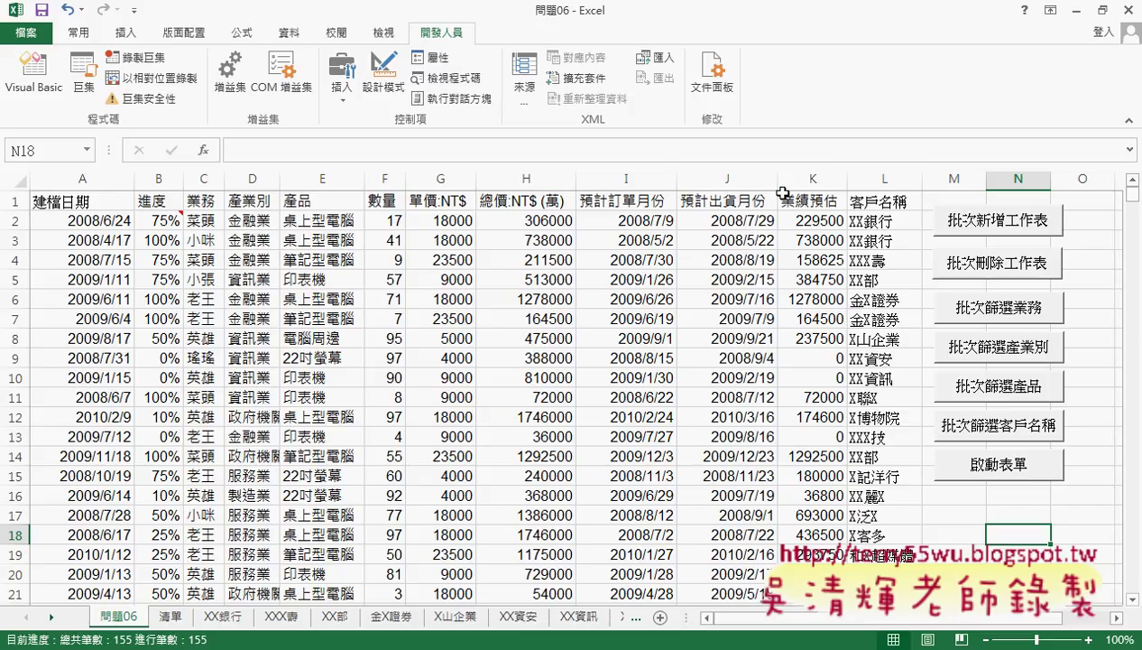
# Copy the 數量 column F from 問題06 and paste it into column E of 清單
pyautogui.click(387, 180)
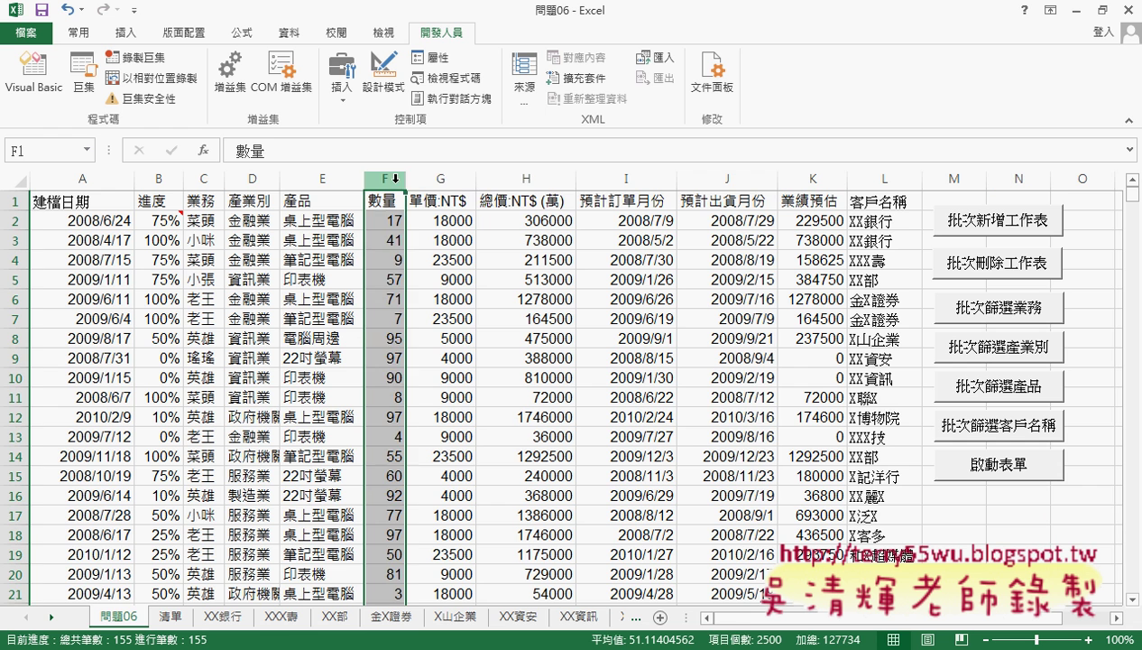
pyautogui.rightClick(386, 183)
pyautogui.click(422, 310)
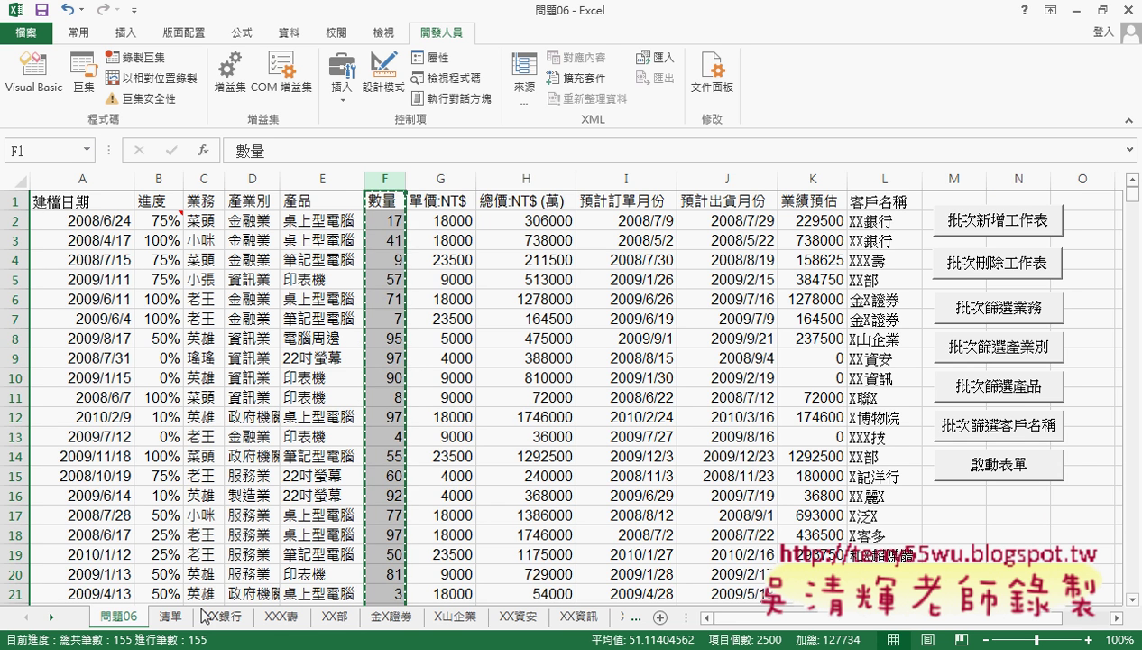
pyautogui.click(185, 616)
pyautogui.rightClick(319, 200)
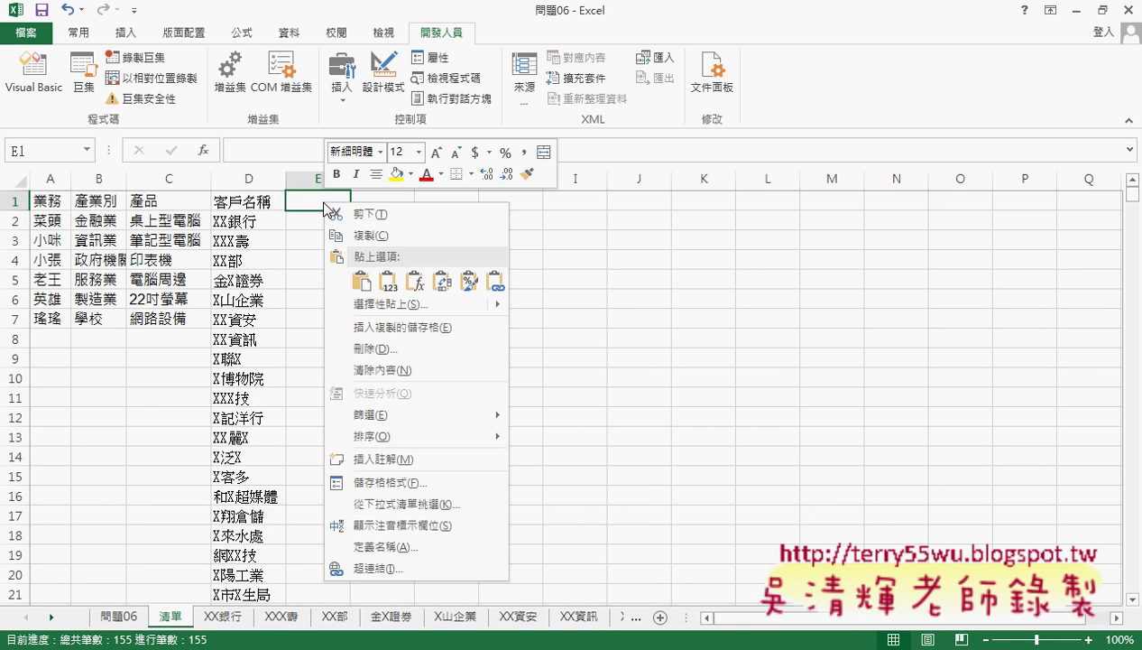
pyautogui.click(358, 282)
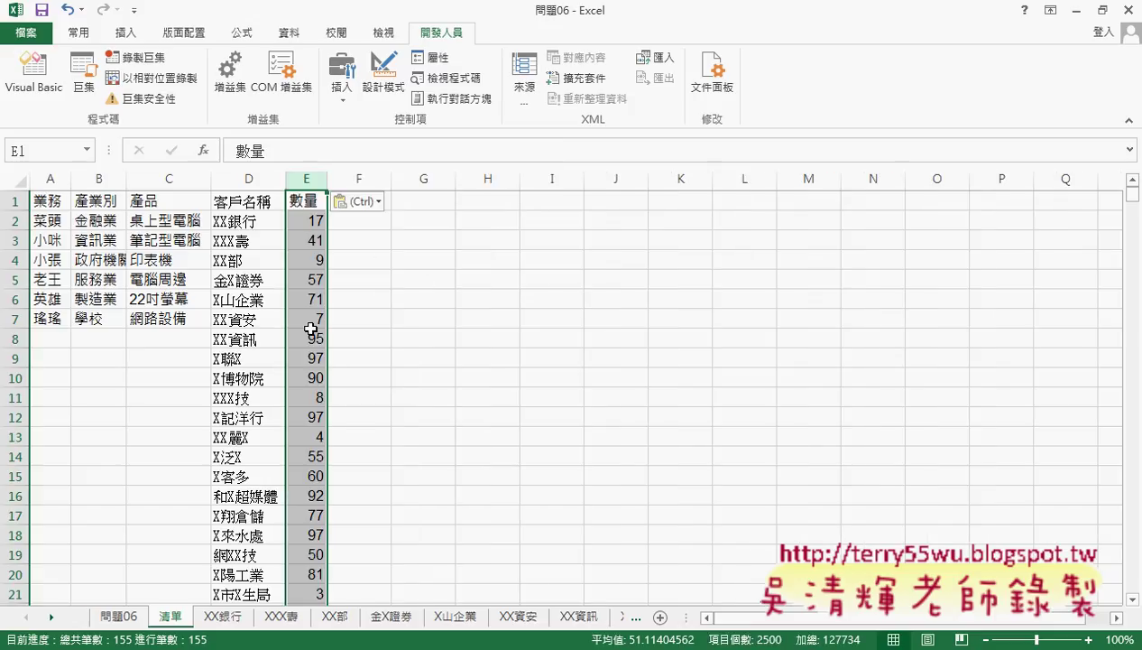
pyautogui.click(561, 356)
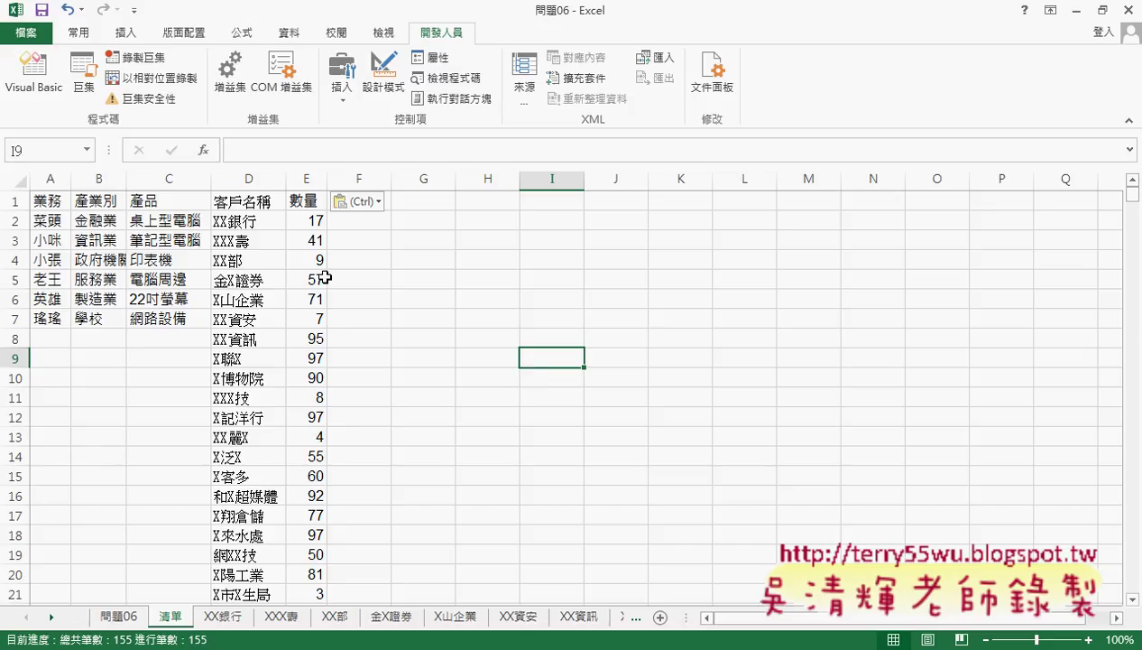
pyautogui.click(270, 645)
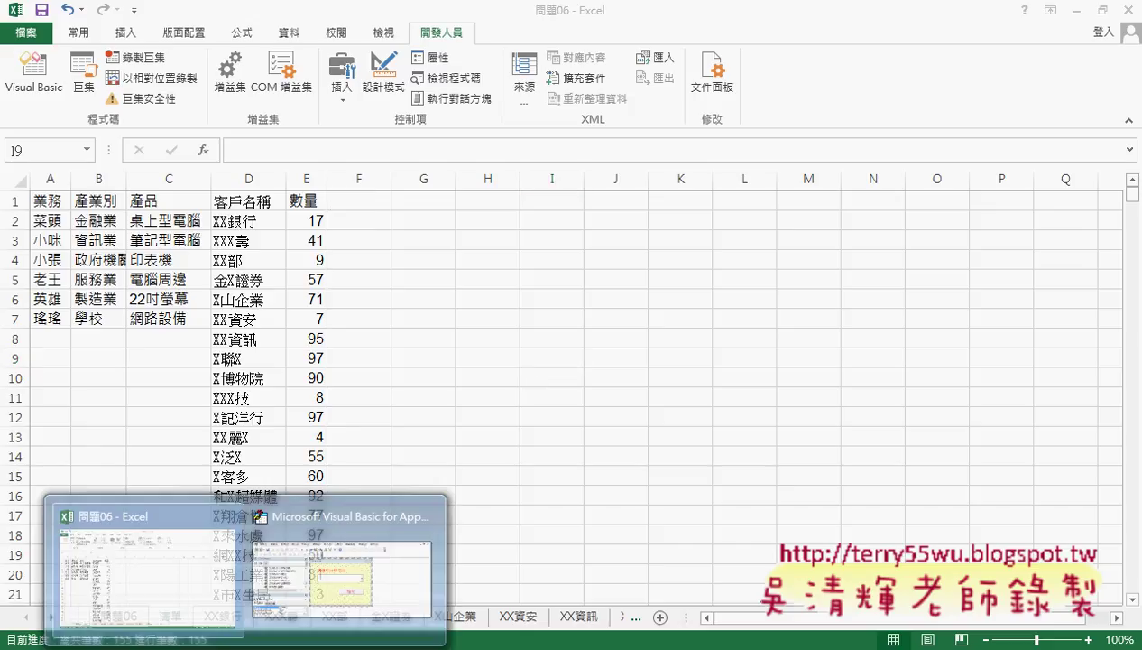
# Re-run the 快速分類 form and check that 數量 now appears as a fifth category
pyautogui.click(365, 580)
pyautogui.click(403, 264)
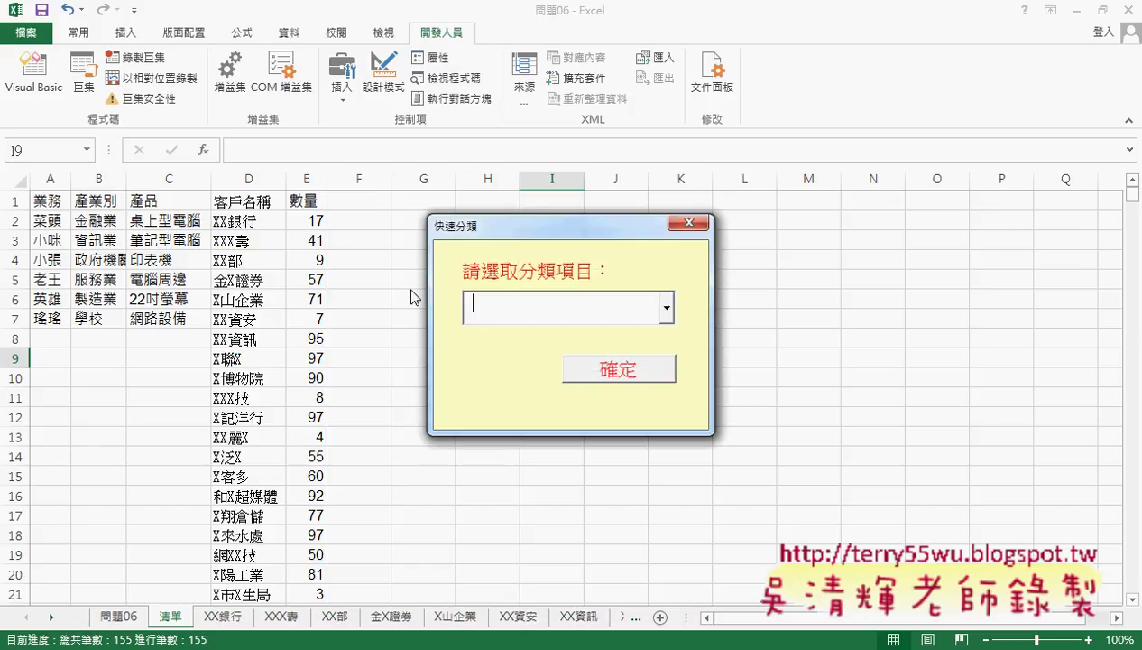
pyautogui.click(667, 308)
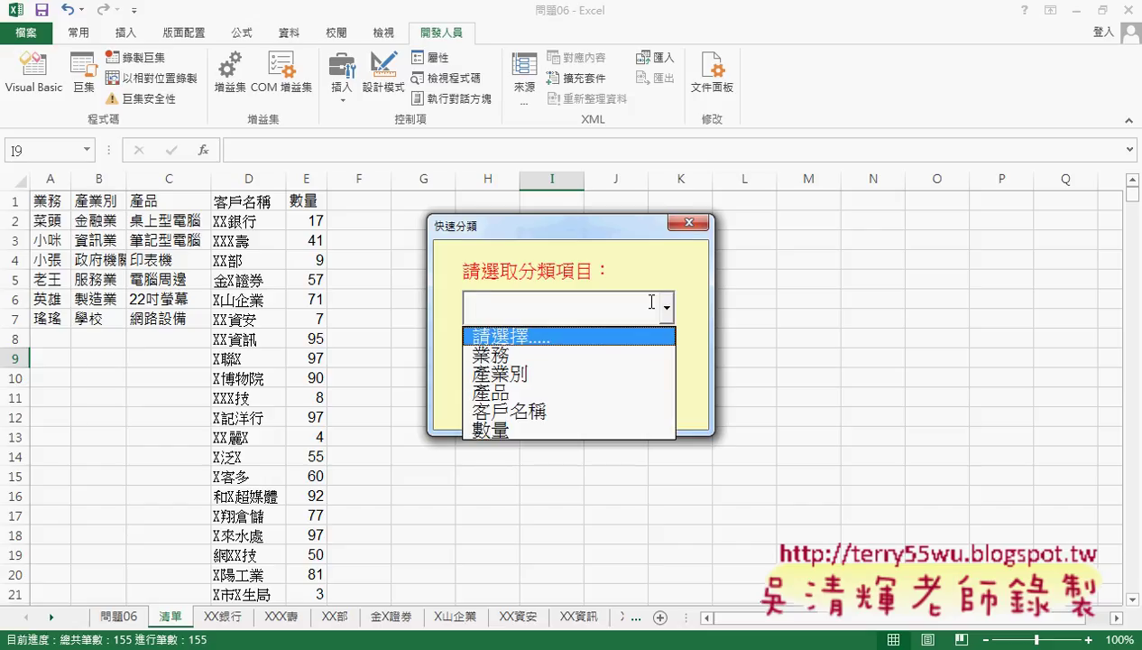
pyautogui.click(689, 222)
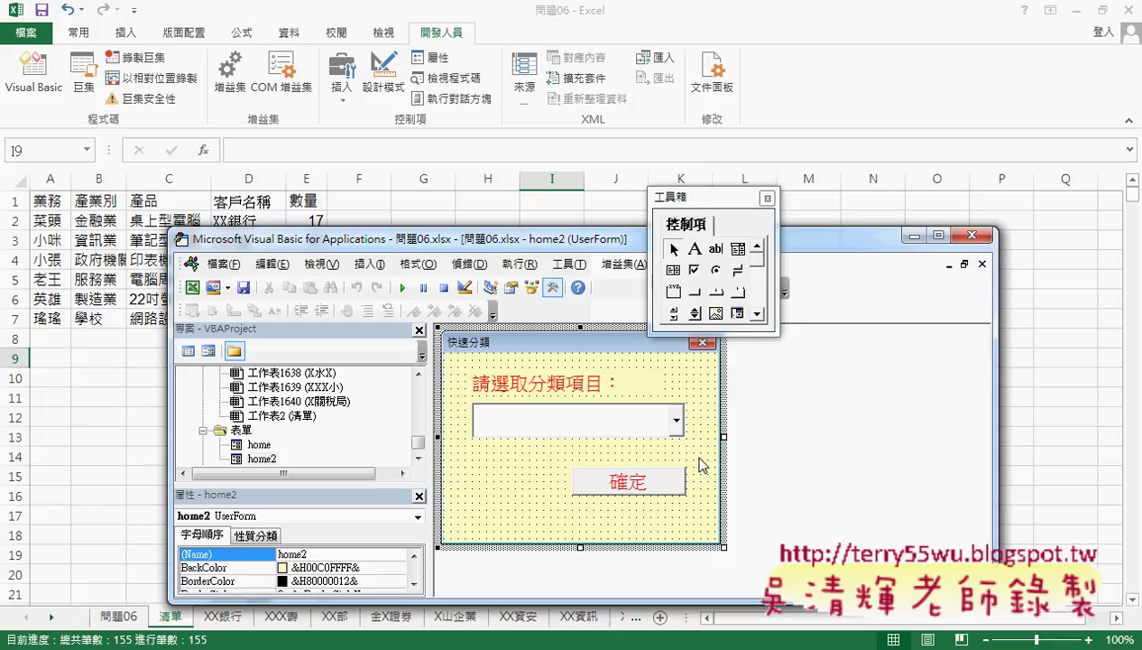
# Open home2's UserForm_Activate code and select its For…Next loop lines
pyautogui.press('F7')
pyautogui.click(552, 473)
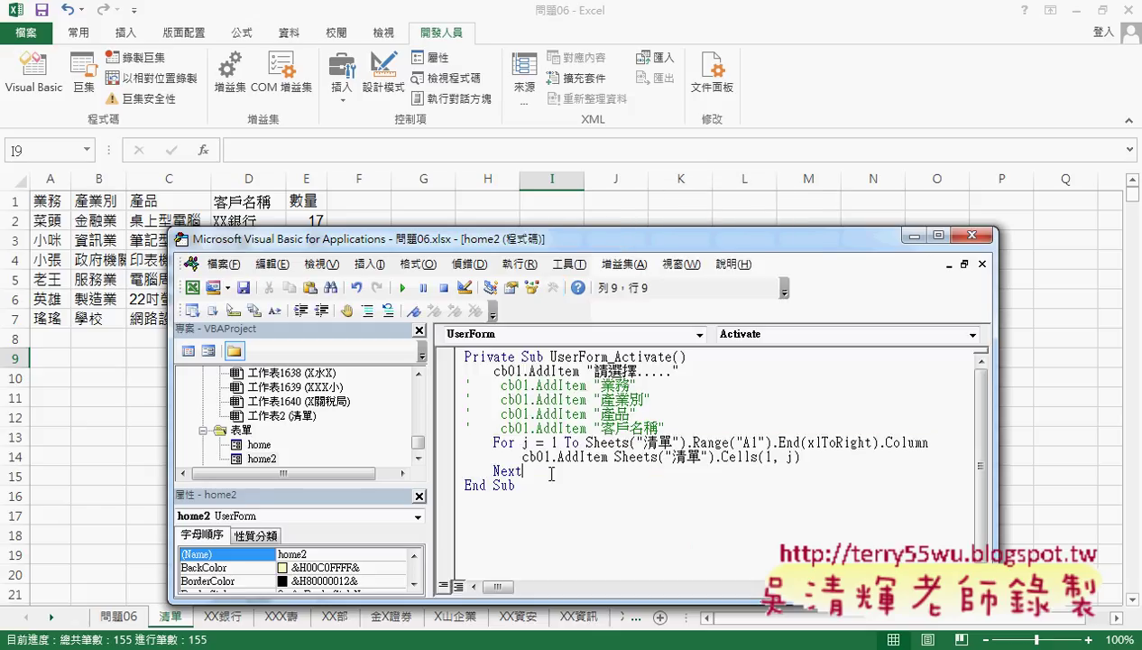
pyautogui.moveTo(552, 473); pyautogui.dragTo(456, 444)
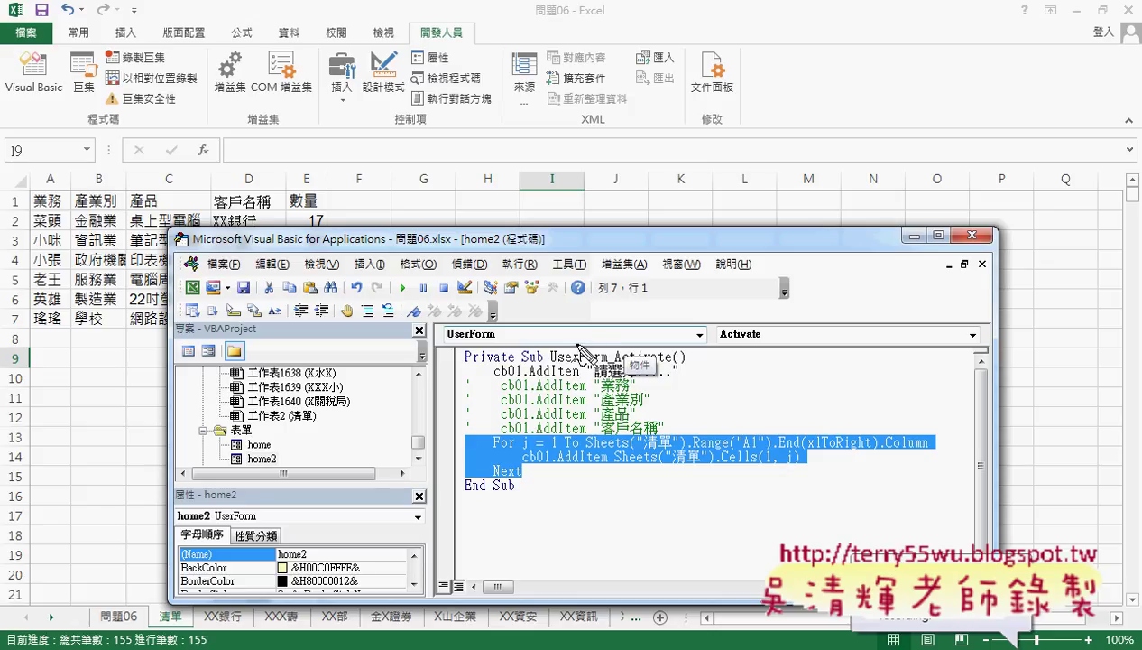
pyautogui.moveTo(479, 348); pyautogui.dragTo(494, 323)
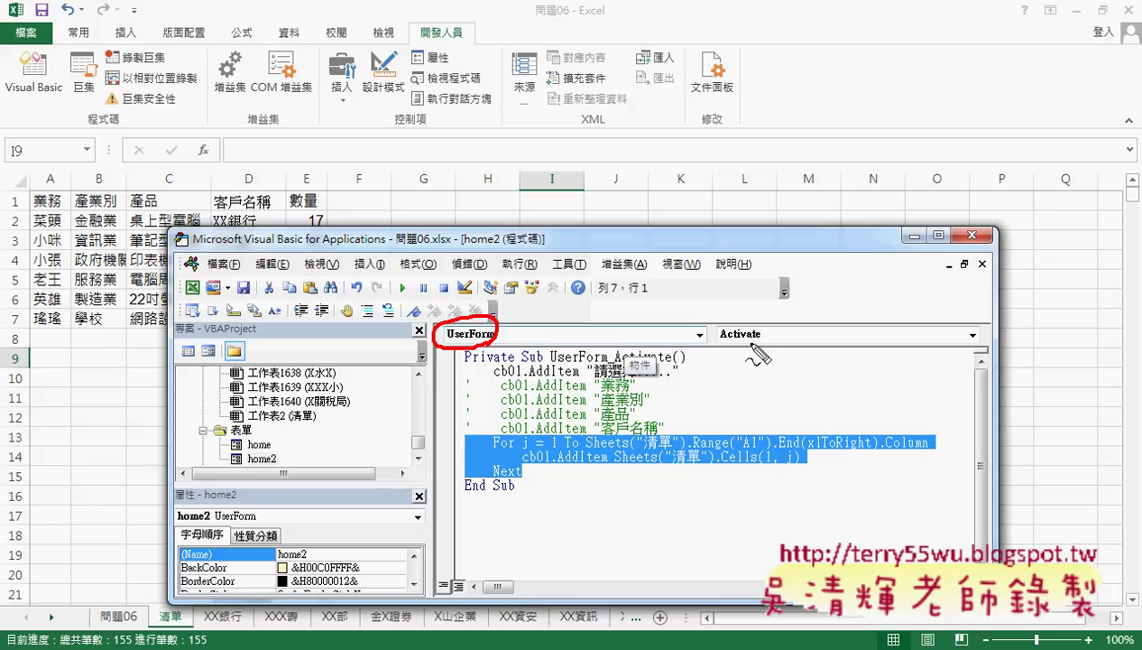
pyautogui.moveTo(754, 321); pyautogui.dragTo(762, 319)
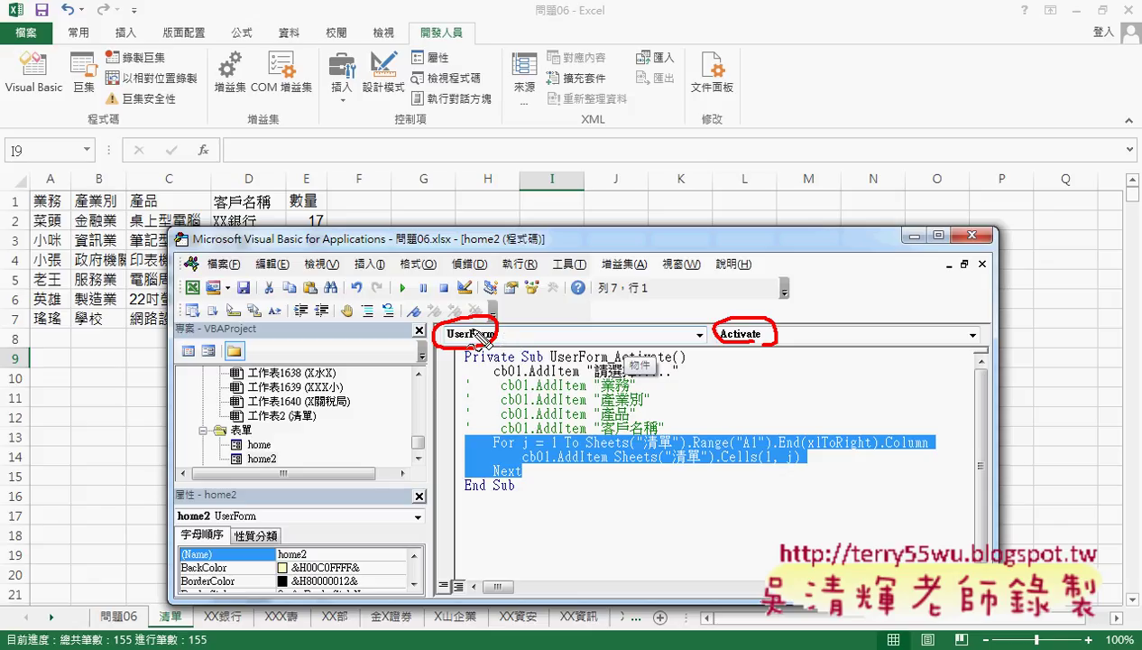
pyautogui.moveTo(516, 336); pyautogui.dragTo(776, 345)
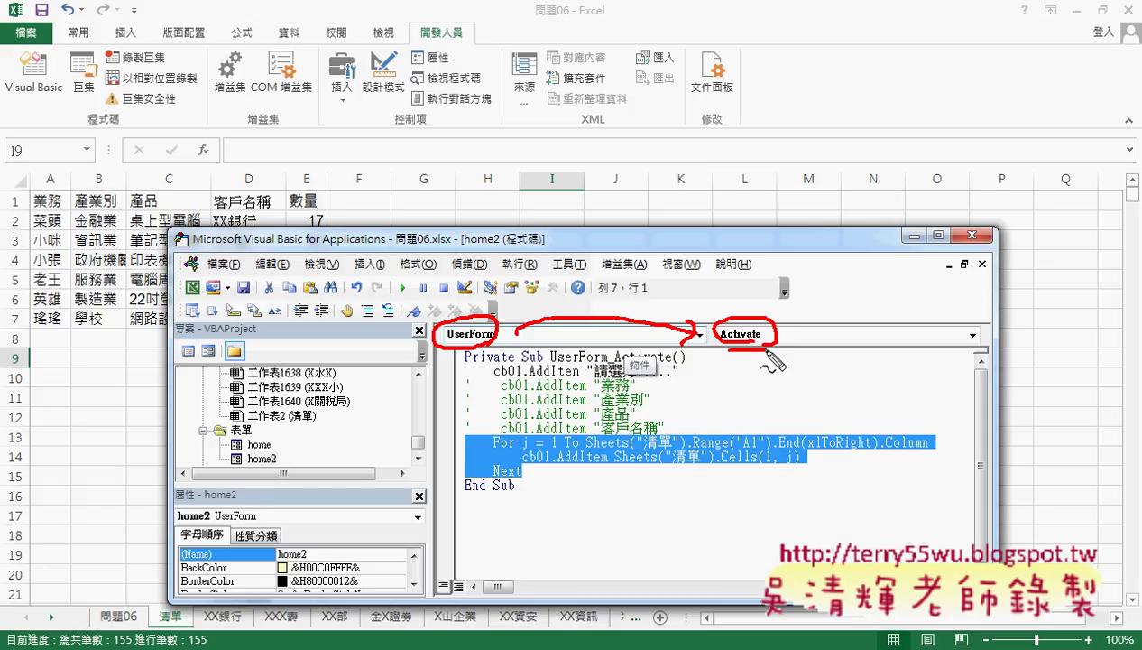
pyautogui.press('Escape')
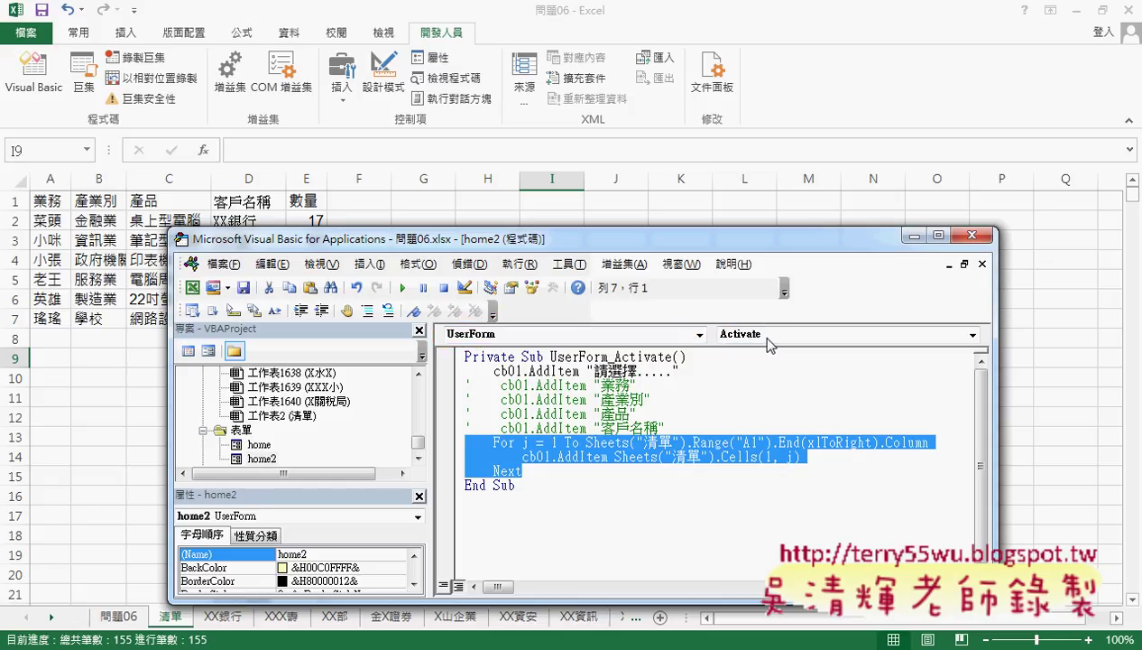
# Open the Procedure dropdown to review home2's events, then close it unchanged
pyautogui.click(763, 335)
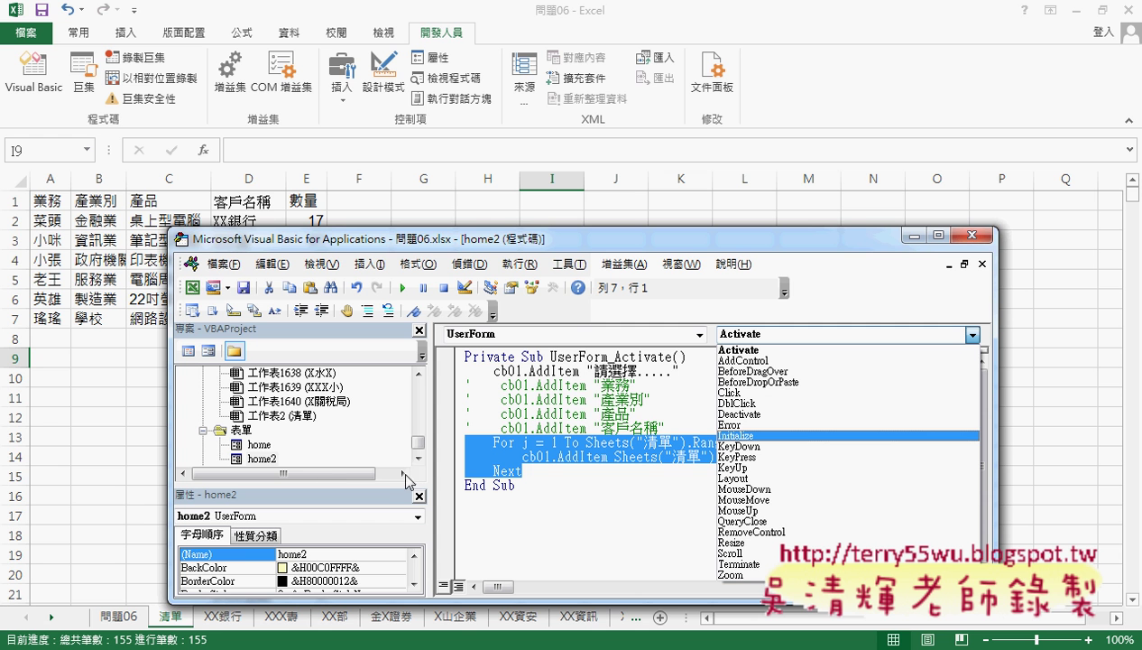
pyautogui.click(426, 224)
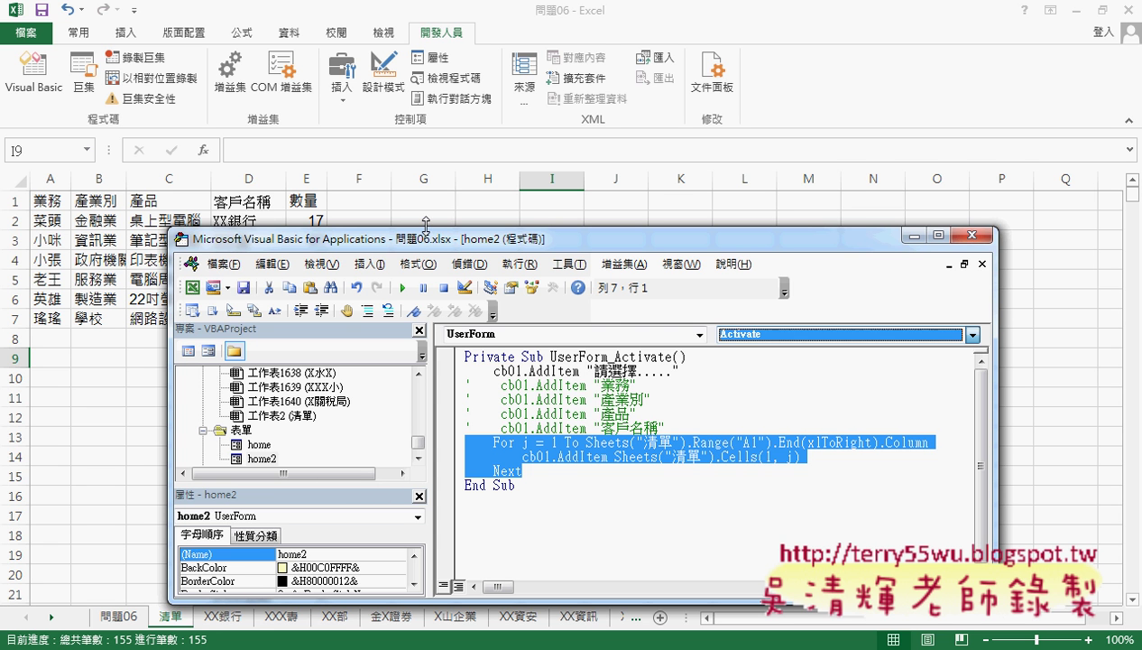
pyautogui.click(124, 617)
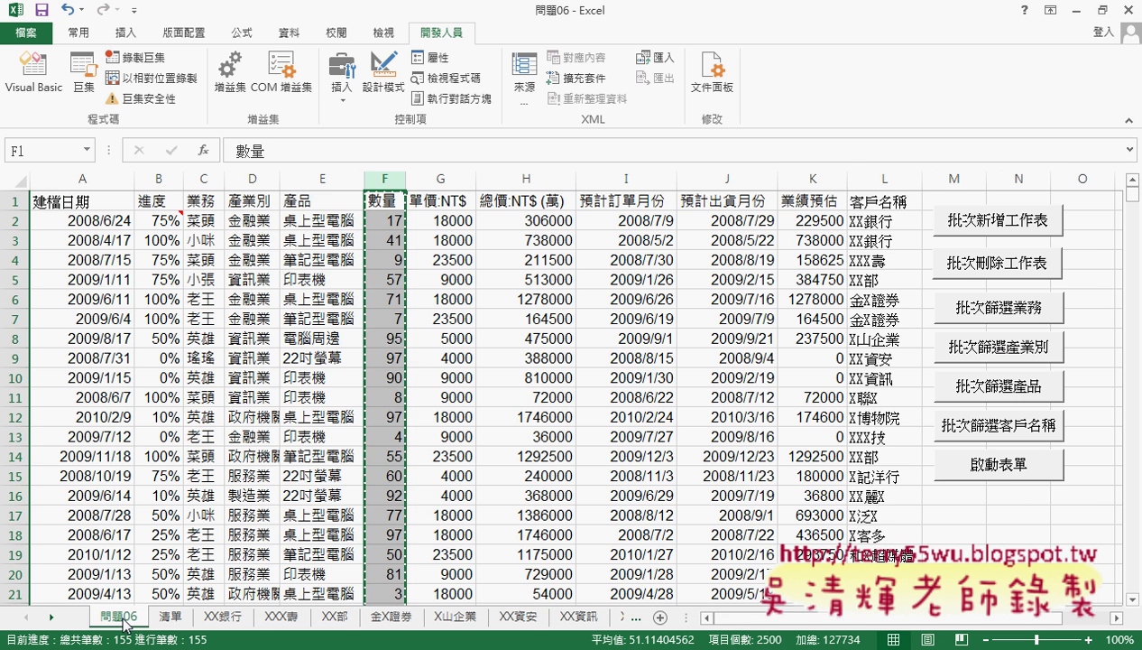
pyautogui.click(999, 466)
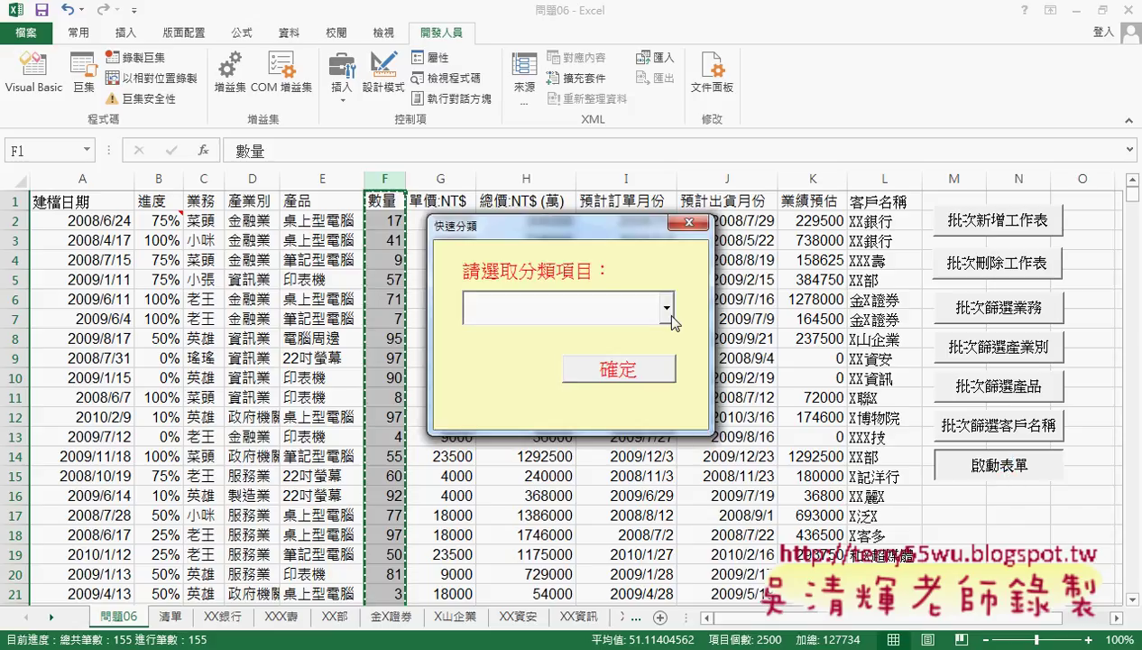
pyautogui.click(667, 311)
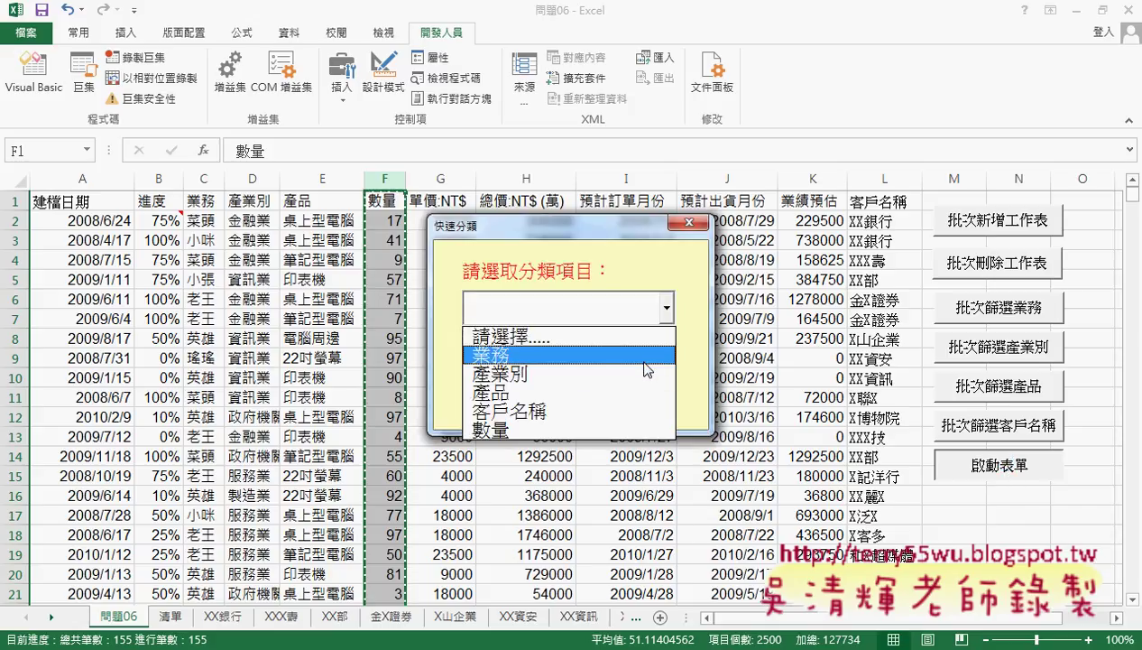
pyautogui.click(599, 355)
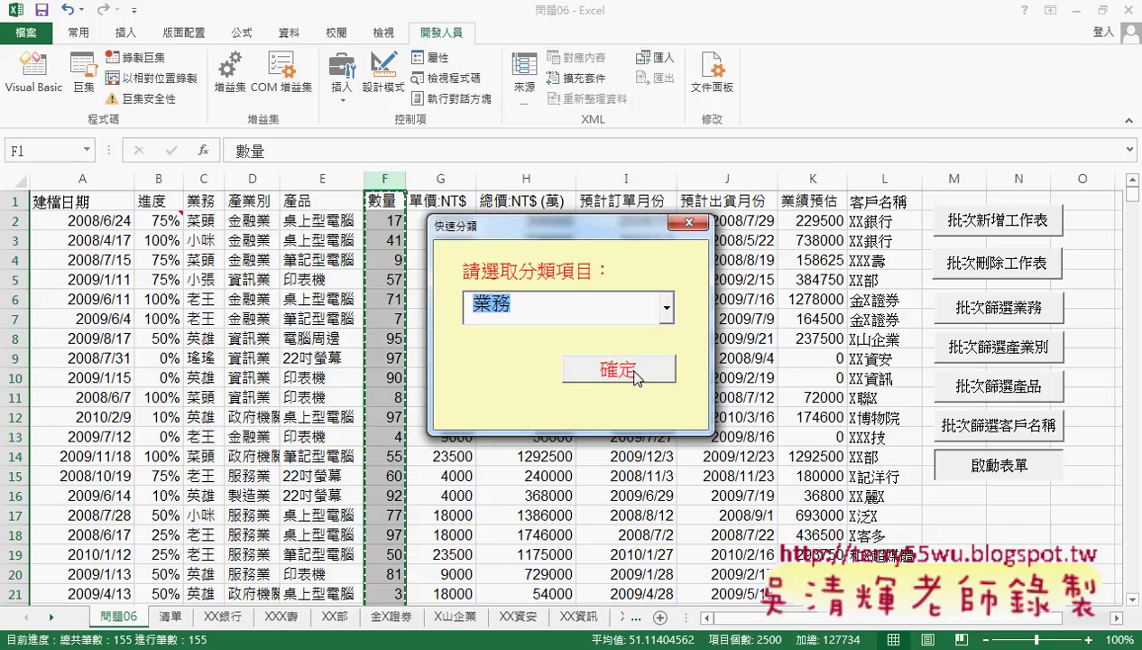
pyautogui.click(636, 376)
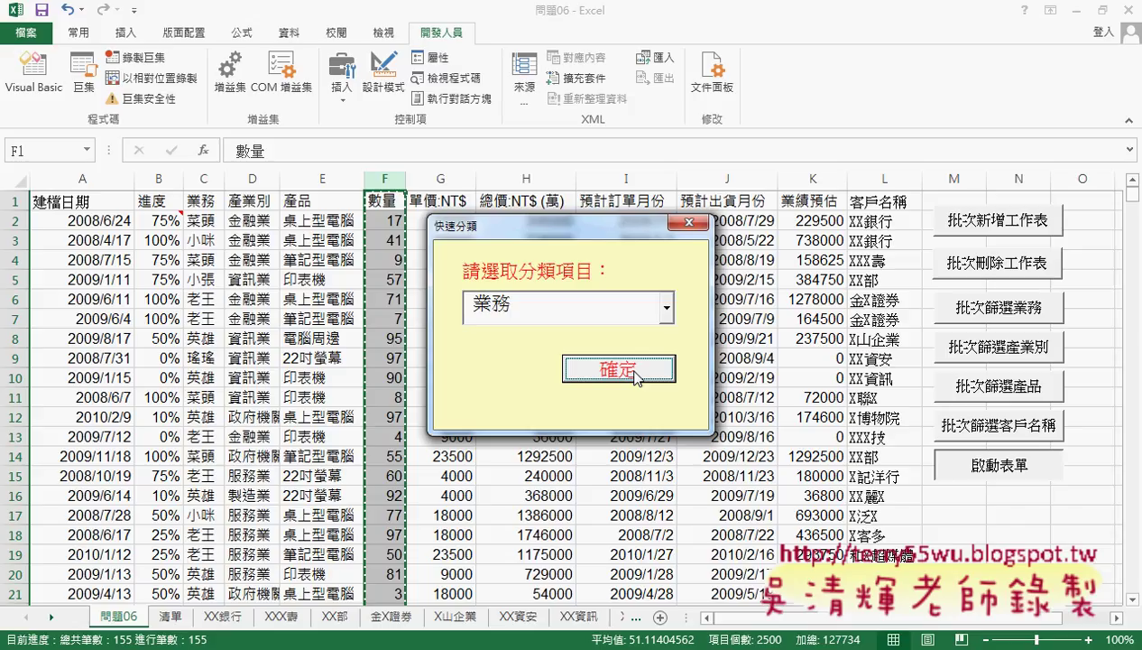
pyautogui.click(667, 308)
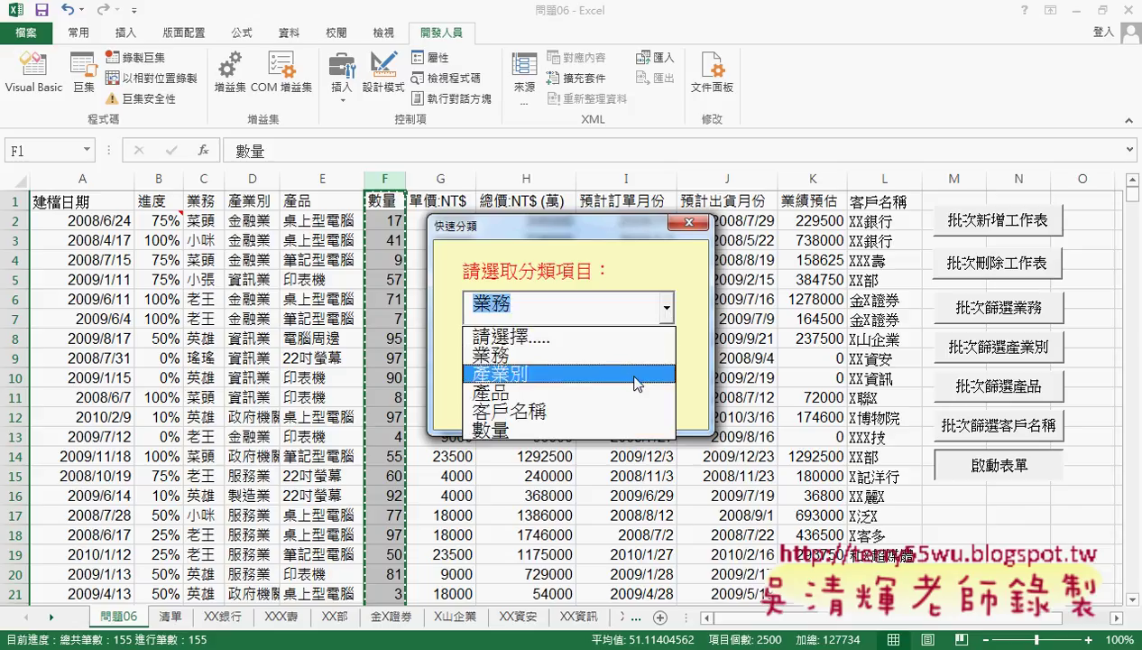
pyautogui.click(688, 222)
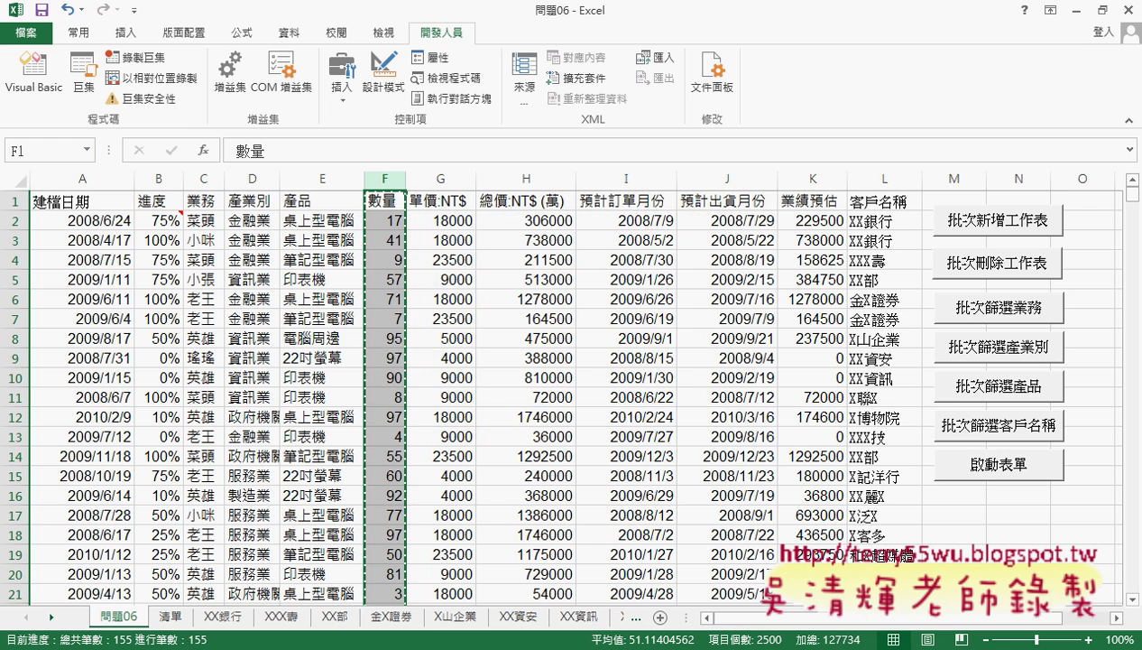
# Switch to the 程式碼 Google Doc and scroll down to the For-loop UserForm_Activate code
pyautogui.hotkey('alt', 'Tab')
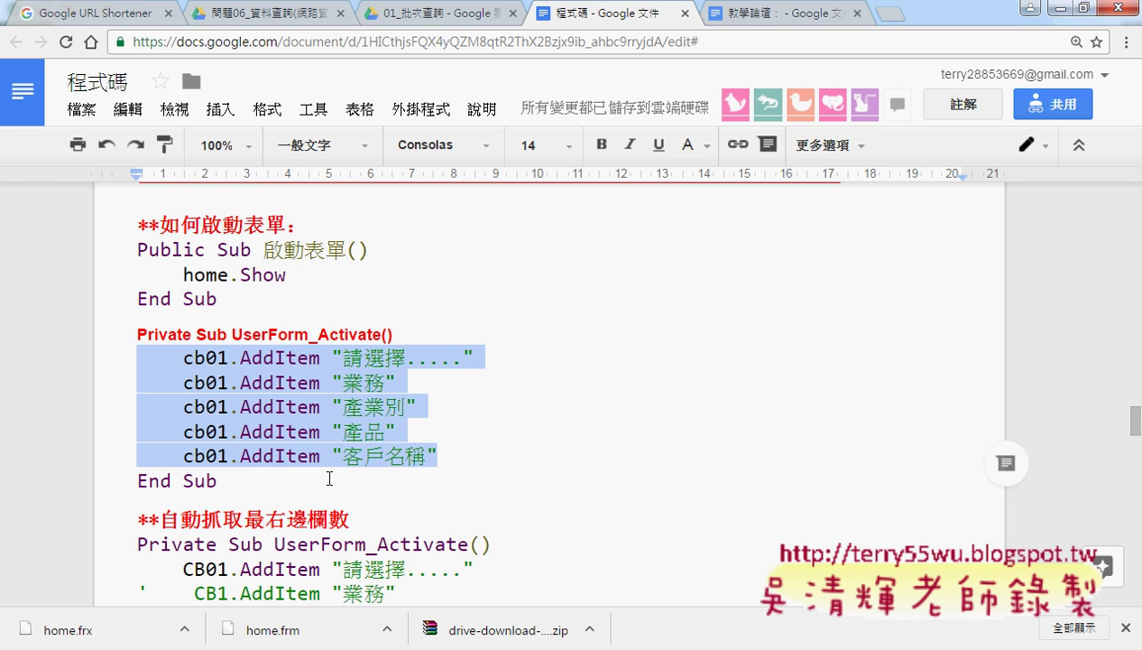
pyautogui.scroll(-3, 329, 478)
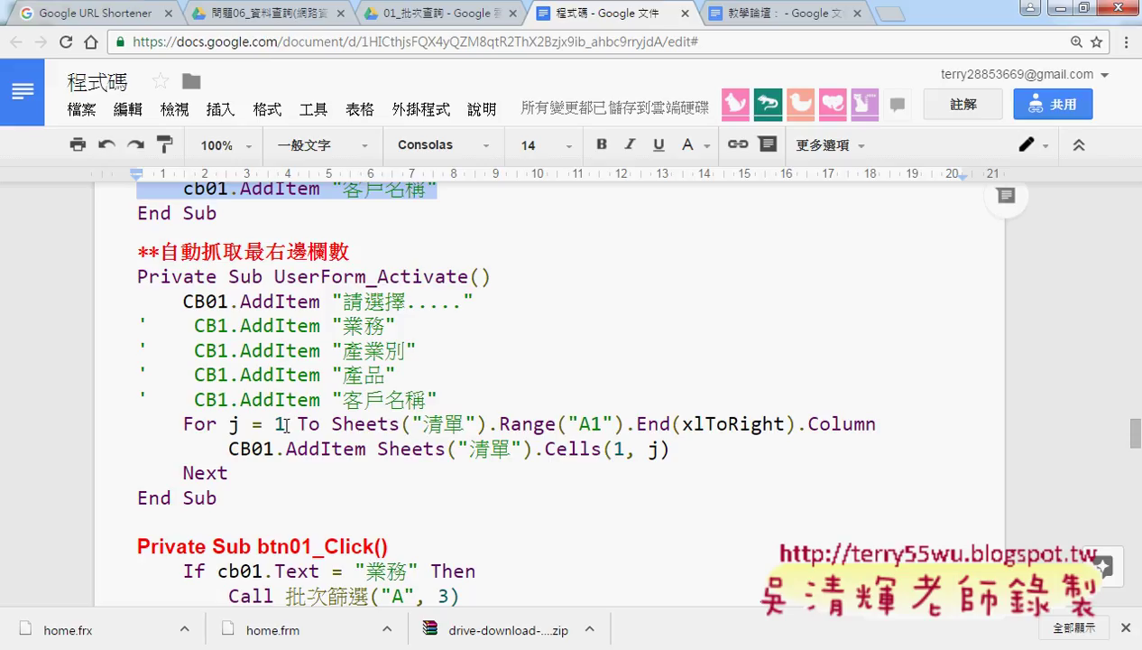
pyautogui.scroll(-1, 318, 426)
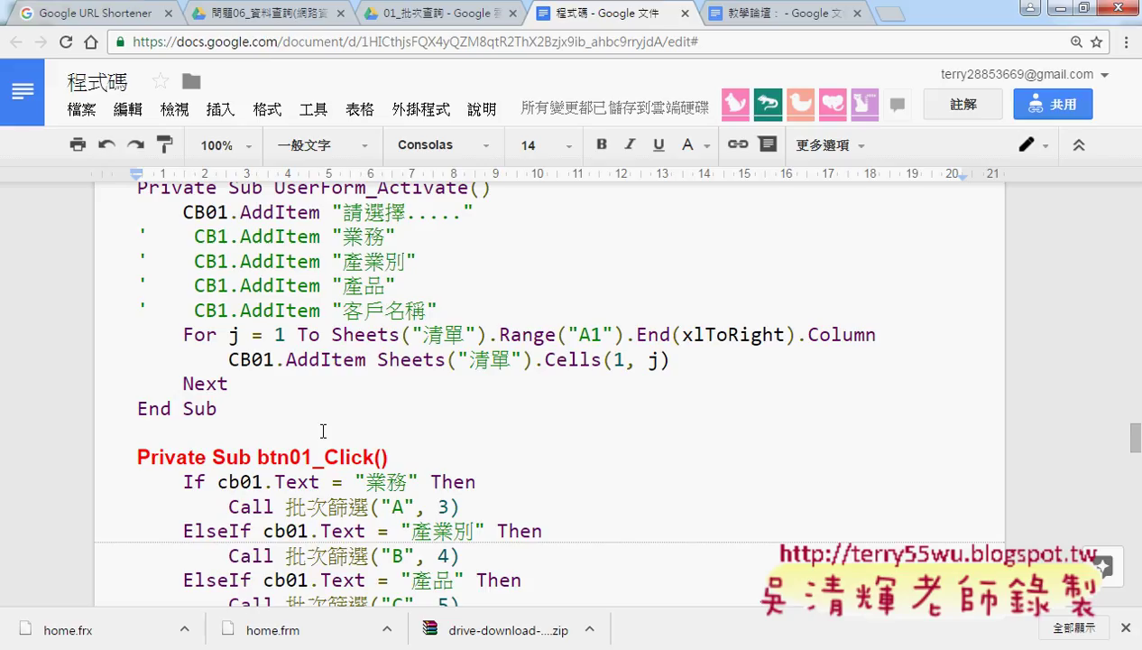
pyautogui.scroll(-1, 323, 432)
pyautogui.scroll(-1, 323, 431)
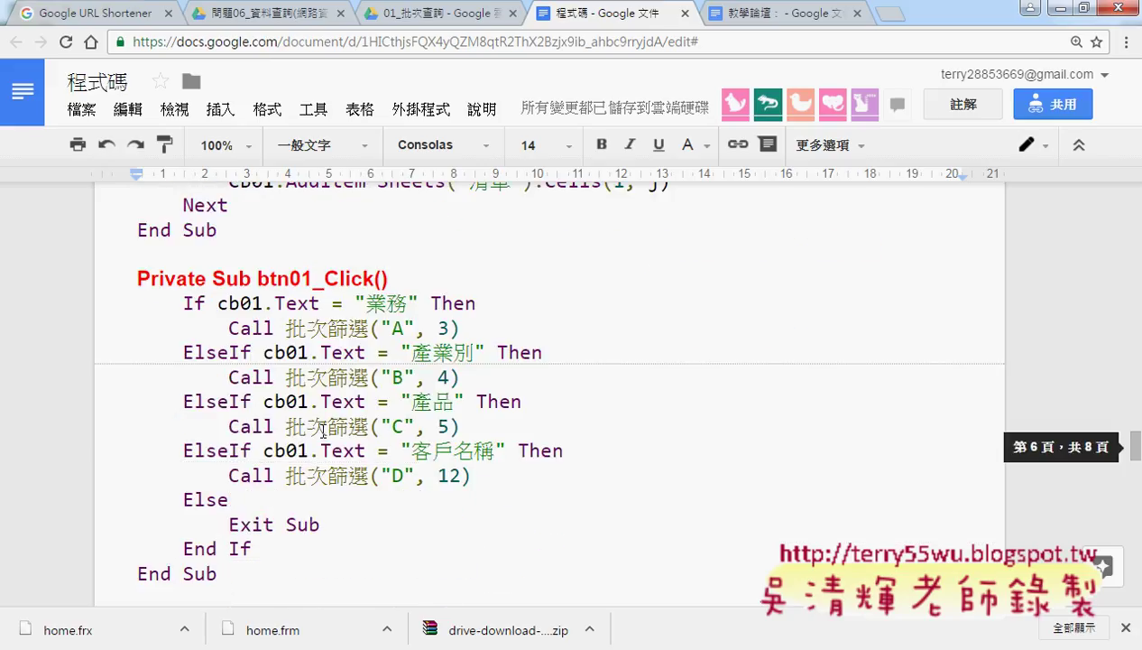
# Examine btn01_Click, highlighting btn01, cb01 and the 業務 and 產業別 conditions
pyautogui.moveTo(253, 278); pyautogui.dragTo(312, 278)
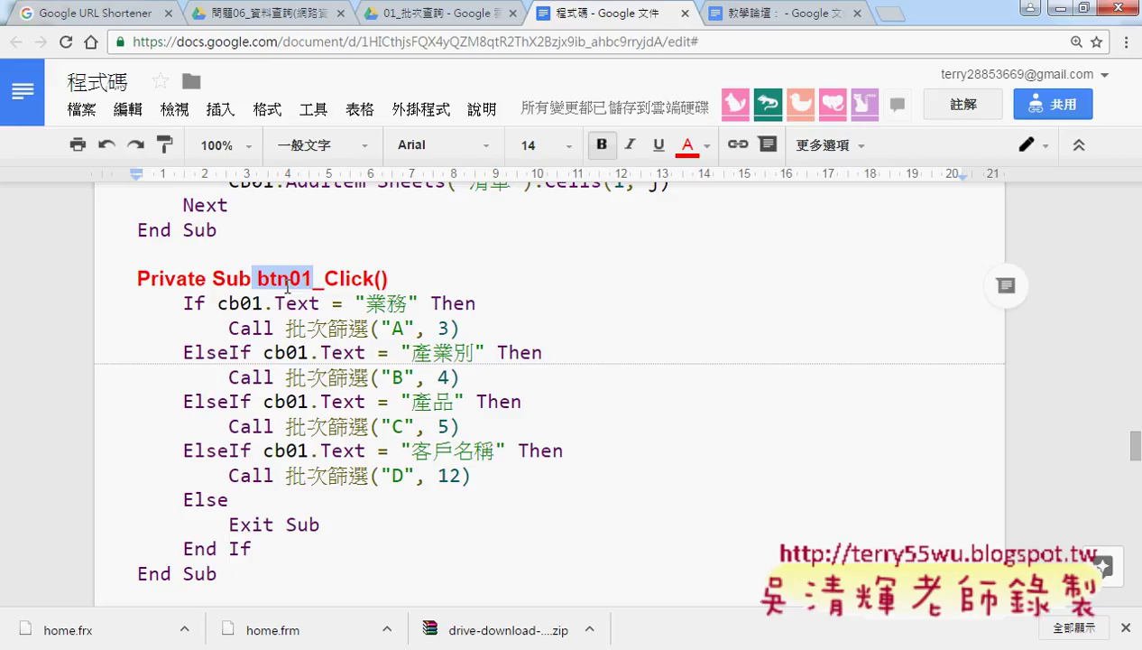
pyautogui.moveTo(217, 303); pyautogui.dragTo(322, 302)
pyautogui.click(385, 303)
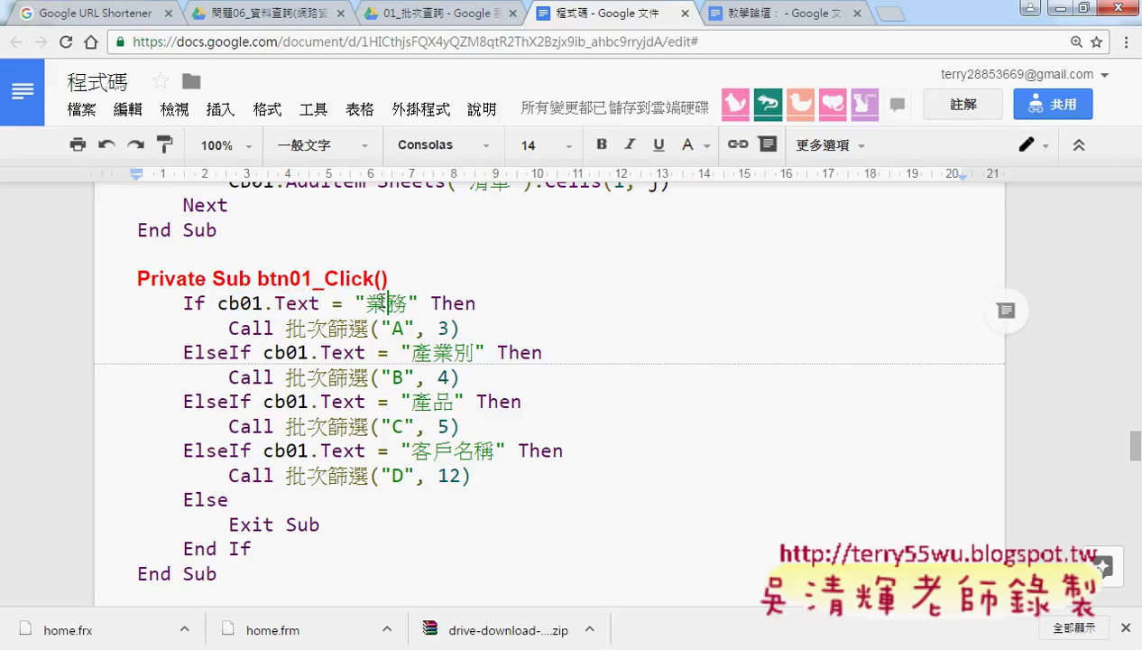
pyautogui.click(434, 352)
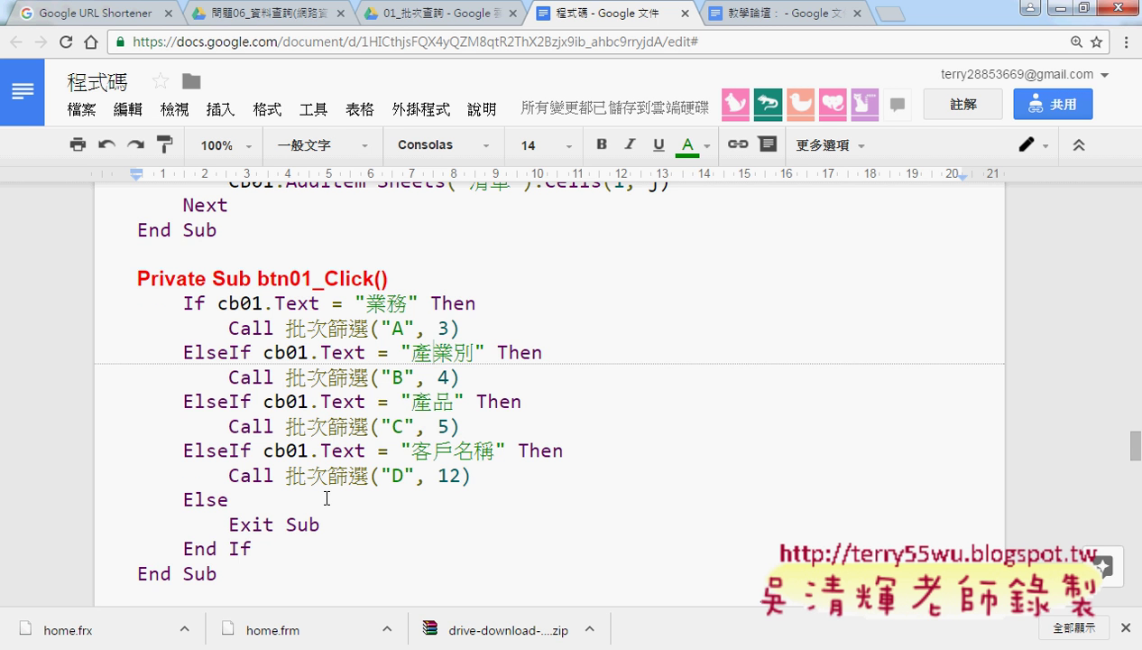
pyautogui.scroll(2, 326, 498)
pyautogui.scroll(2, 326, 498)
# Return to the VBA editor, close the Toolbox, and show home2's UserForm_Activate loop that fills cb01
pyautogui.moveTo(315, 636)
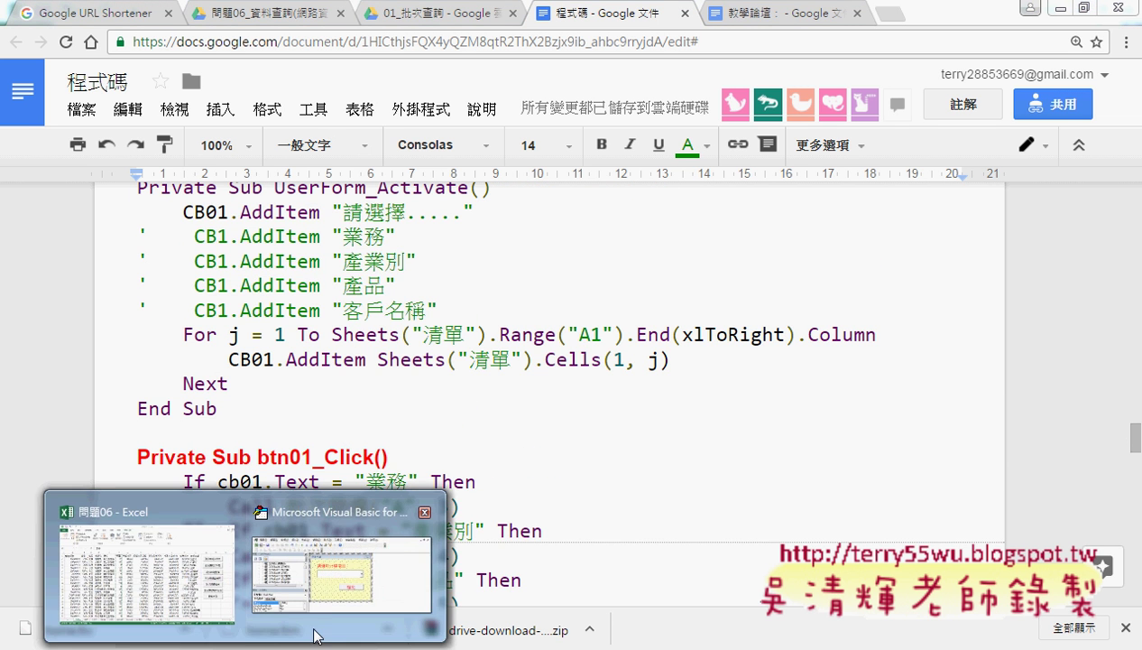
pyautogui.click(341, 570)
pyautogui.click(570, 415)
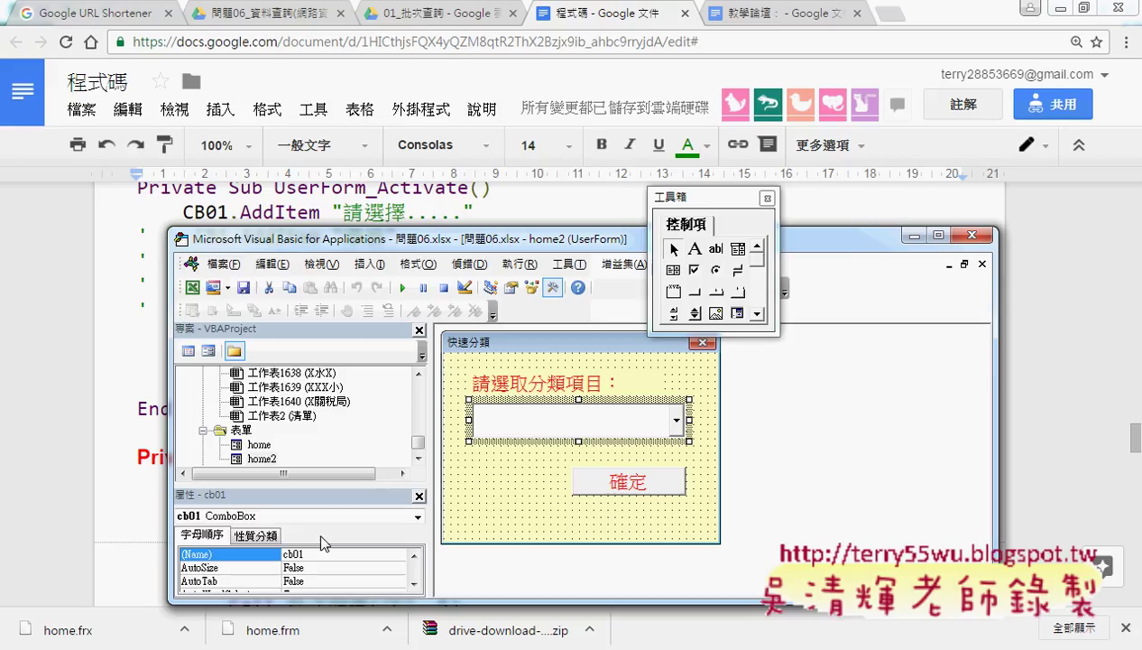
pyautogui.click(293, 553)
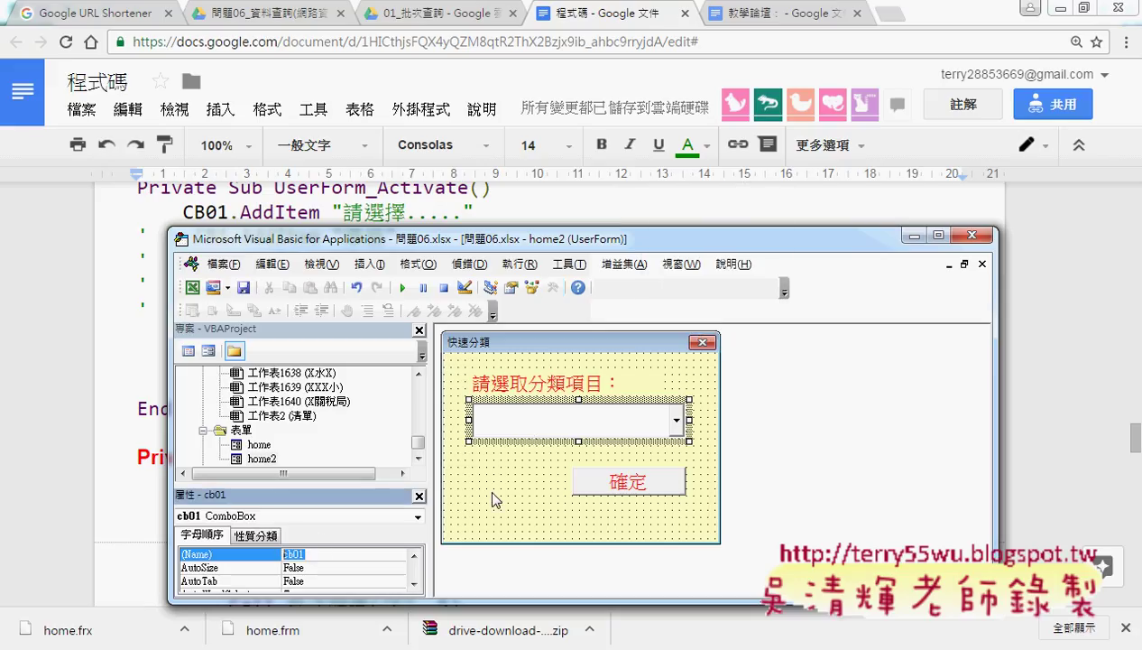
pyautogui.press('F7')
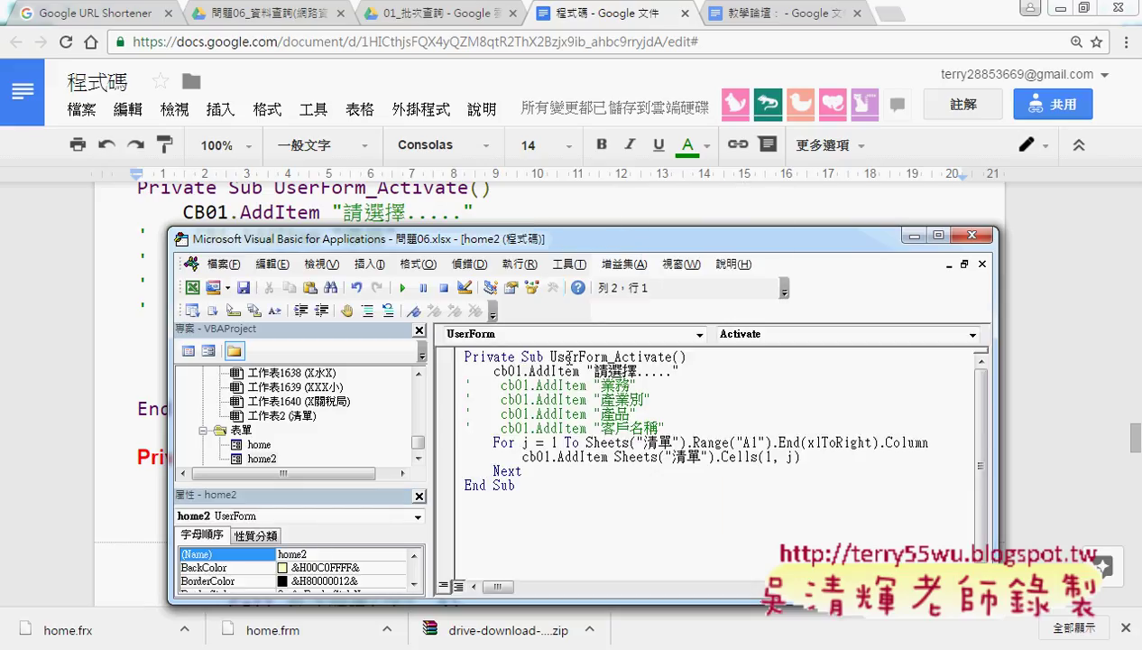